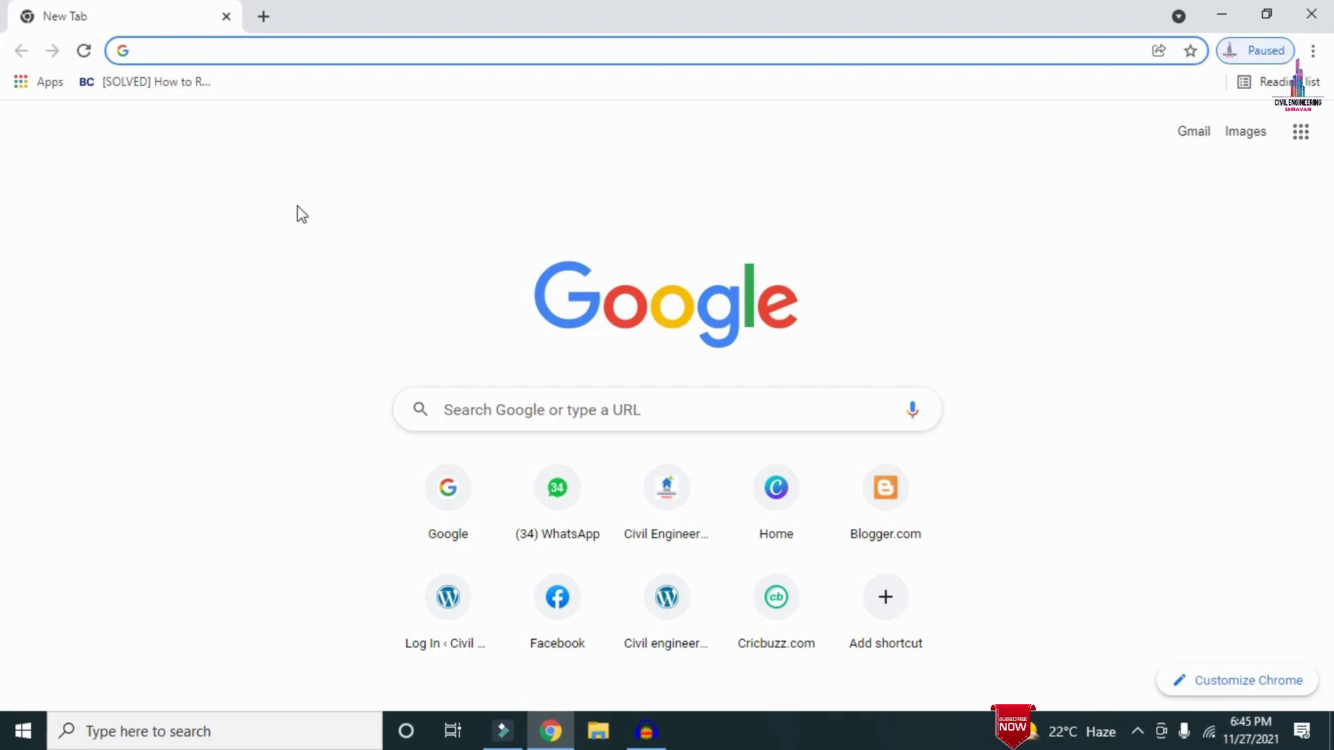
{"action": "type", "text": "http://civilbasics123.com/"}
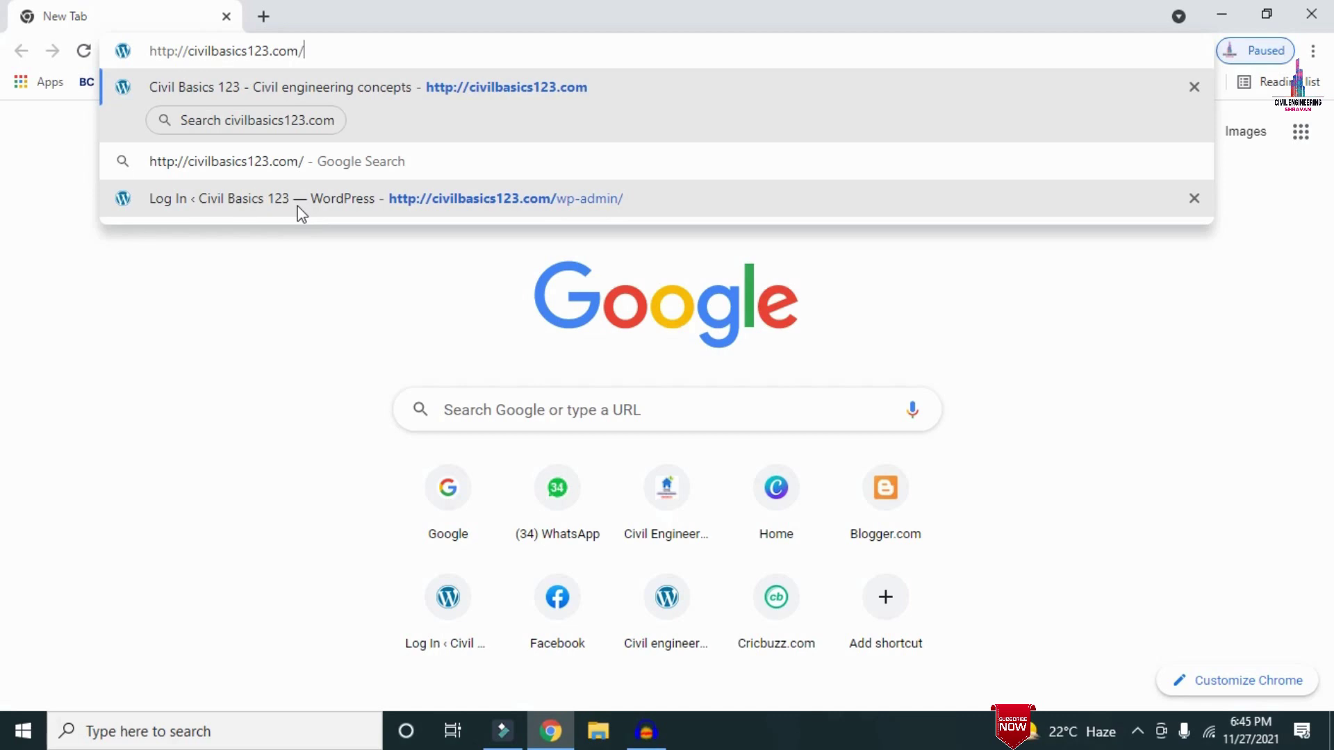
{"action": "key", "text": "Return"}
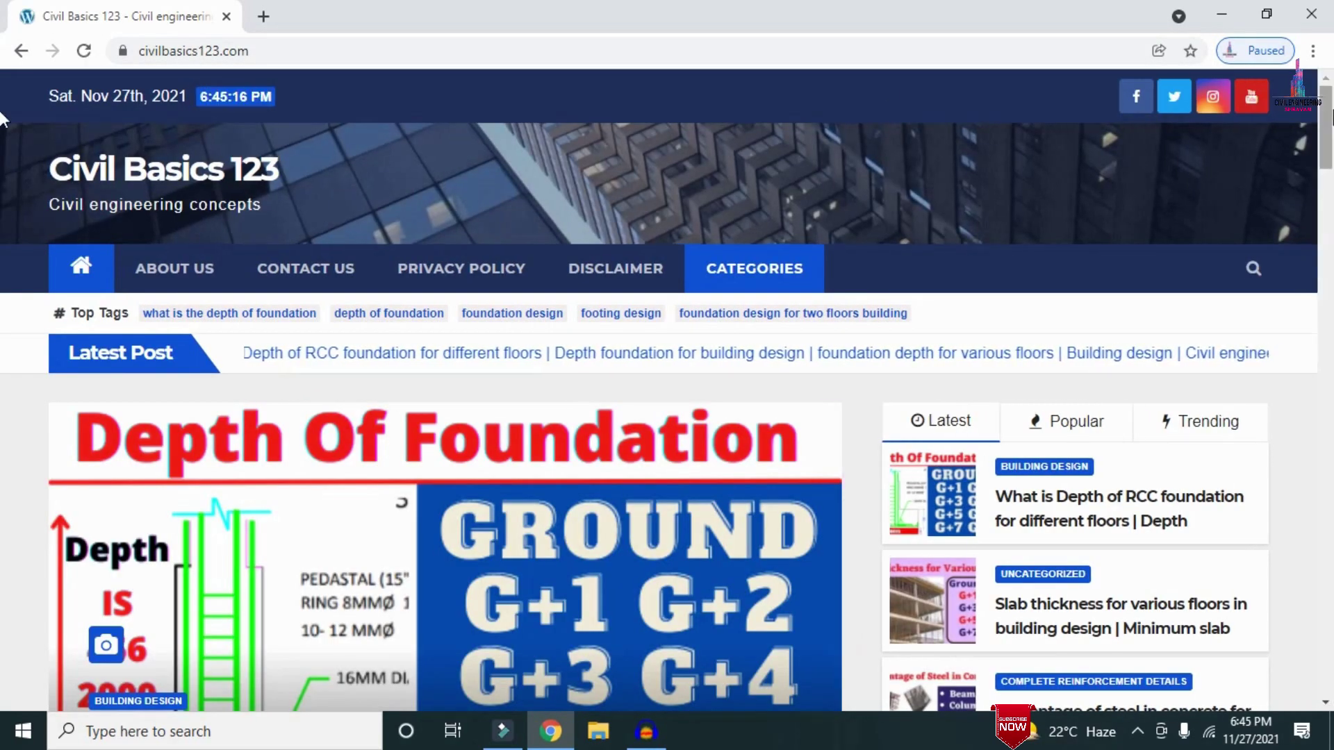
{"action": "scroll", "coordinate": [3, 139], "scroll_direction": "down", "scroll_amount": 7}
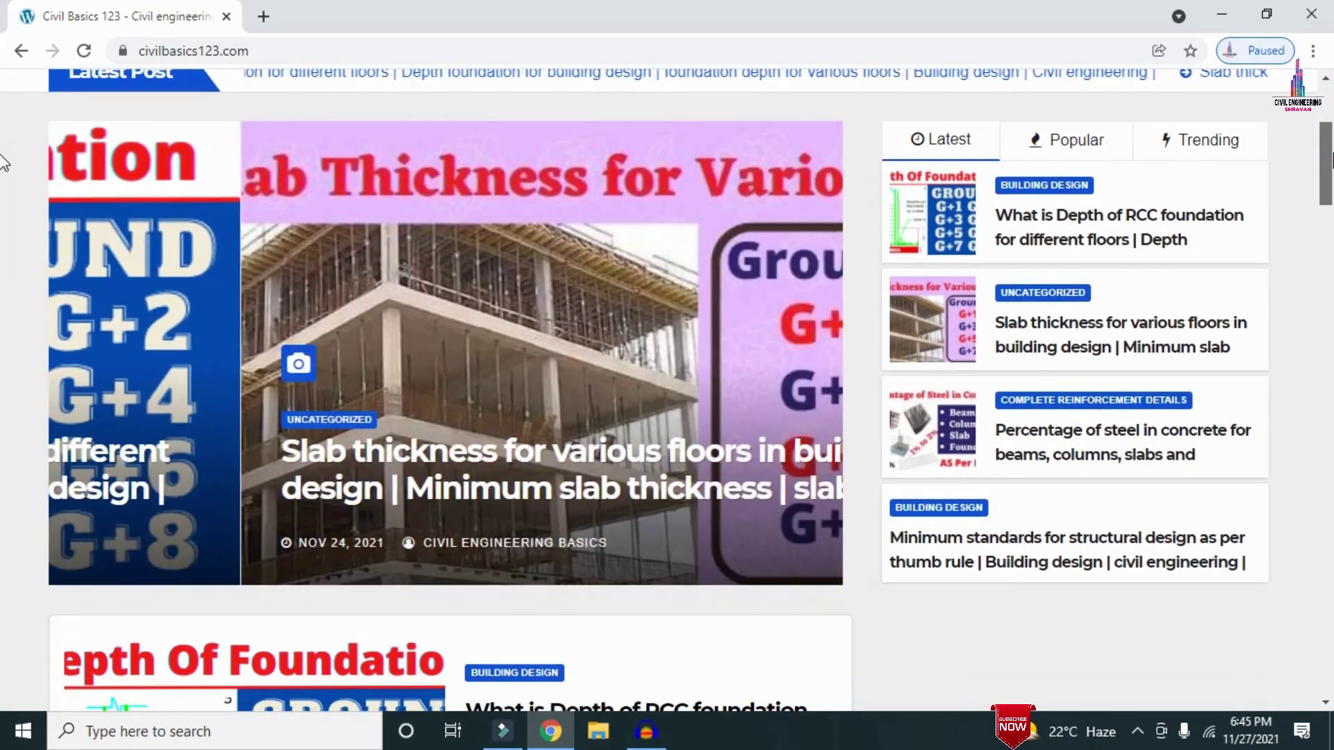
{"action": "scroll", "coordinate": [3, 184], "scroll_direction": "down", "scroll_amount": 4}
{"action": "scroll", "coordinate": [4, 208], "scroll_direction": "up", "scroll_amount": 11}
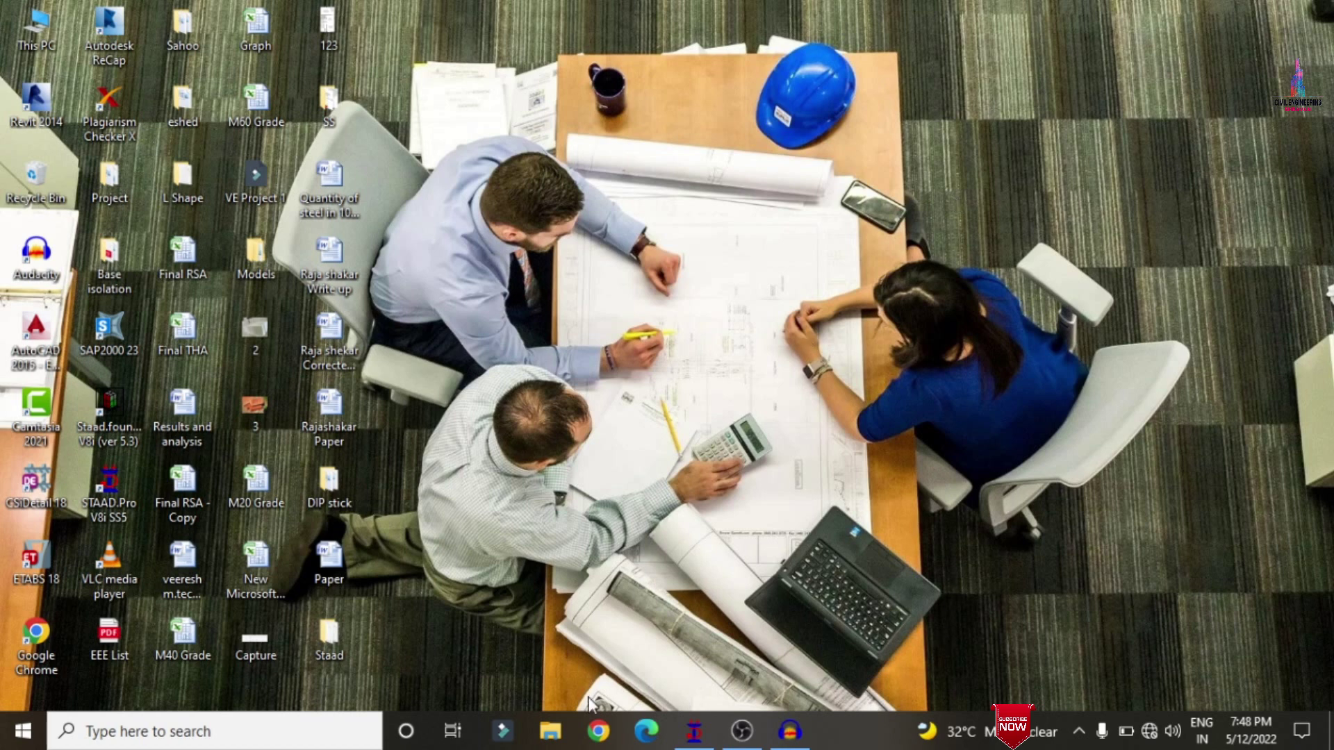
View the Irregular frame as a maximized, rotated 3D rendered solid, then close that view
{"action": "left_click", "coordinate": [697, 740]}
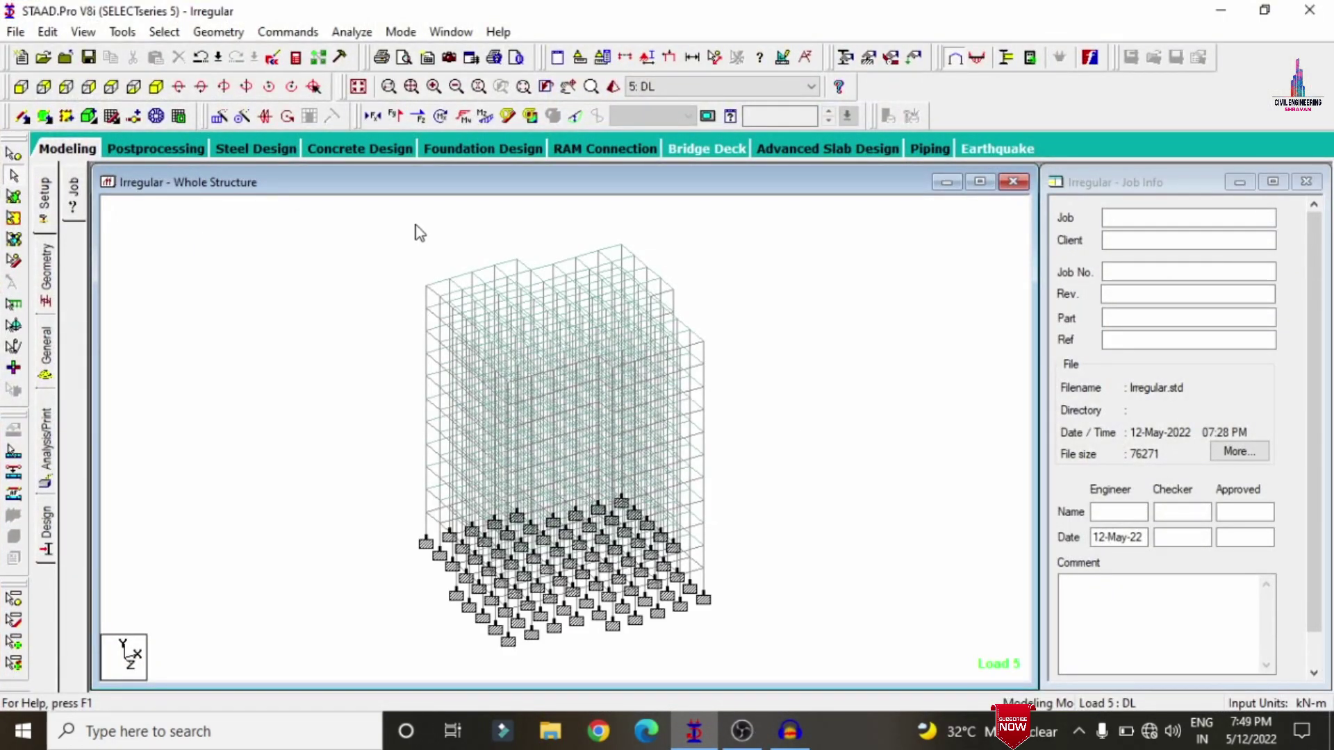
{"action": "left_click", "coordinate": [612, 87]}
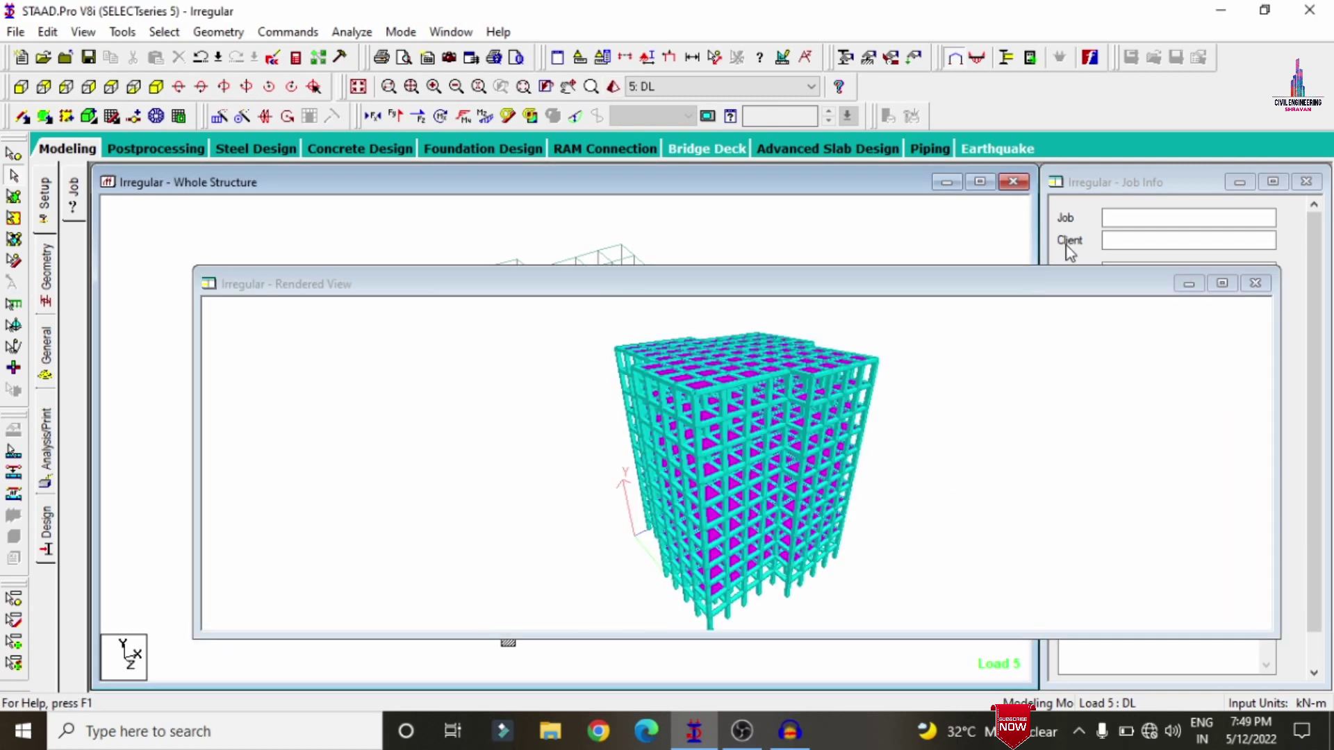
{"action": "left_click", "coordinate": [1223, 283]}
{"action": "left_click_drag", "start_coordinate": [837, 357], "coordinate": [564, 539]}
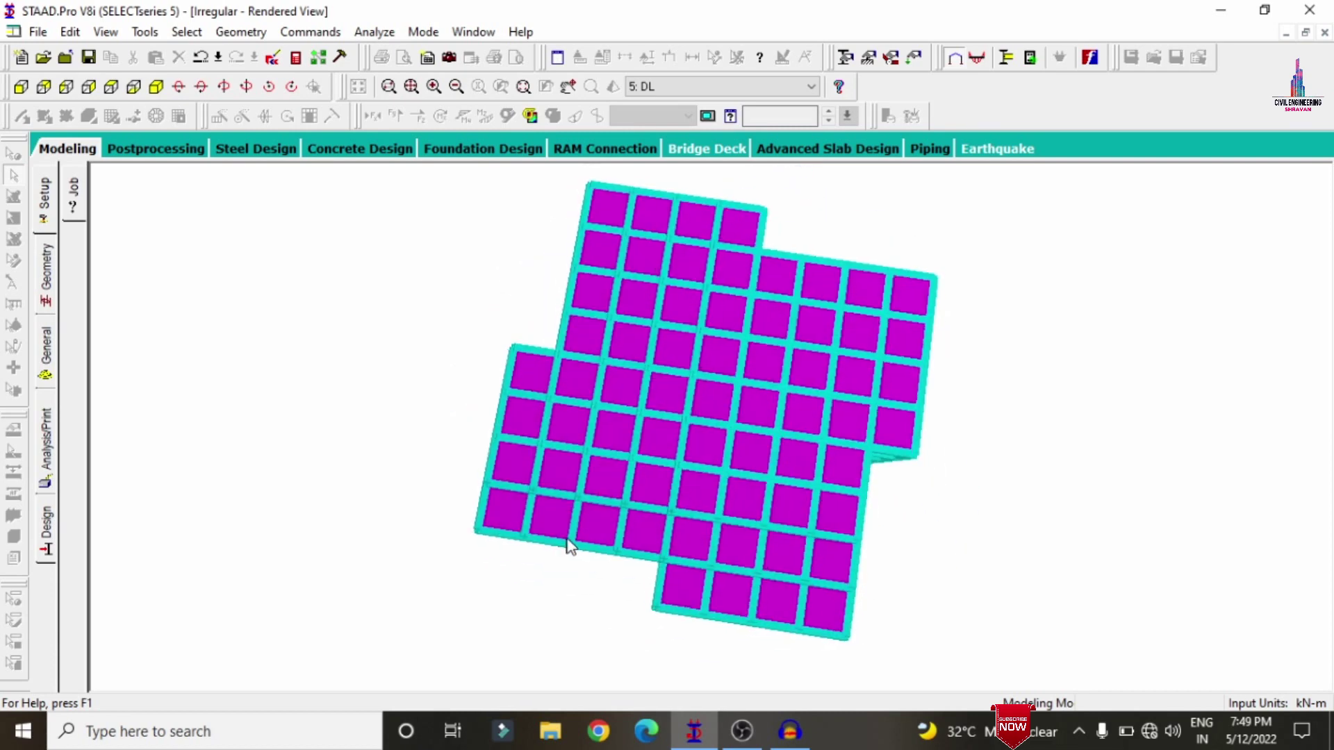
{"action": "left_click", "coordinate": [70, 150]}
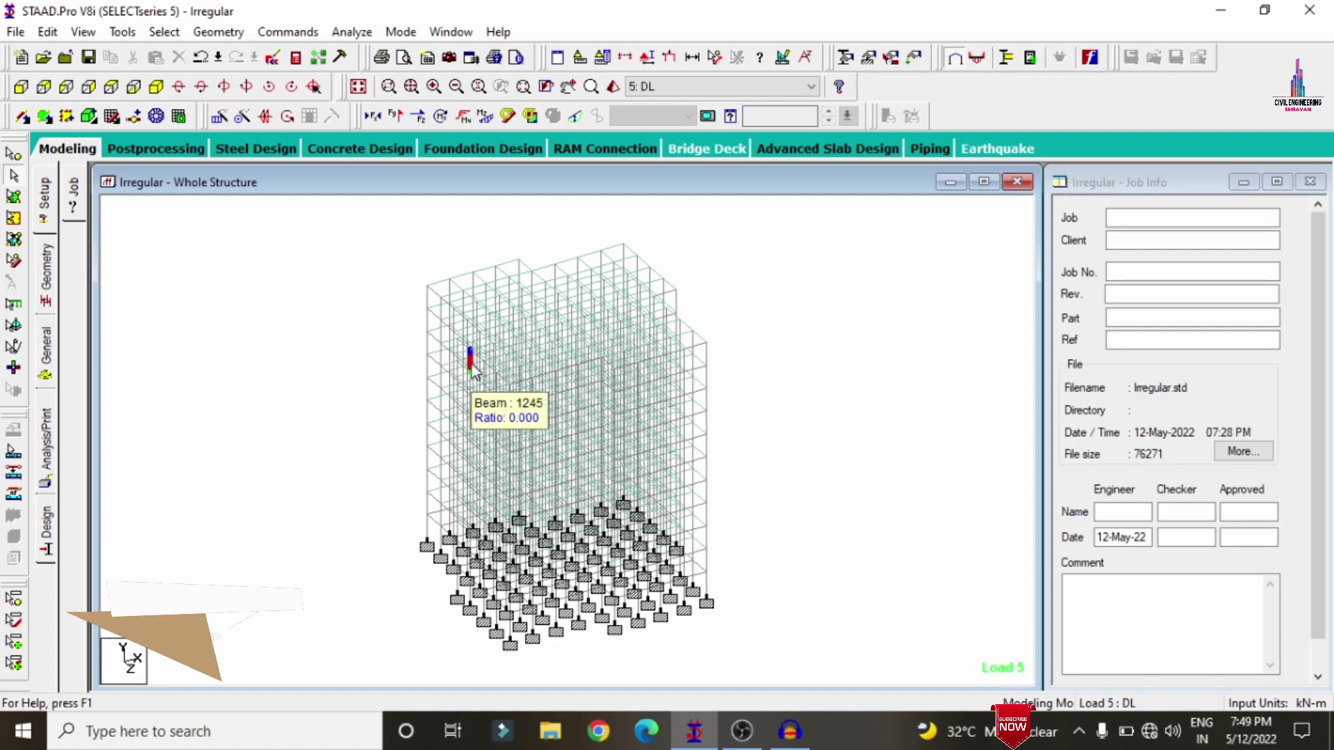
In Postprocessing, toggle the deflected shape display of the structure on and off
{"action": "left_click", "coordinate": [179, 147]}
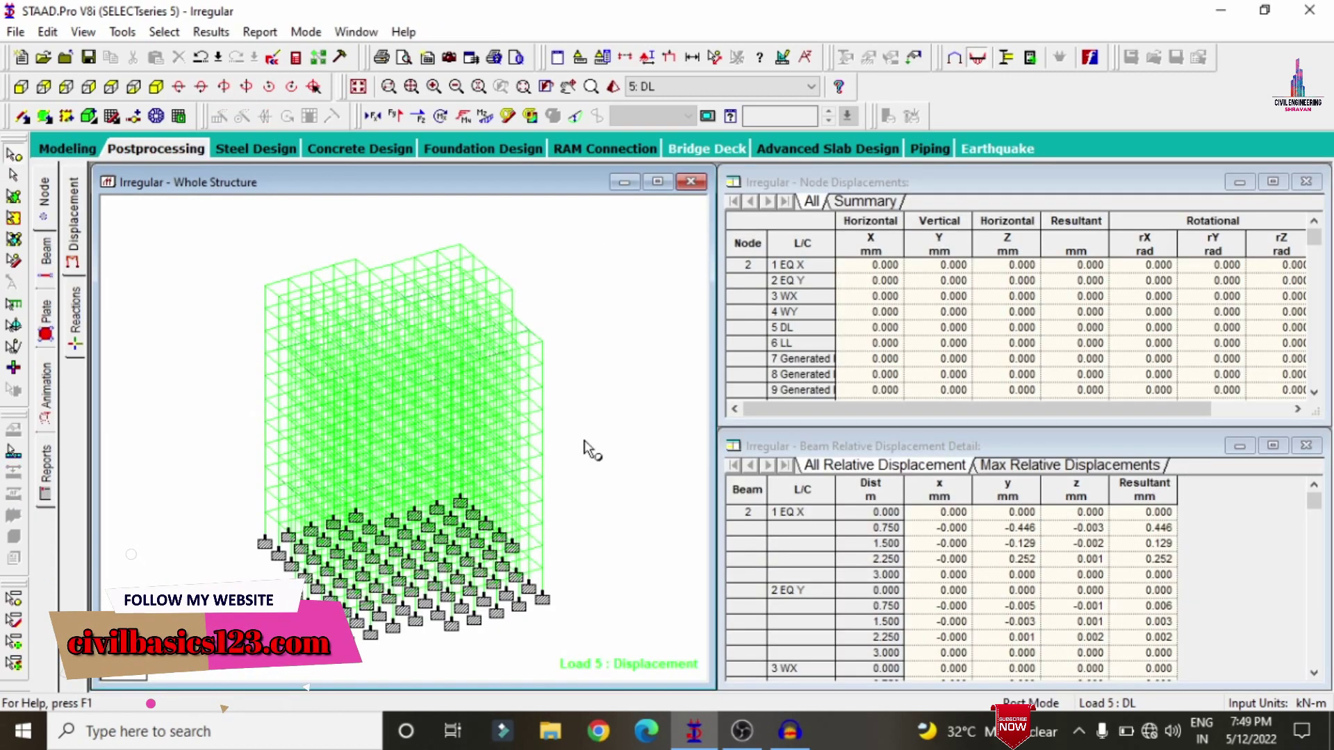
{"action": "left_click", "coordinate": [573, 117]}
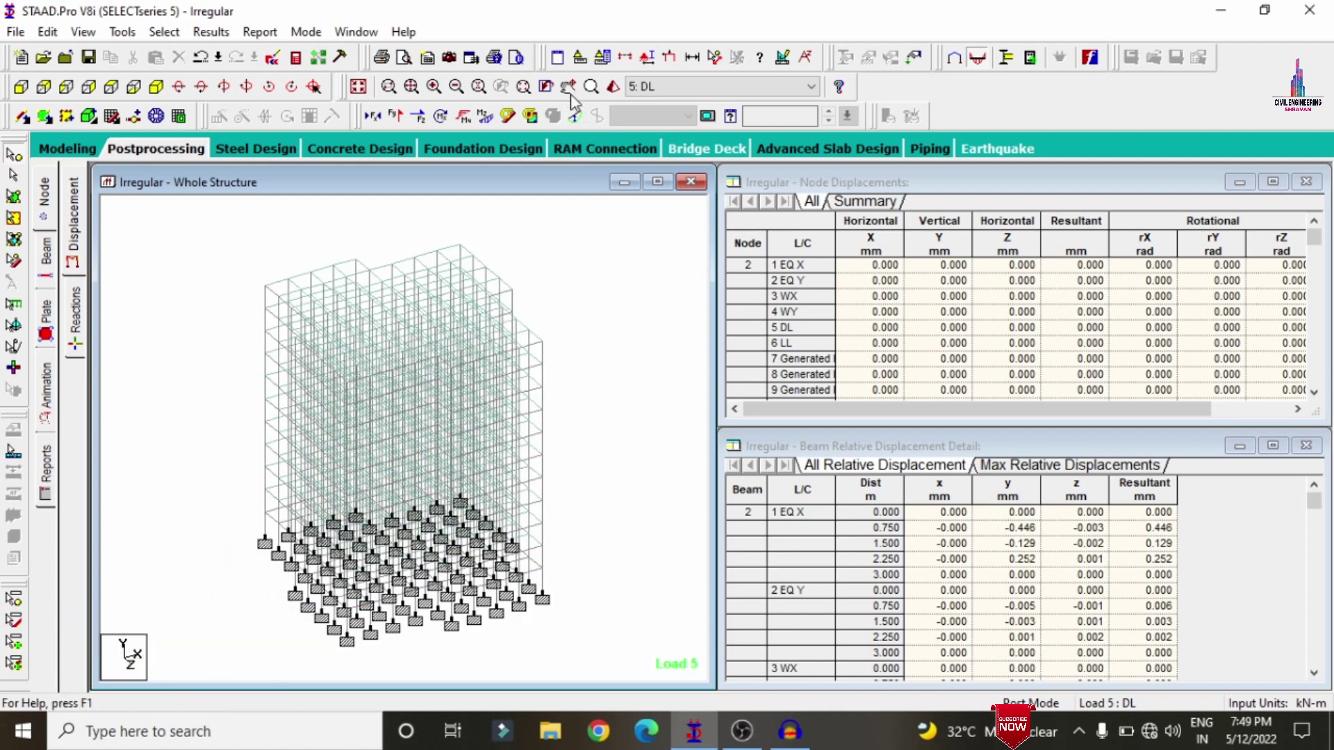
{"action": "left_click", "coordinate": [576, 117]}
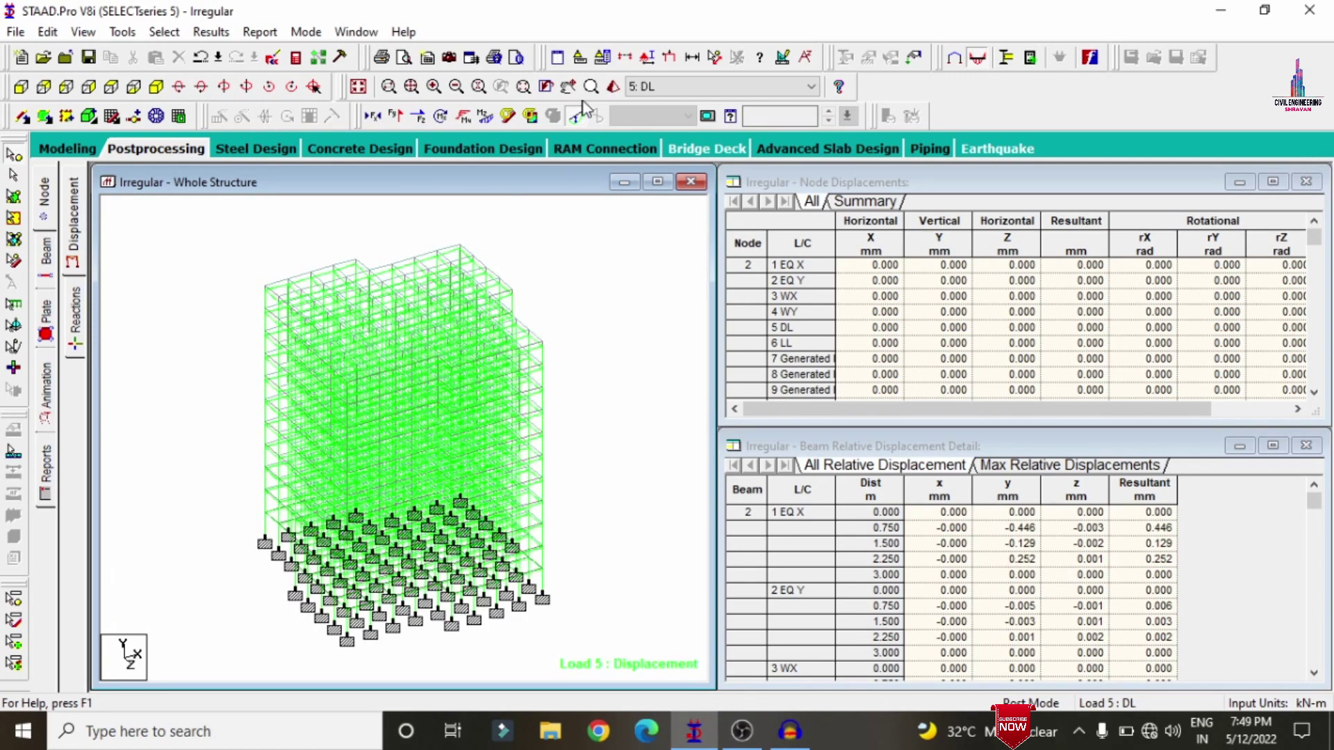
{"action": "left_click", "coordinate": [576, 118]}
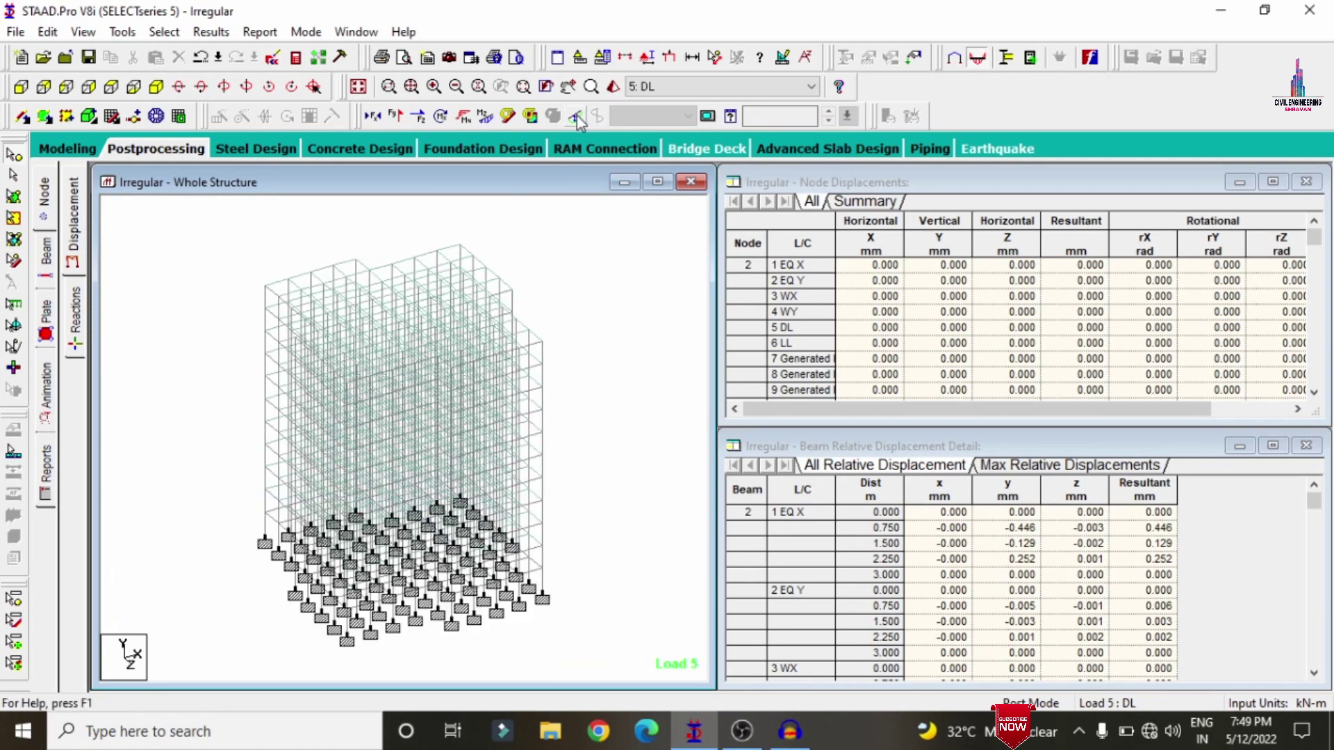
Show and hide the Shear Y and Mz bending moment diagrams, then bring up plate stress settings
{"action": "left_click", "coordinate": [394, 118]}
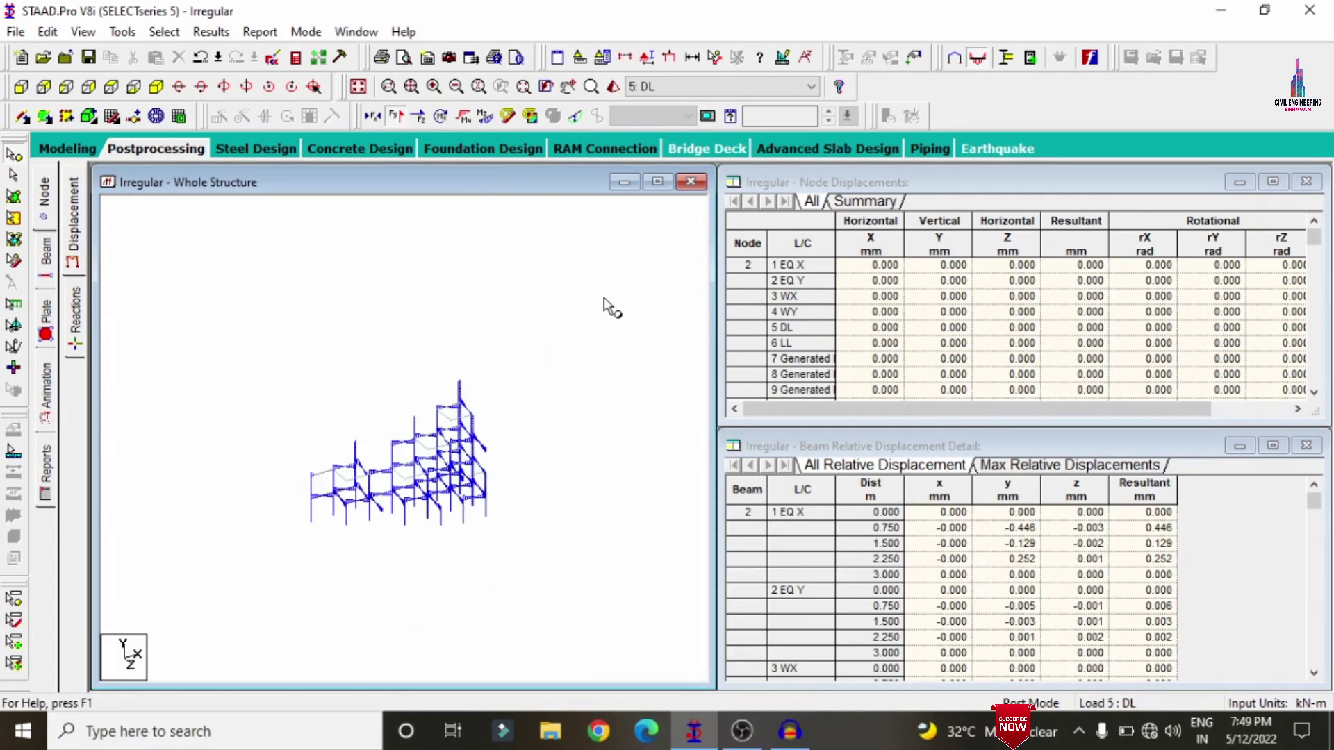
{"action": "left_click", "coordinate": [393, 116]}
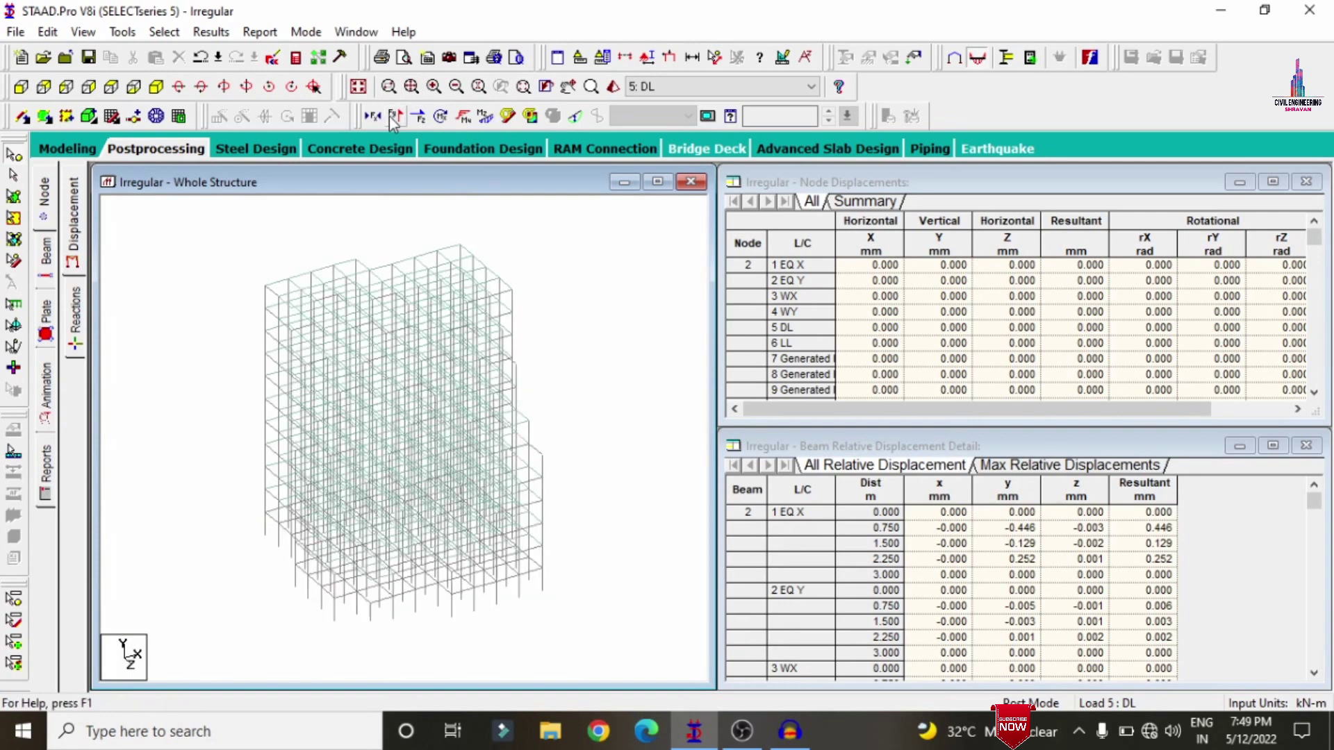
{"action": "left_click", "coordinate": [484, 118]}
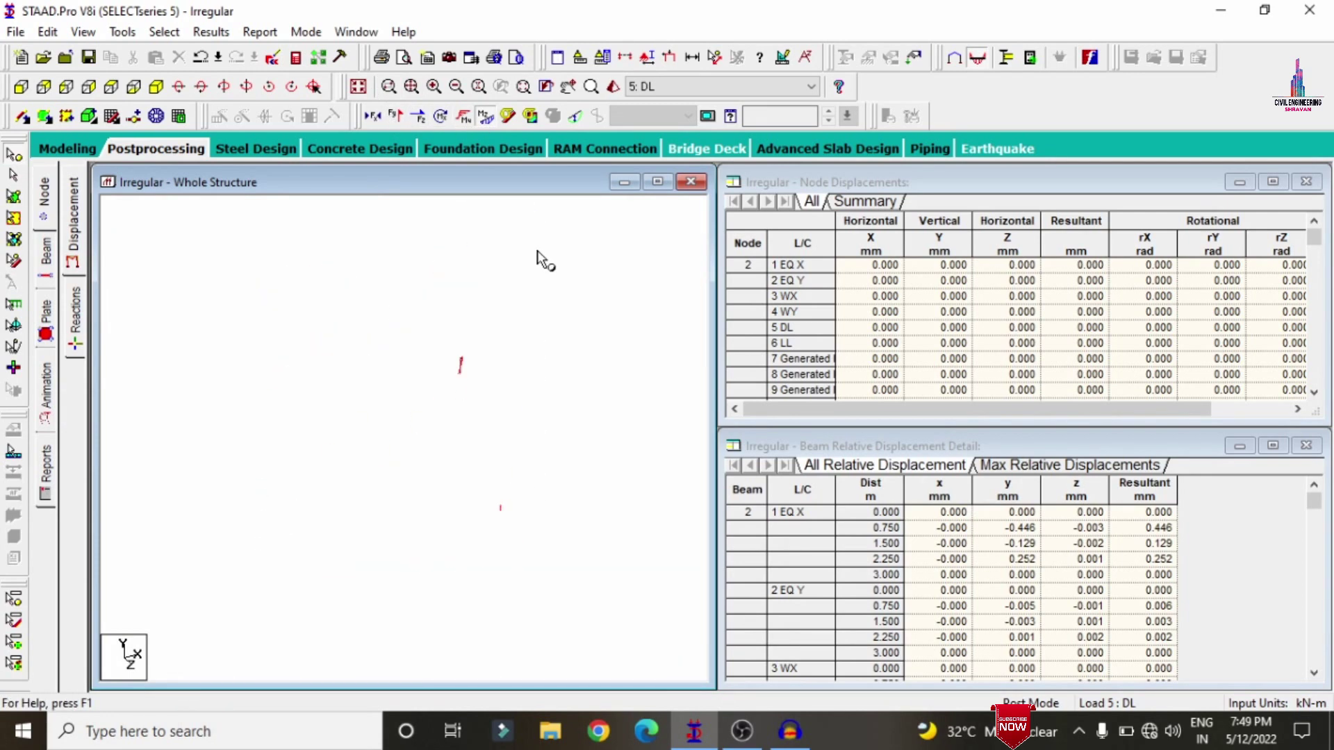
{"action": "left_click", "coordinate": [486, 118]}
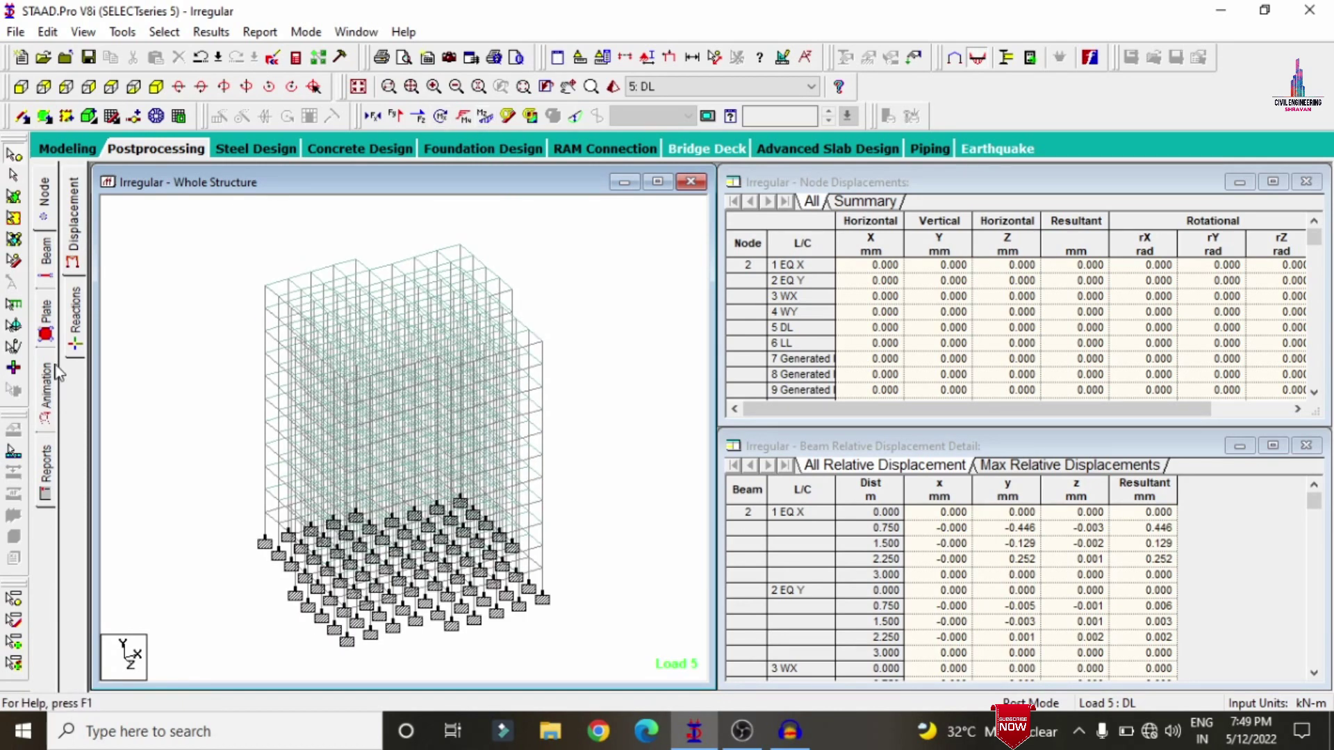
{"action": "left_click", "coordinate": [51, 321]}
Draw a Max Absolute plate stress contour for load 5: DL, then return to Modeling
{"action": "left_click", "coordinate": [568, 172]}
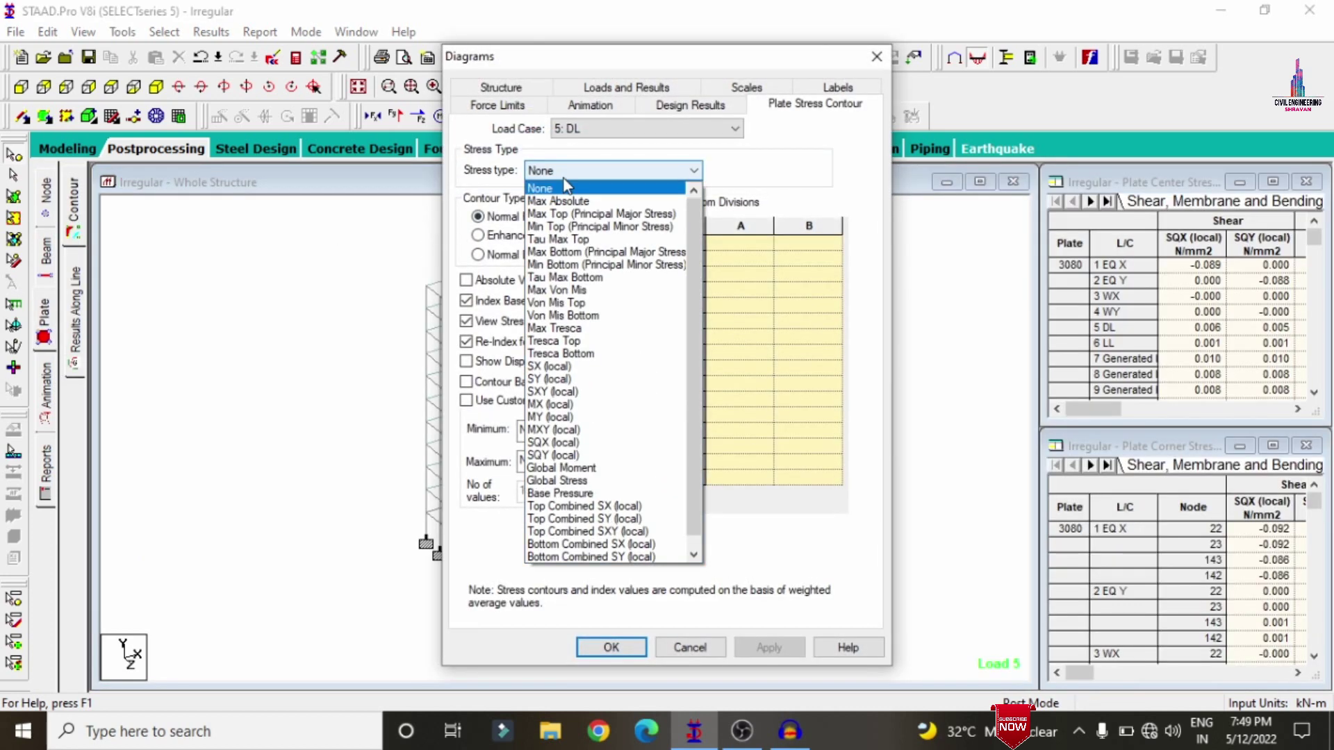
{"action": "left_click", "coordinate": [571, 201]}
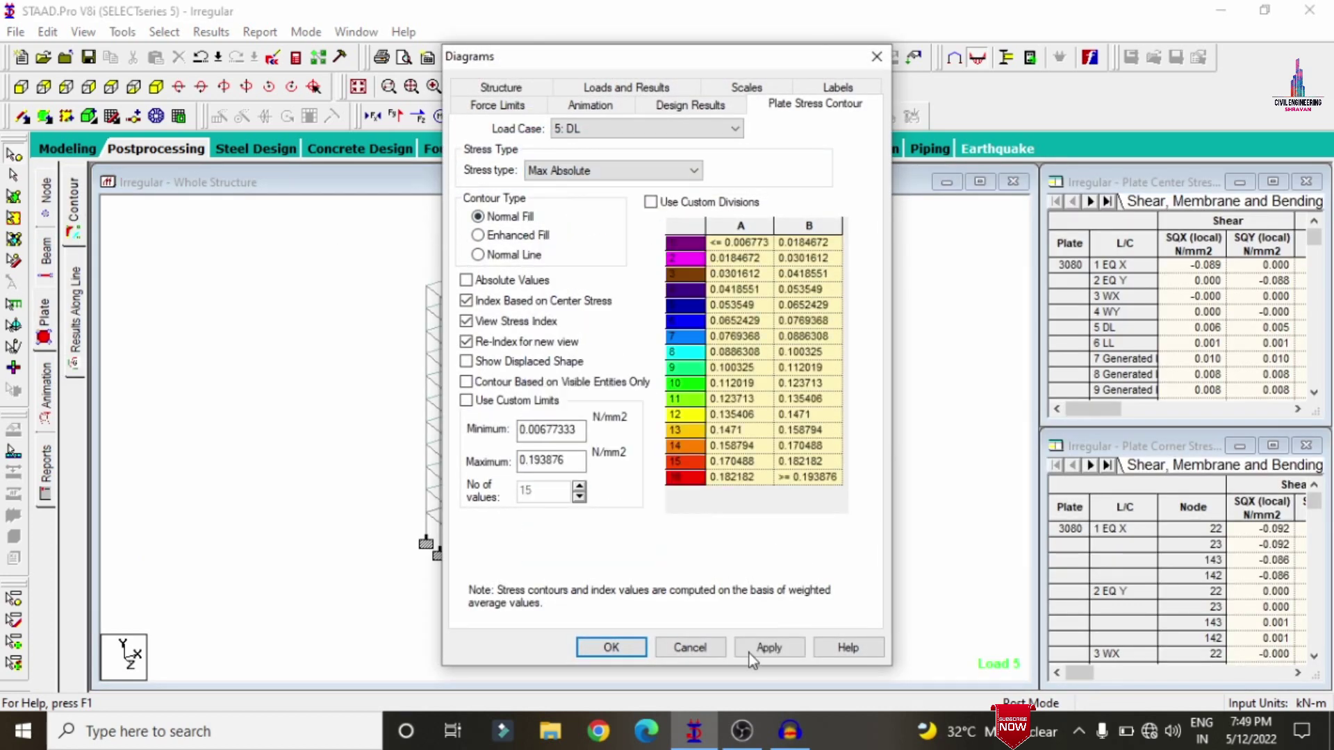
{"action": "left_click", "coordinate": [771, 652]}
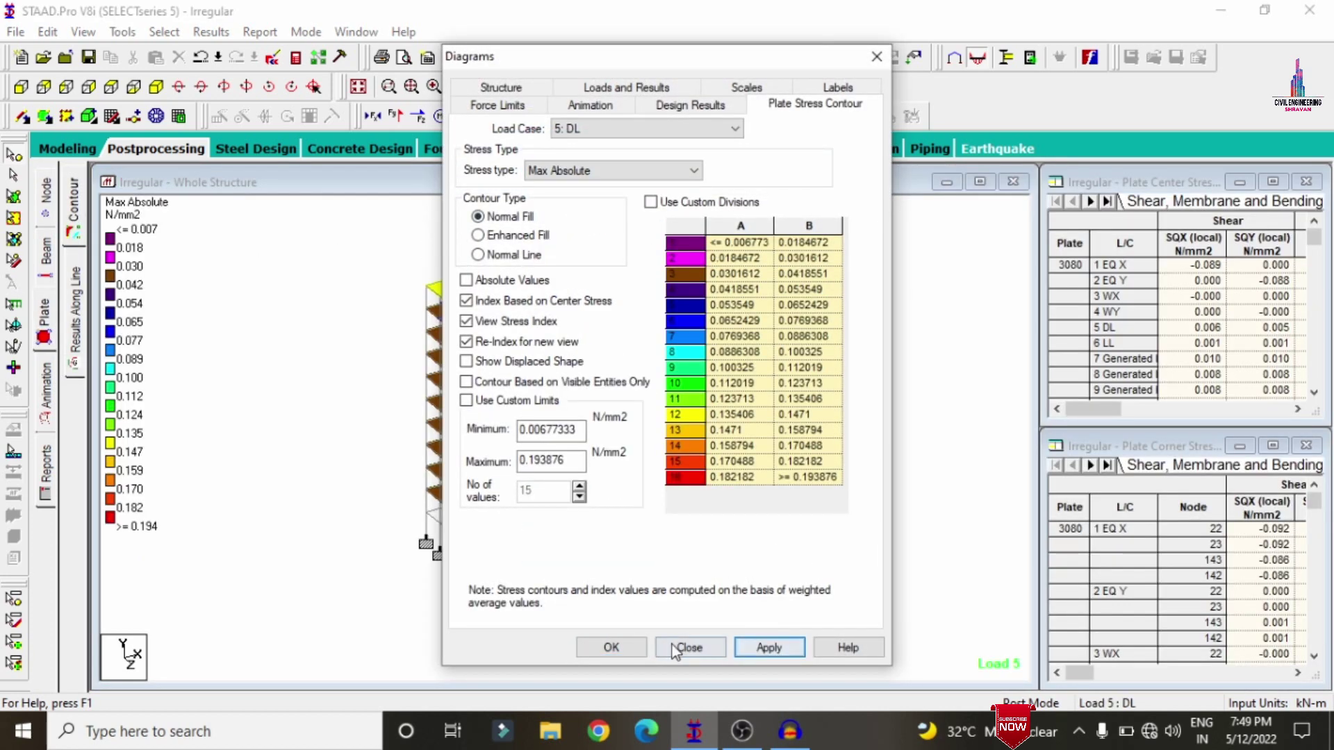
{"action": "left_click", "coordinate": [611, 646]}
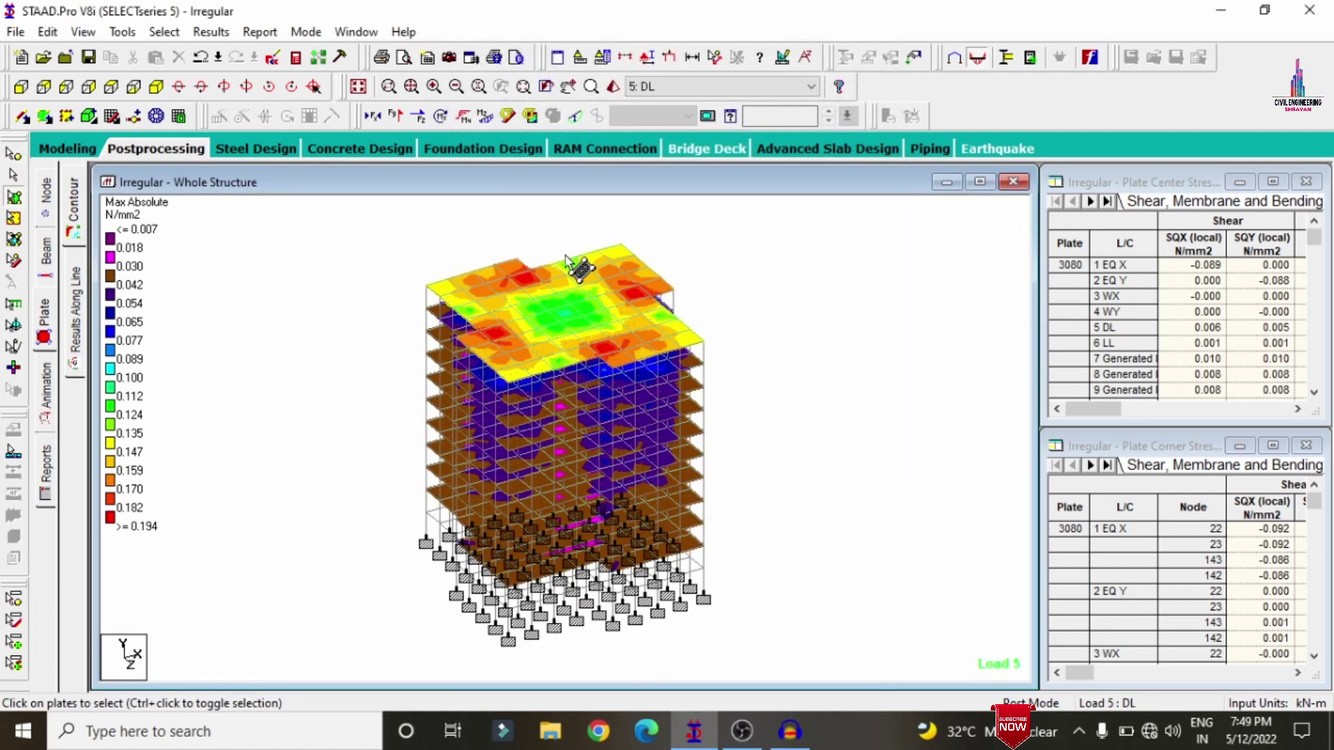
{"action": "left_click", "coordinate": [68, 148]}
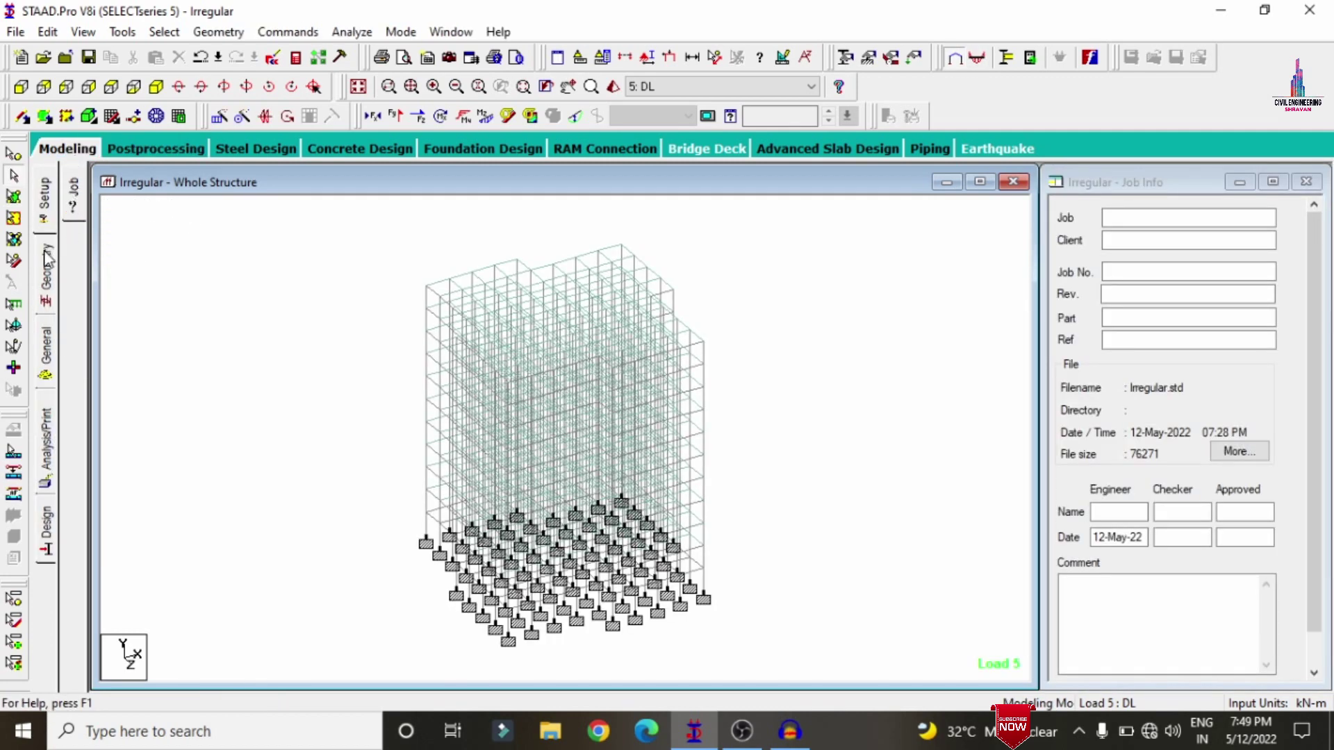
Review geometry and highlight members with Rect 0.50x0.50, Rect 0.40x0.50 and plate thickness properties
{"action": "left_click", "coordinate": [46, 264]}
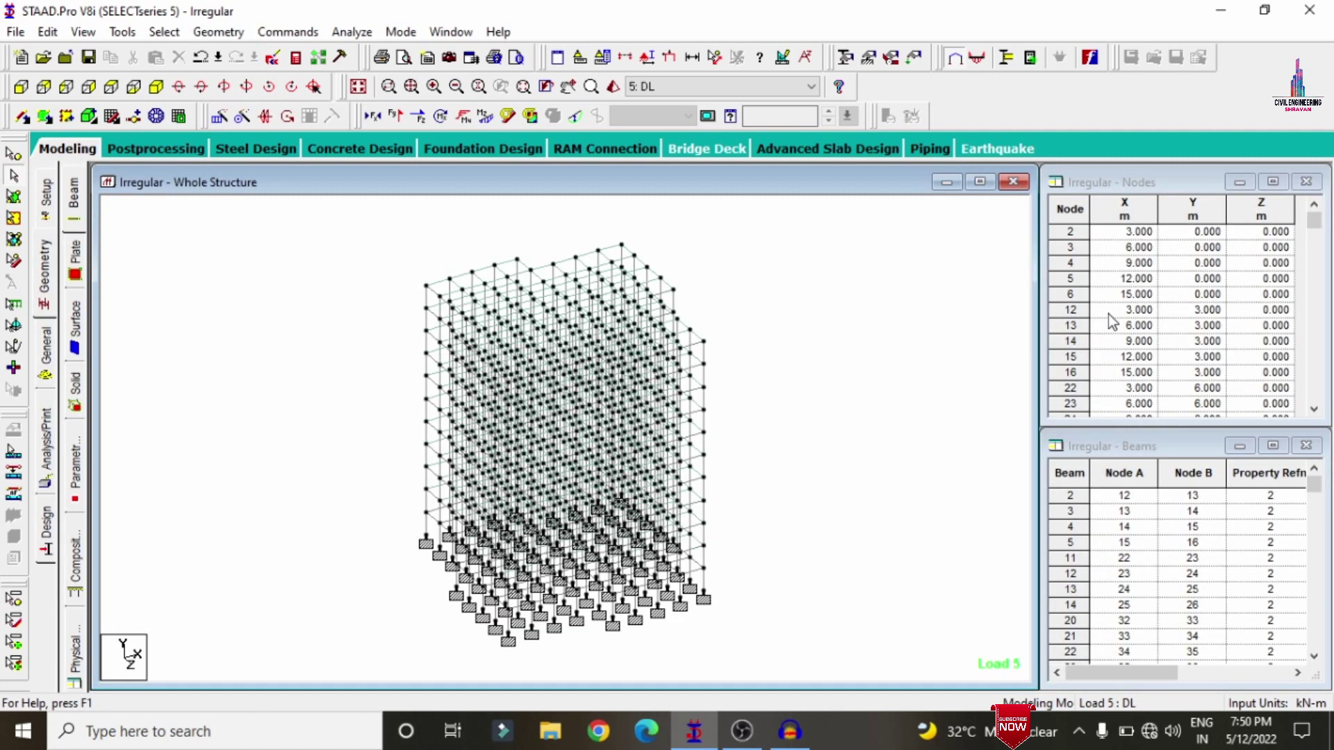
{"action": "left_click", "coordinate": [46, 347]}
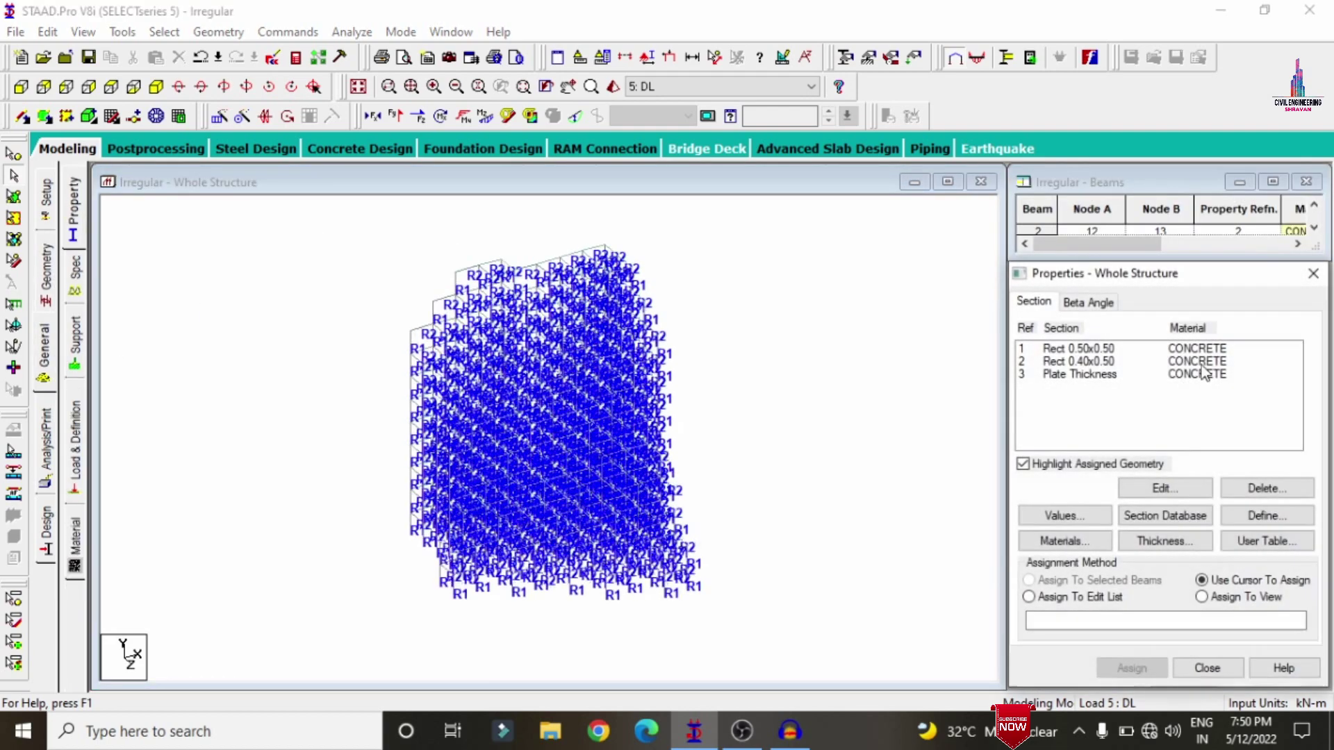
{"action": "left_click", "coordinate": [1148, 349]}
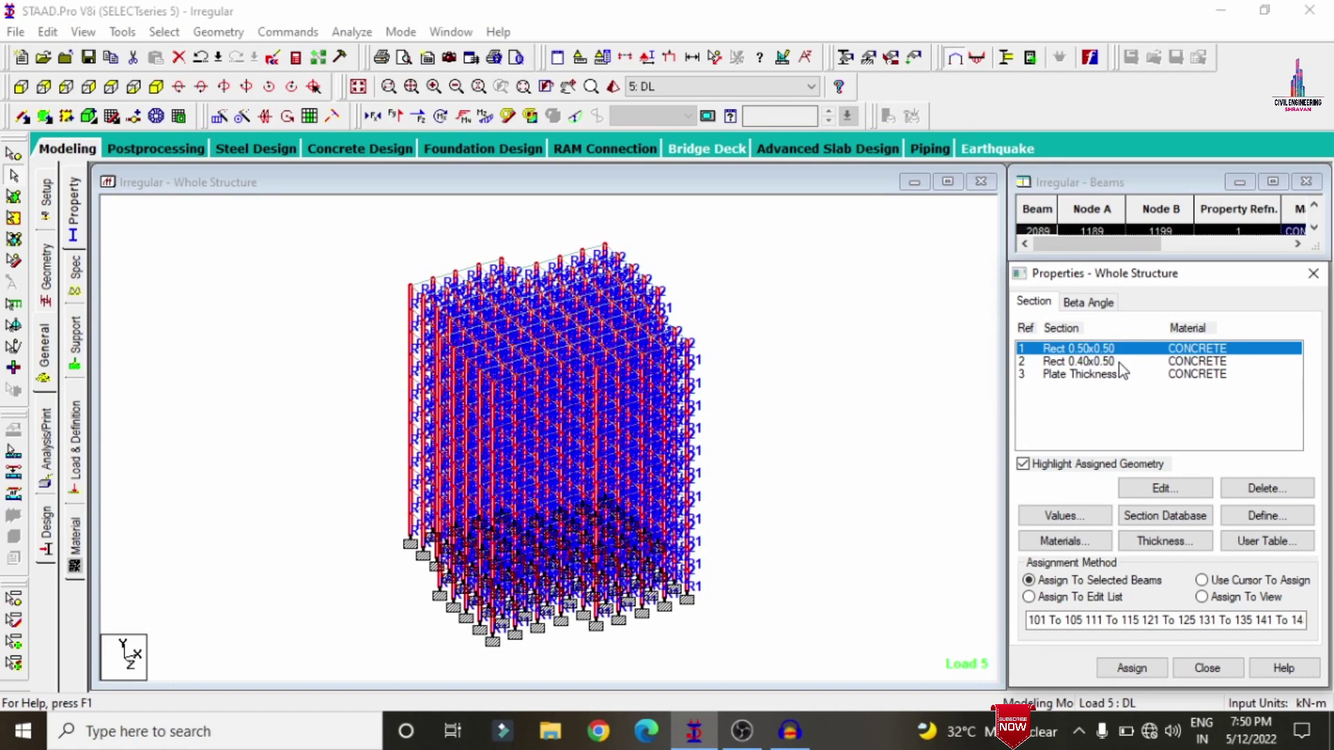
{"action": "left_click", "coordinate": [1120, 362]}
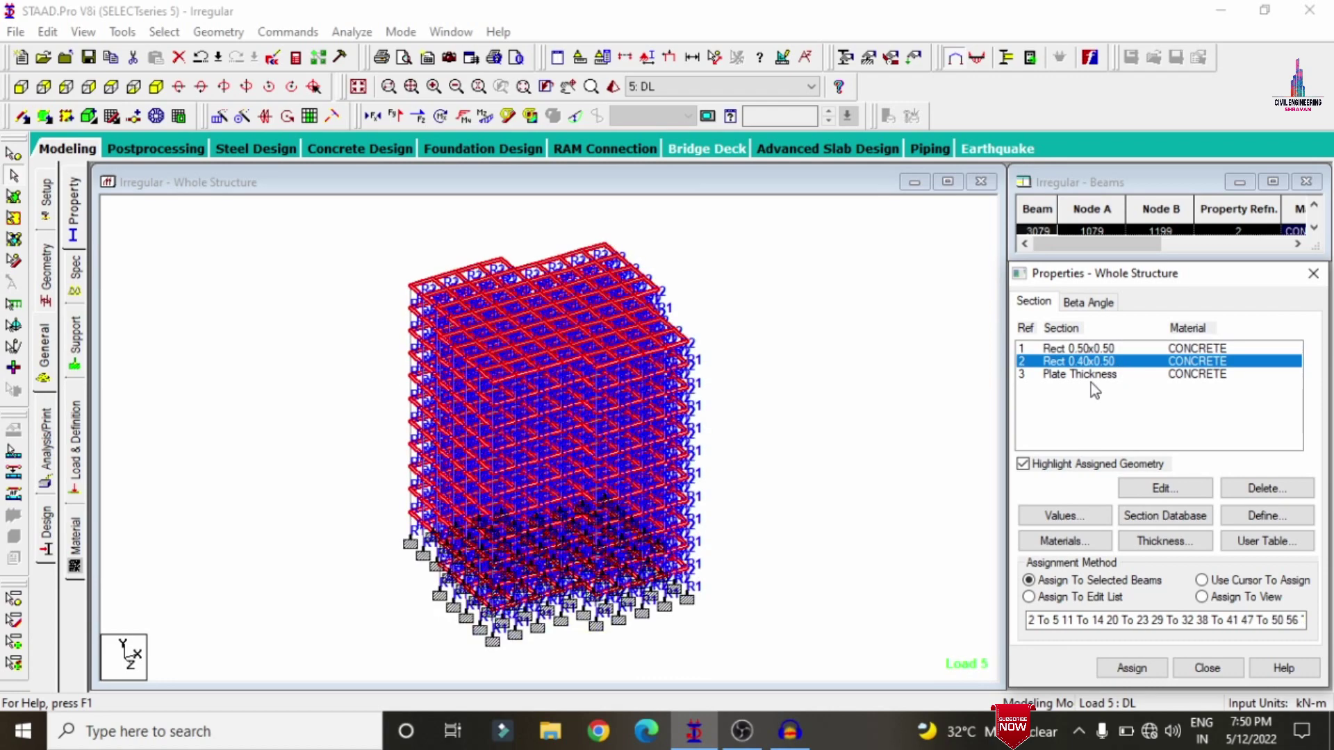
{"action": "left_click", "coordinate": [1091, 378]}
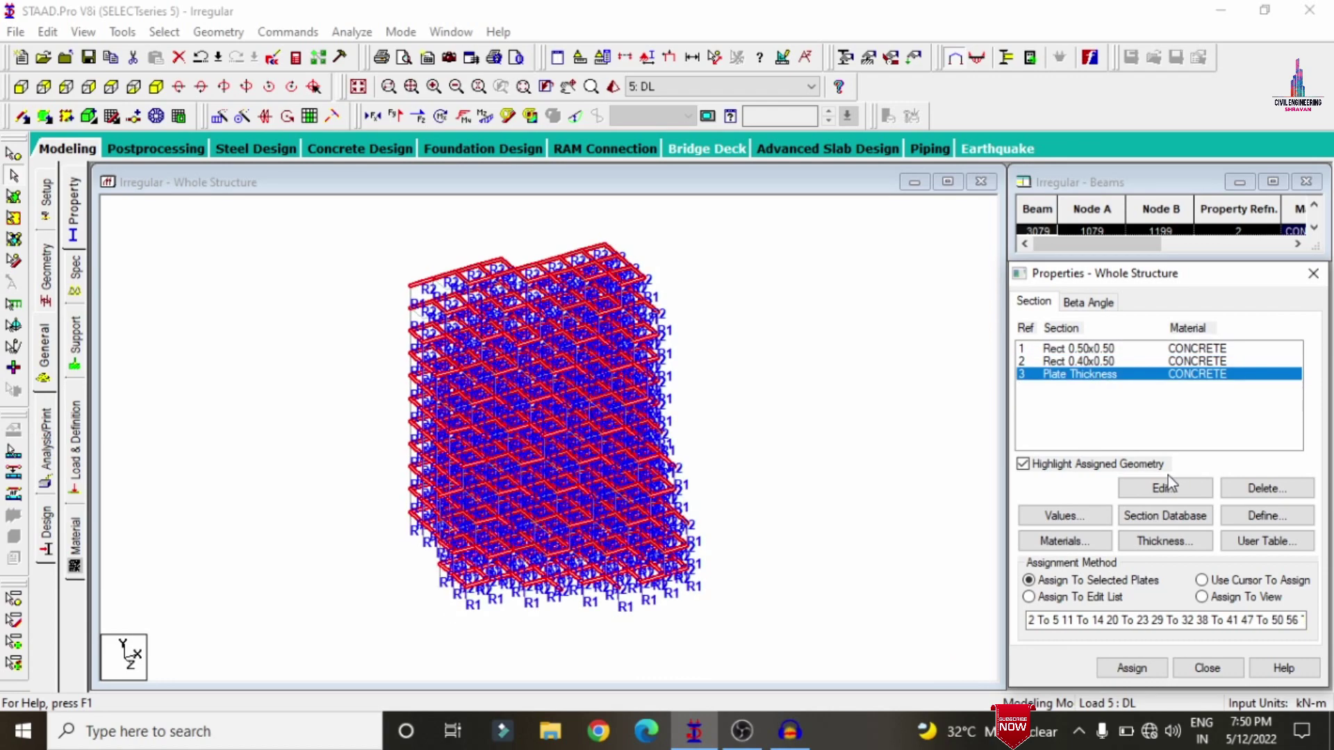
{"action": "left_click", "coordinate": [1166, 488]}
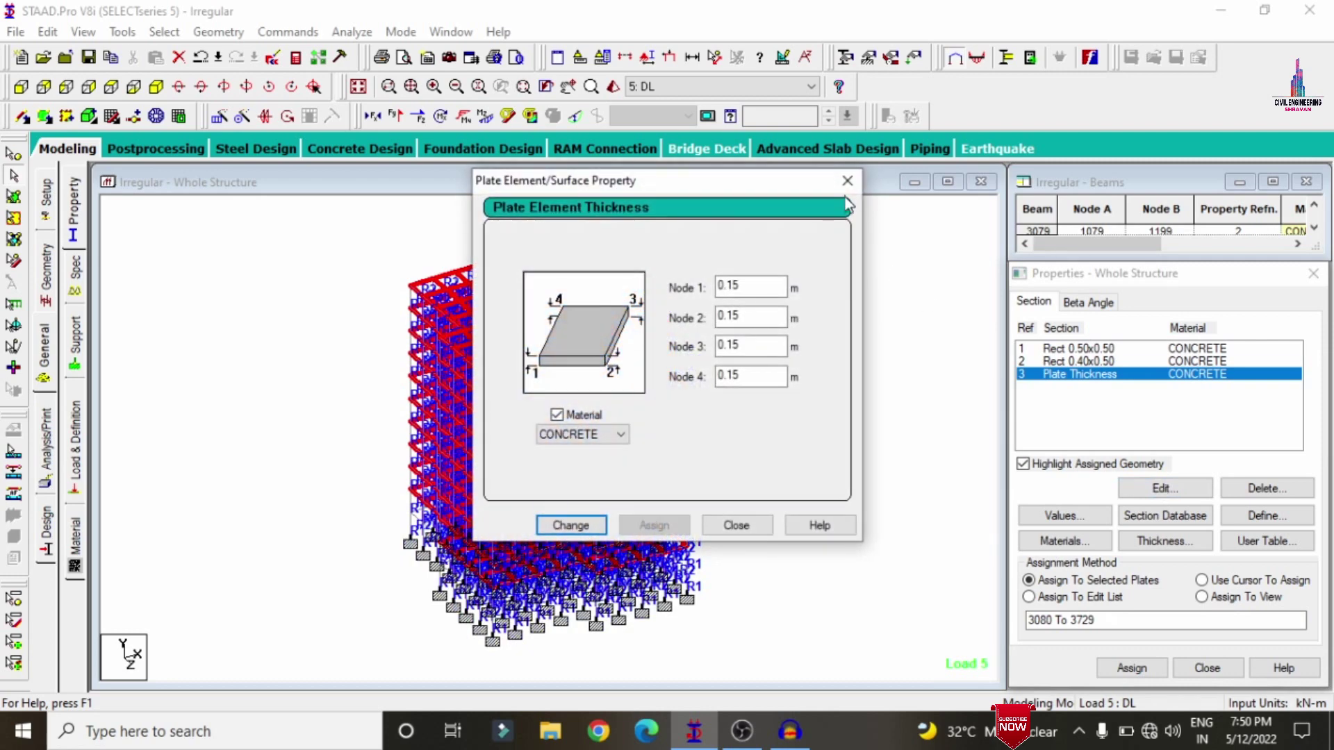
{"action": "left_click", "coordinate": [847, 181]}
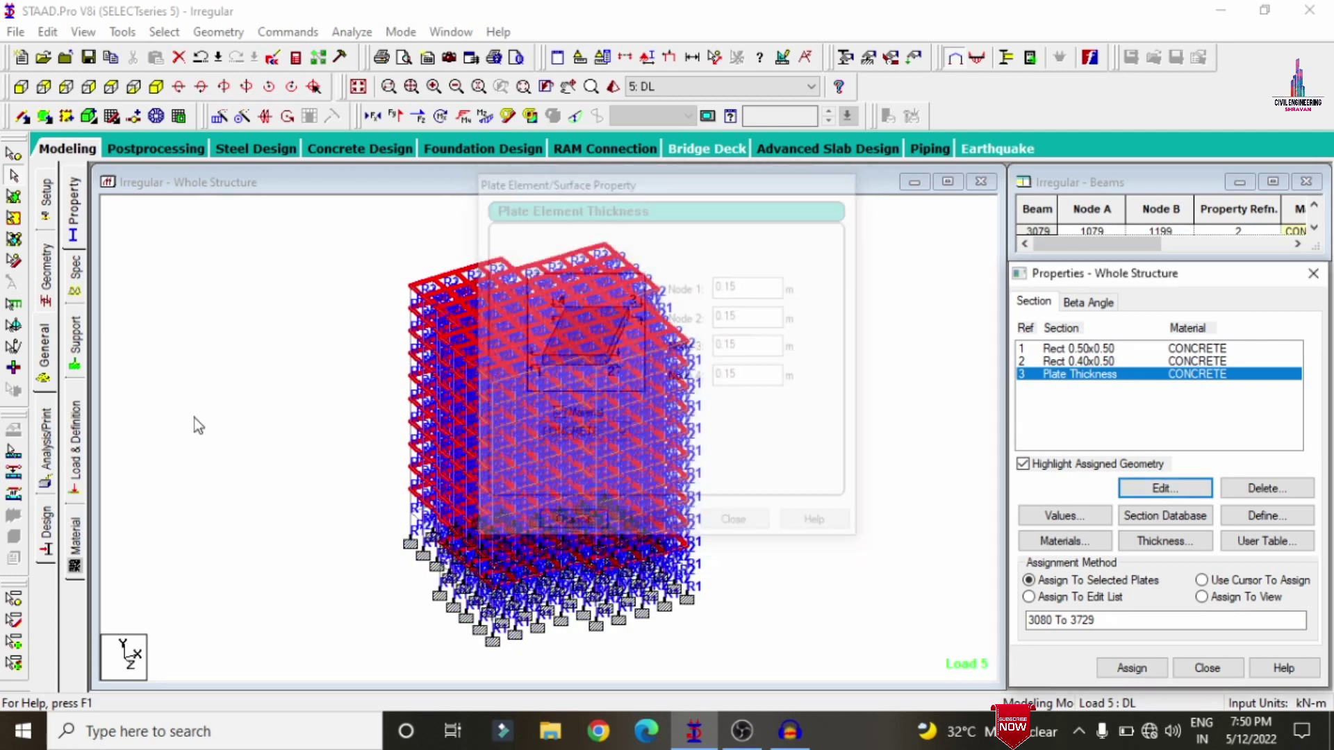
Step through load cases EQ X, WX, DL and LL, leaving LL as the current load
{"action": "left_click", "coordinate": [79, 459]}
{"action": "left_click", "coordinate": [1022, 217]}
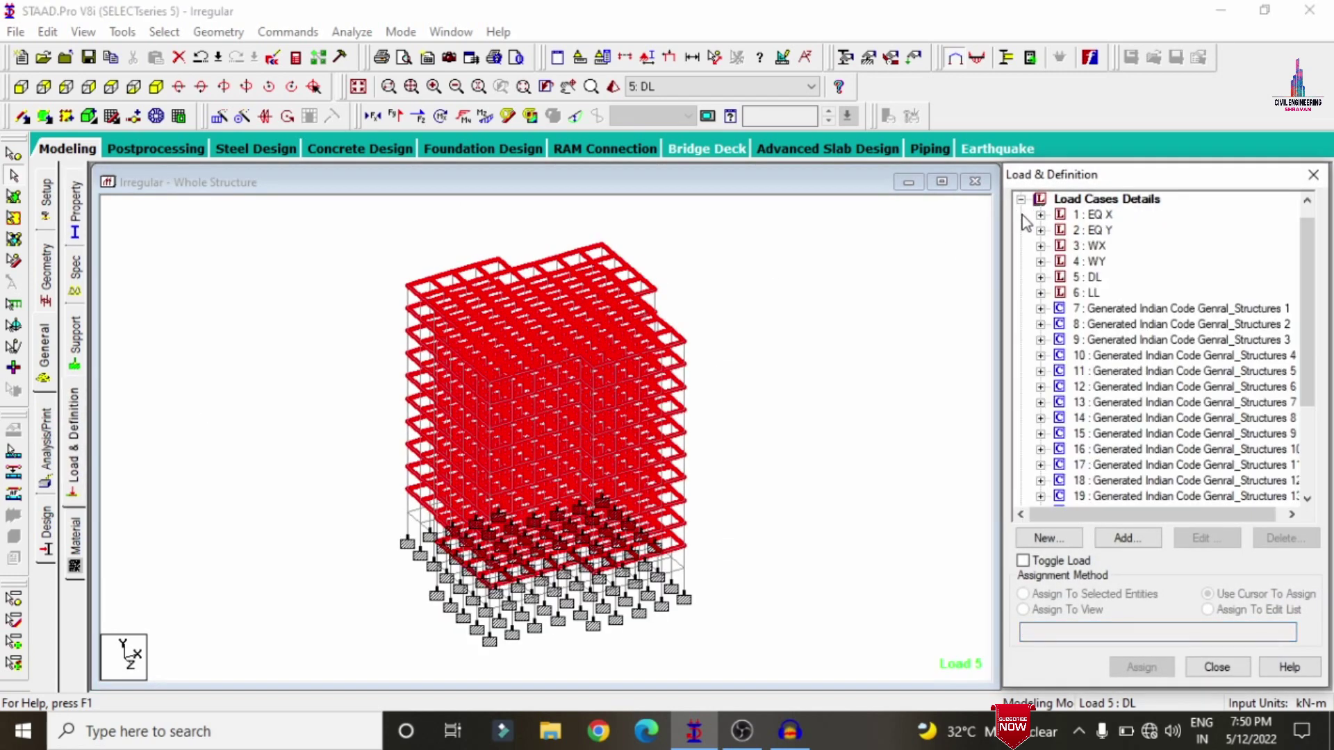
{"action": "left_click", "coordinate": [1108, 217]}
{"action": "left_click", "coordinate": [1098, 245]}
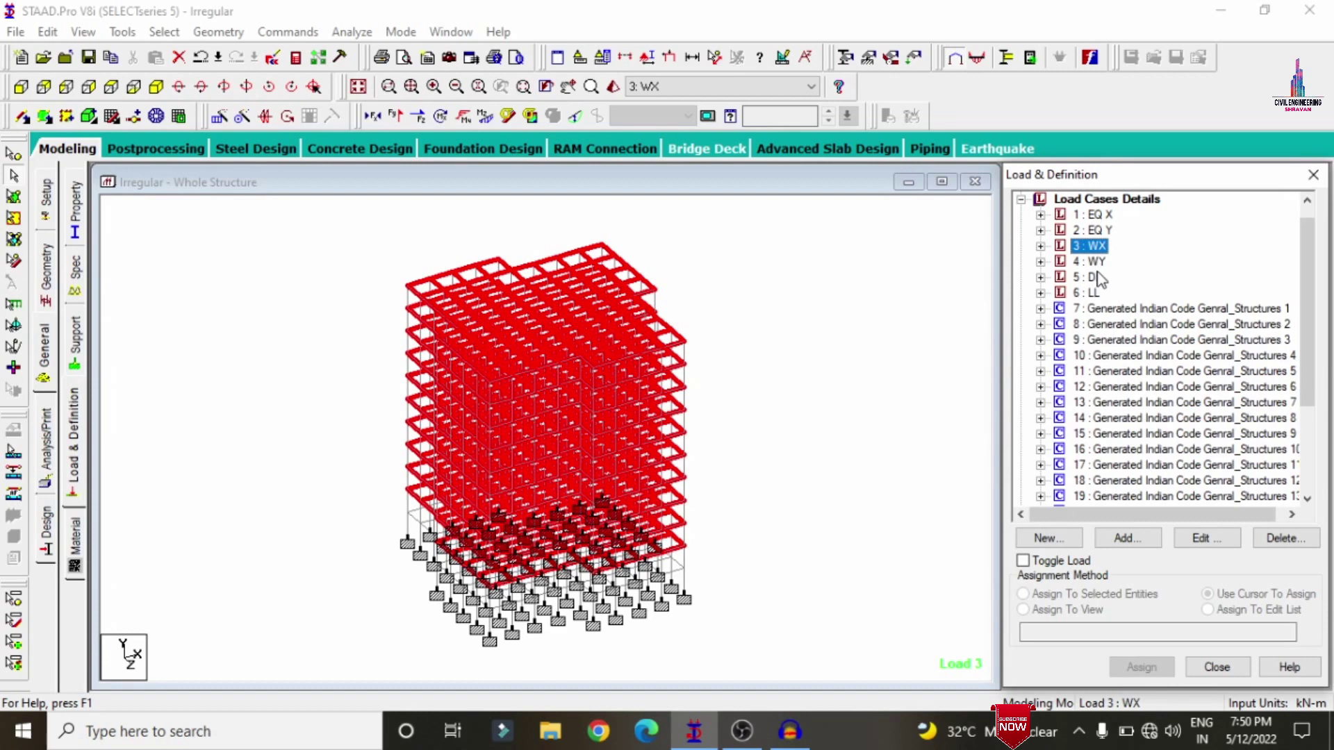
{"action": "left_click", "coordinate": [1095, 277]}
{"action": "left_click", "coordinate": [1092, 292]}
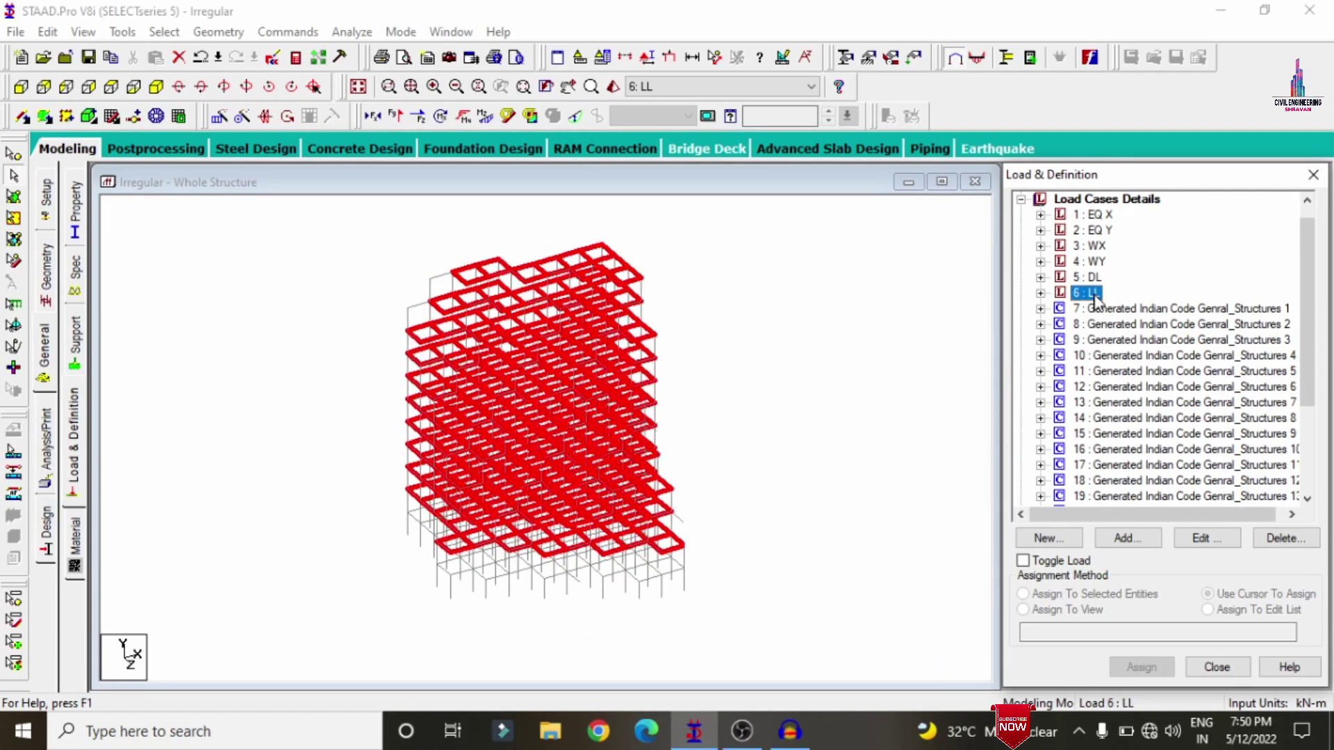
{"action": "left_click", "coordinate": [745, 308]}
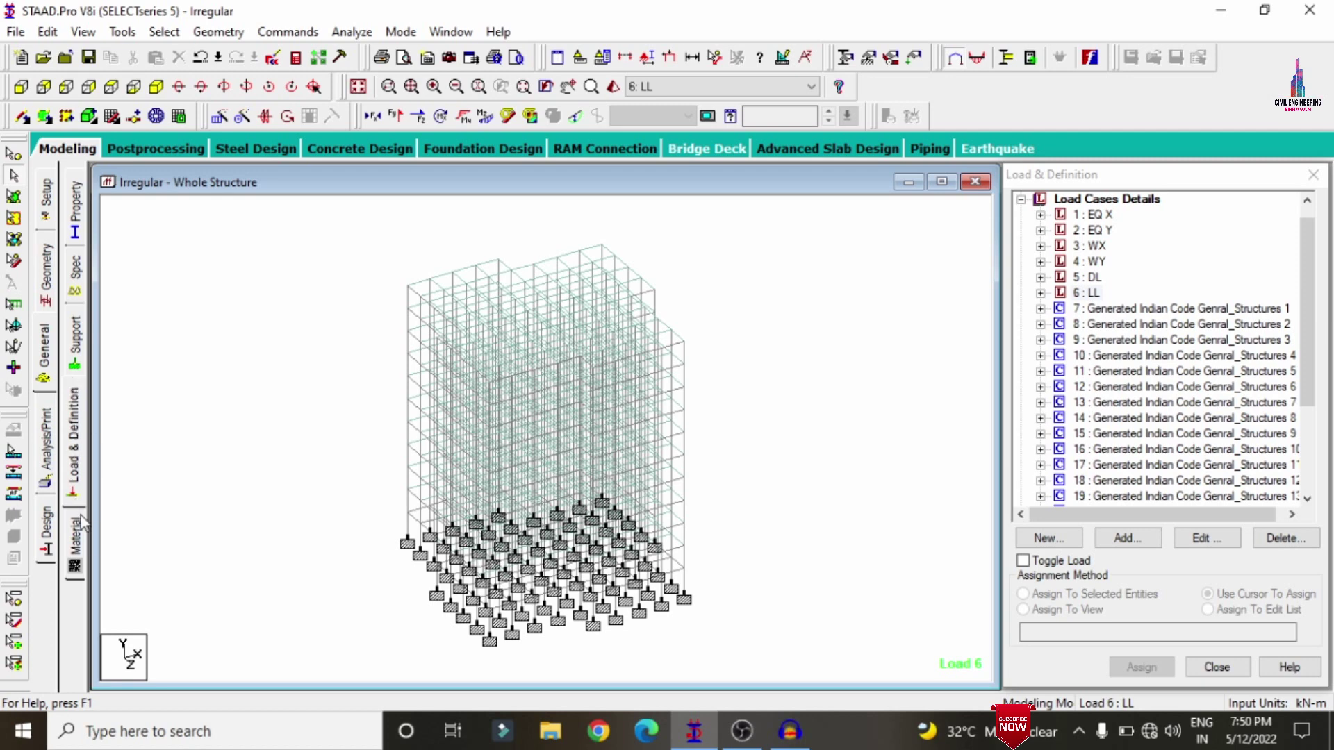
On the Design page, browse the steel Current Code list
{"action": "left_click", "coordinate": [46, 521]}
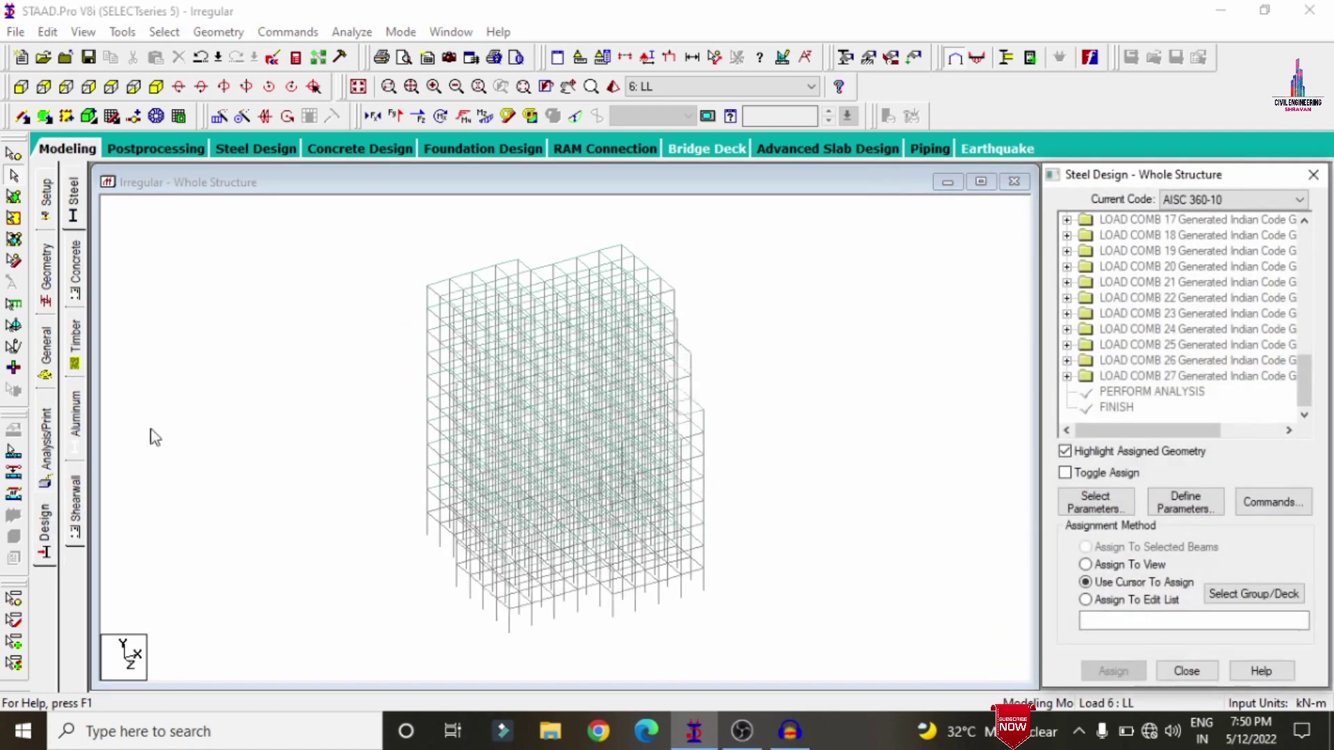
{"action": "left_click", "coordinate": [1206, 201]}
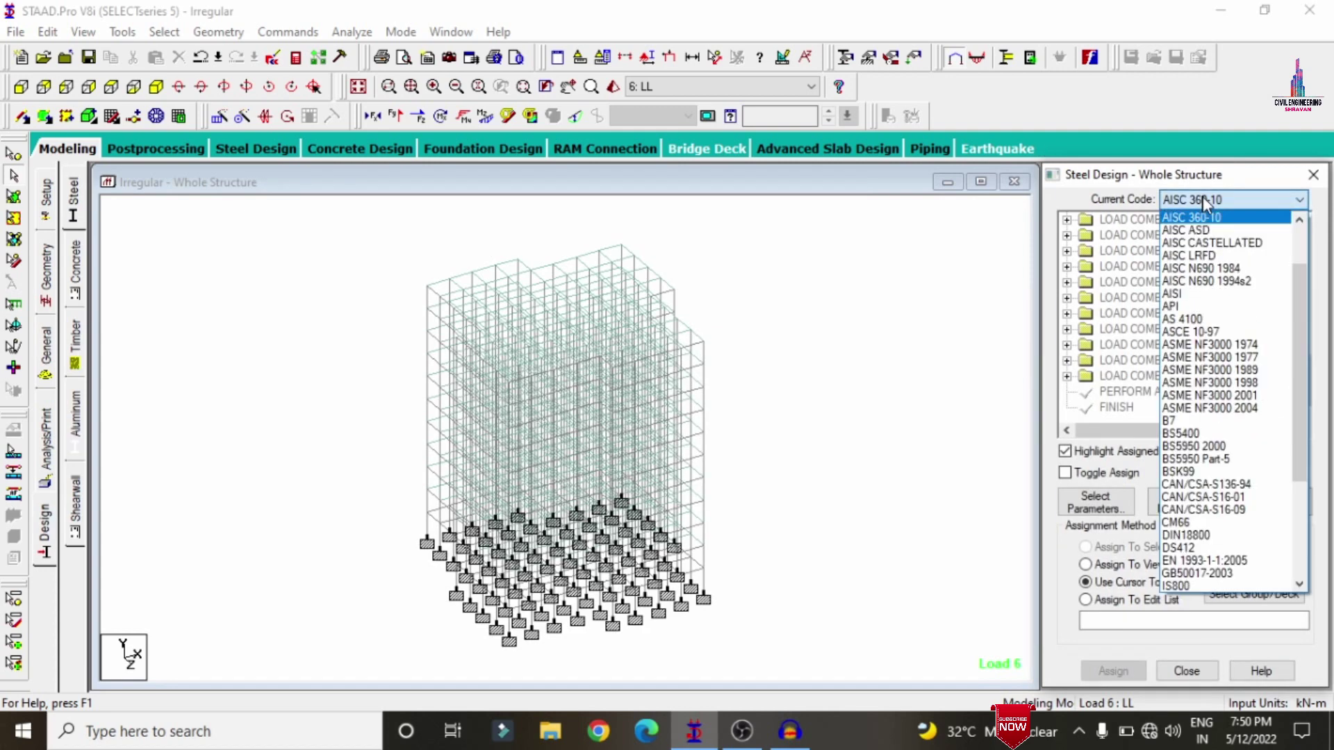
{"action": "key", "text": "i"}
{"action": "key", "text": "Up"}
{"action": "key", "text": "Up"}
{"action": "key", "text": "Up"}
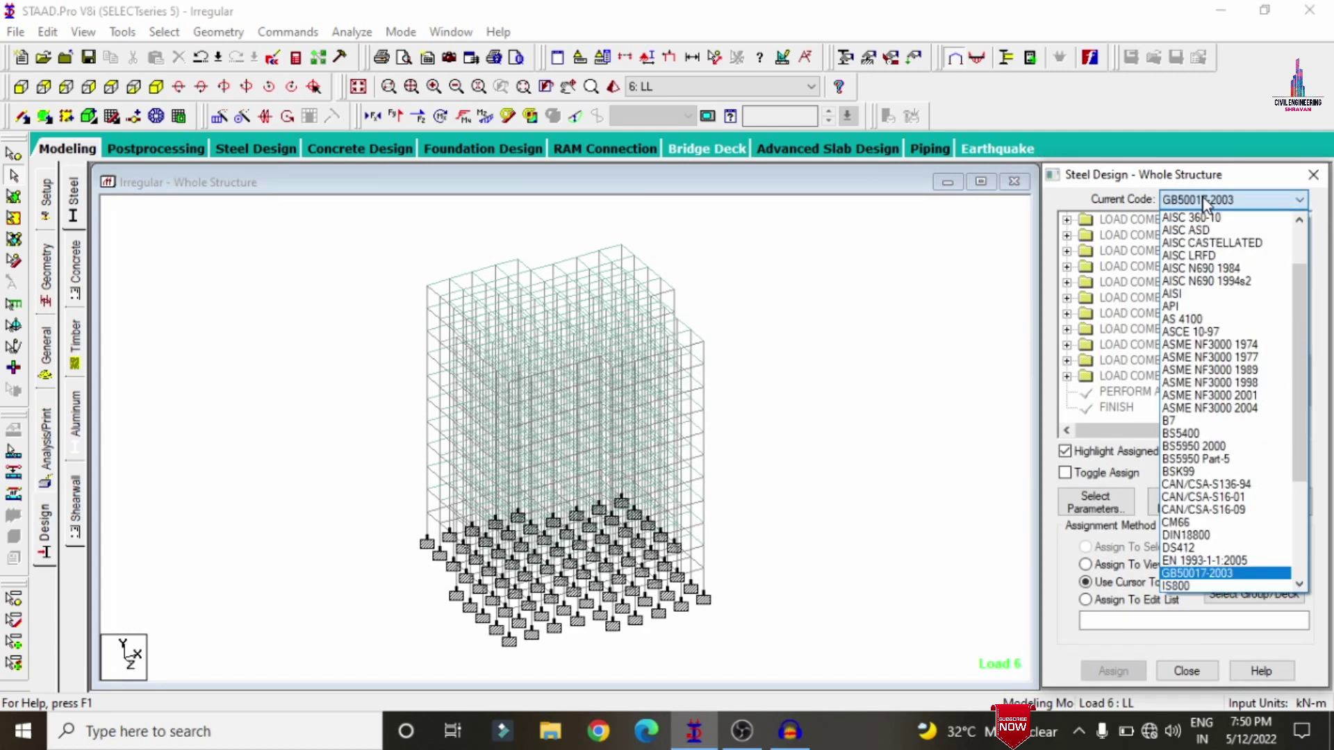
{"action": "key", "text": "Return"}
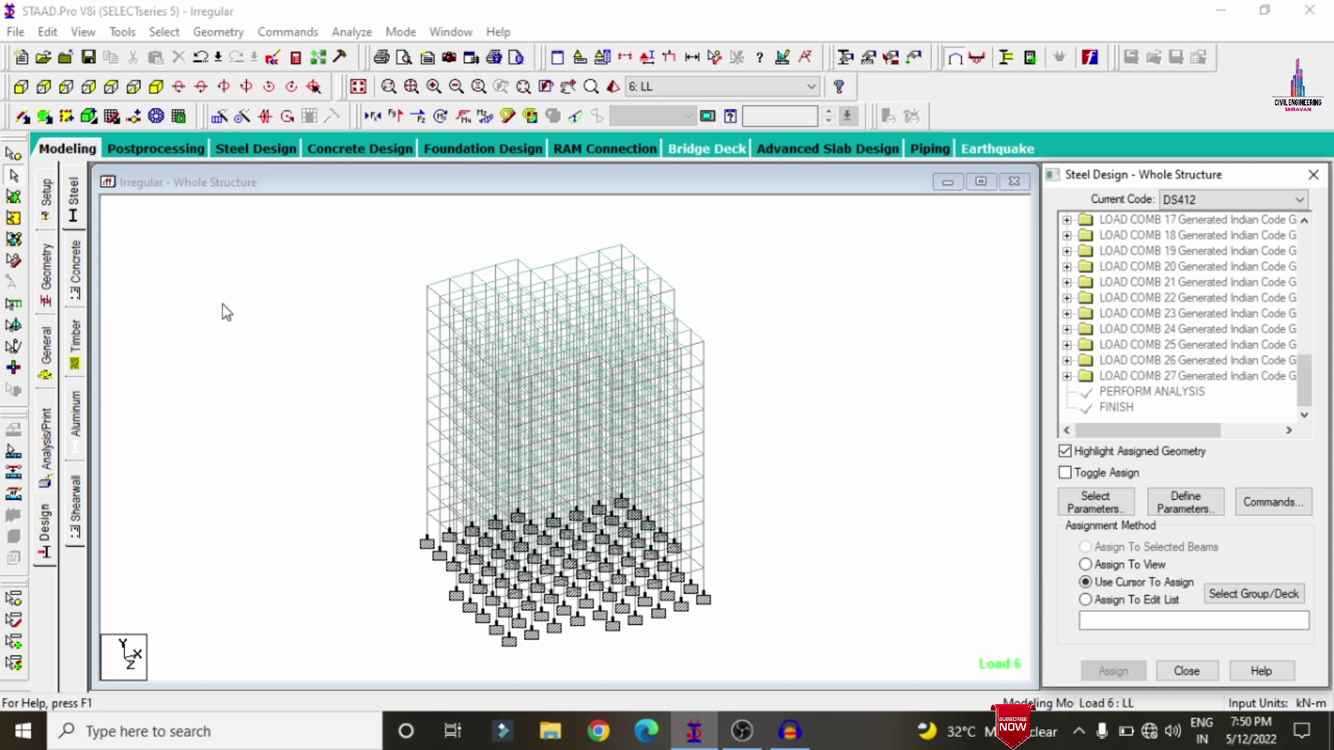
Switch to Concrete design and set IS456 as the current code
{"action": "left_click", "coordinate": [82, 275]}
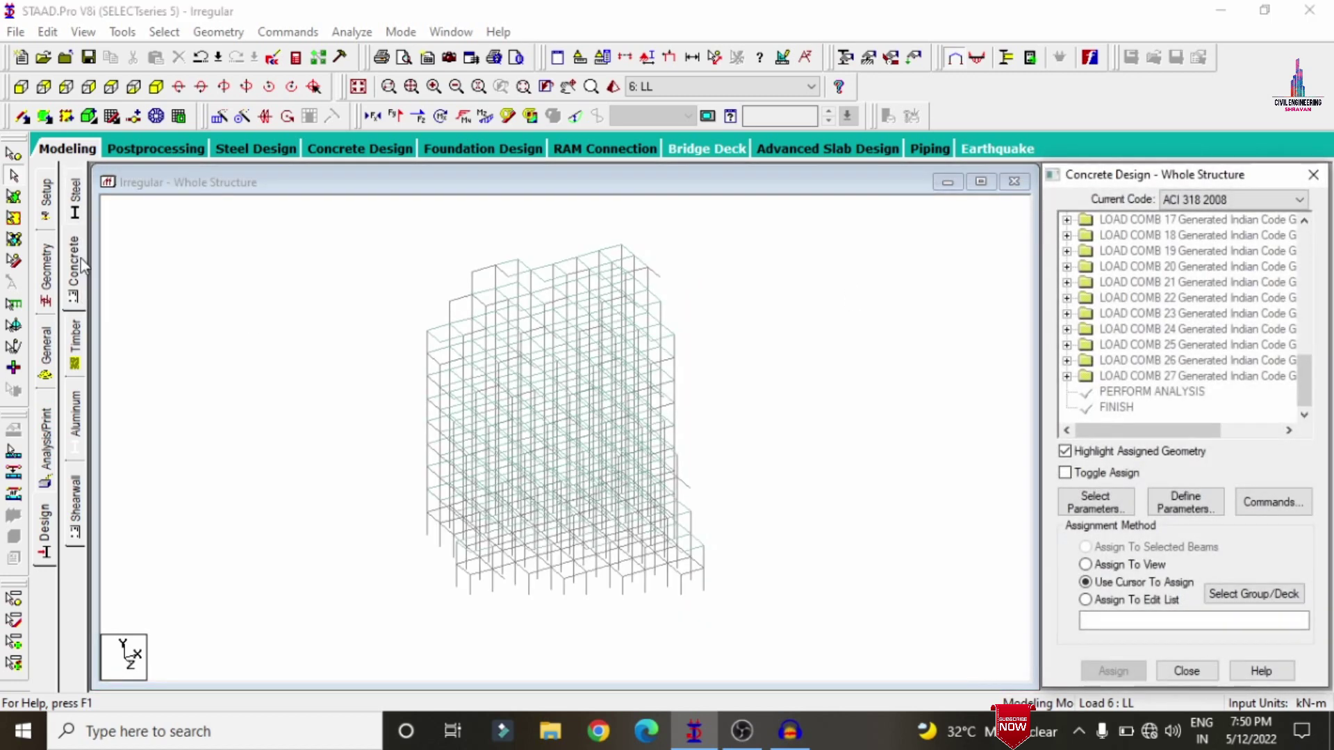
{"action": "left_click", "coordinate": [1202, 203]}
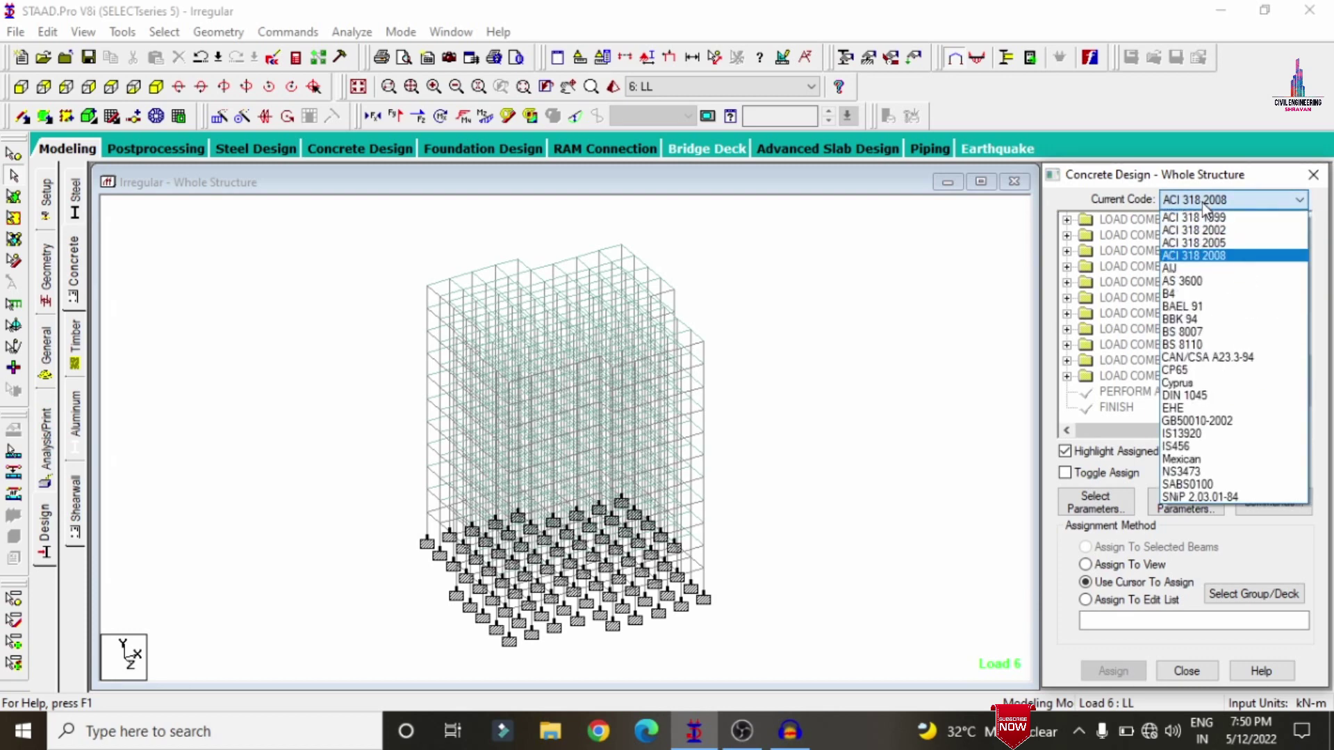
{"action": "key", "text": "i"}
{"action": "key", "text": "Return"}
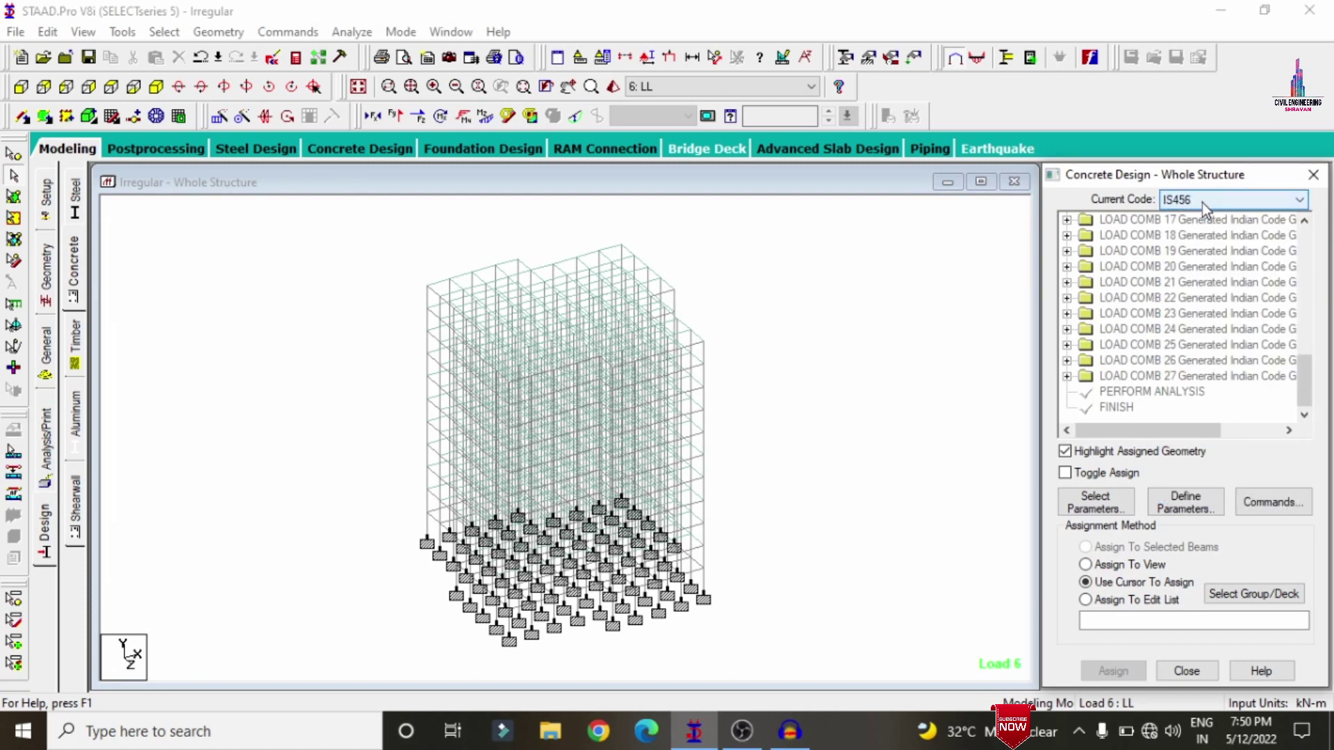
Reduce the chosen concrete parameters to Fc, Fymain, Fysec, Maxmain, Maxsec, Md1 and Md2
{"action": "left_click", "coordinate": [1084, 505]}
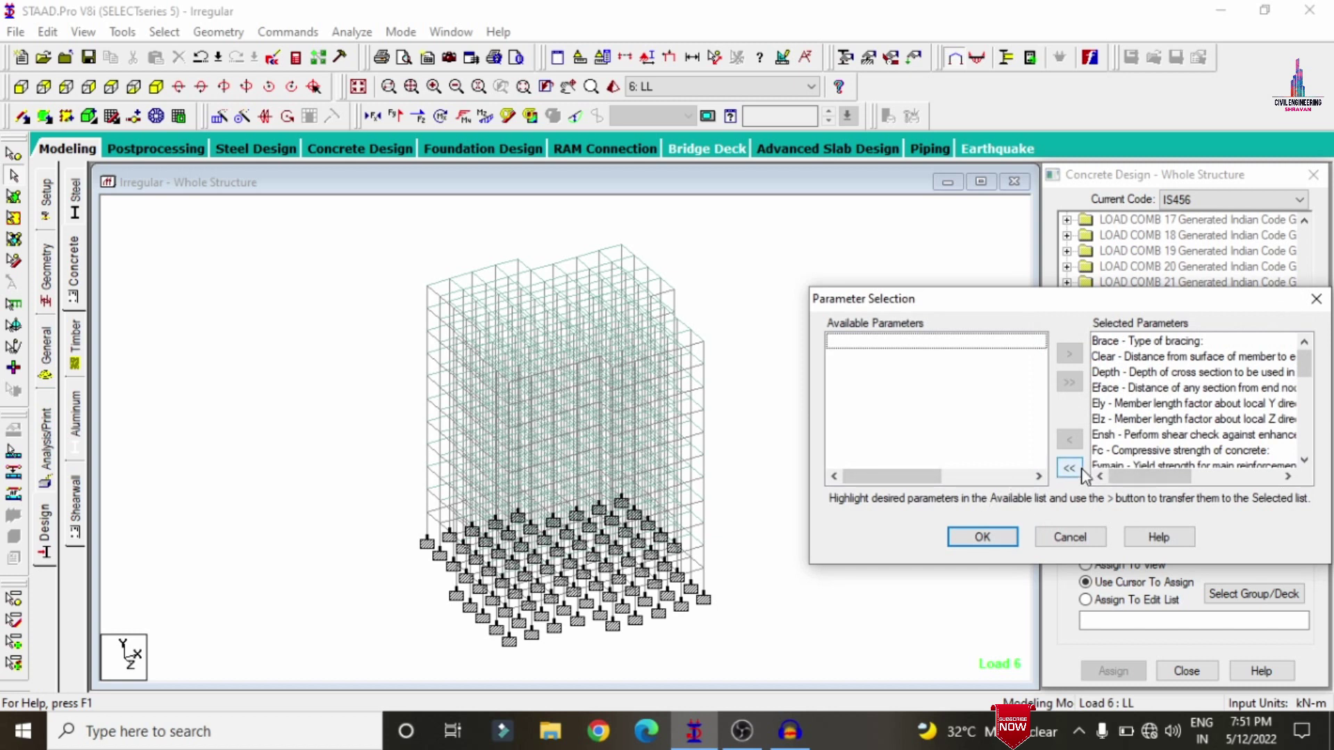
{"action": "left_click", "coordinate": [1080, 470]}
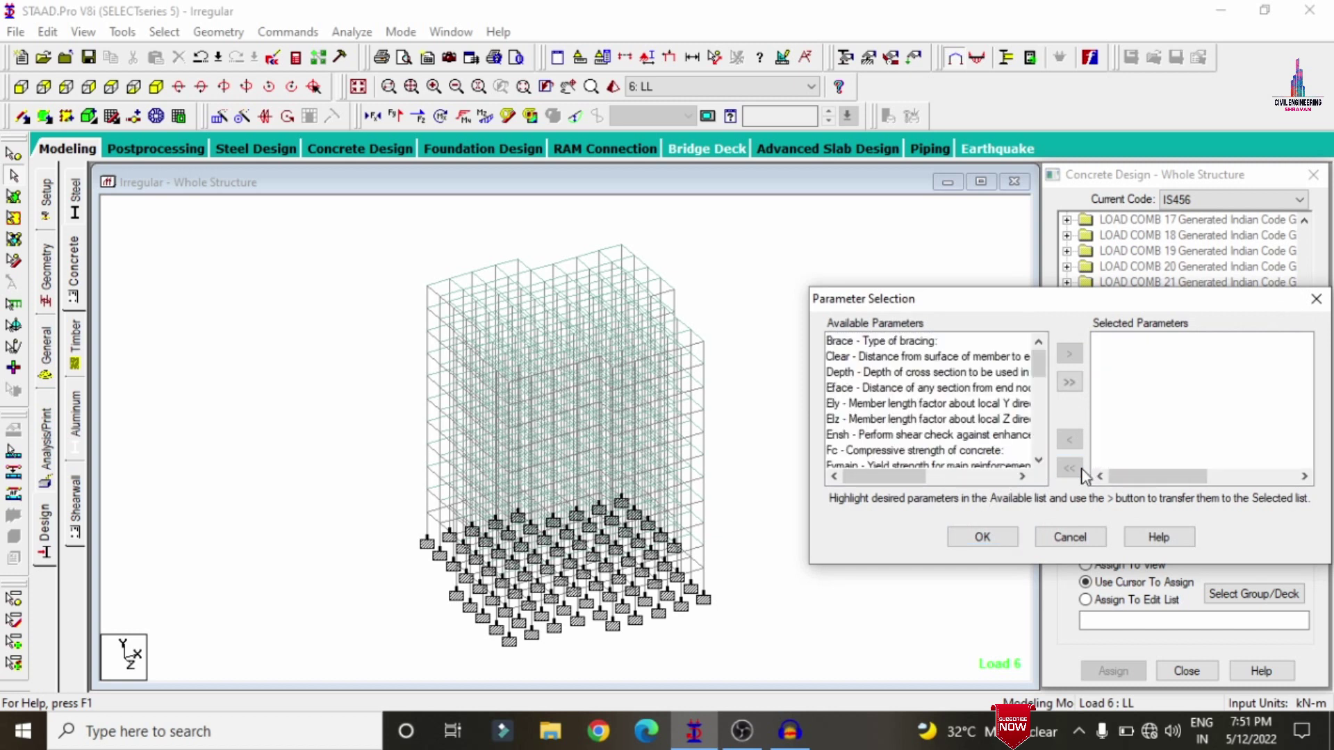
{"action": "double_click", "coordinate": [950, 453]}
{"action": "double_click", "coordinate": [950, 453]}
{"action": "double_click", "coordinate": [951, 453]}
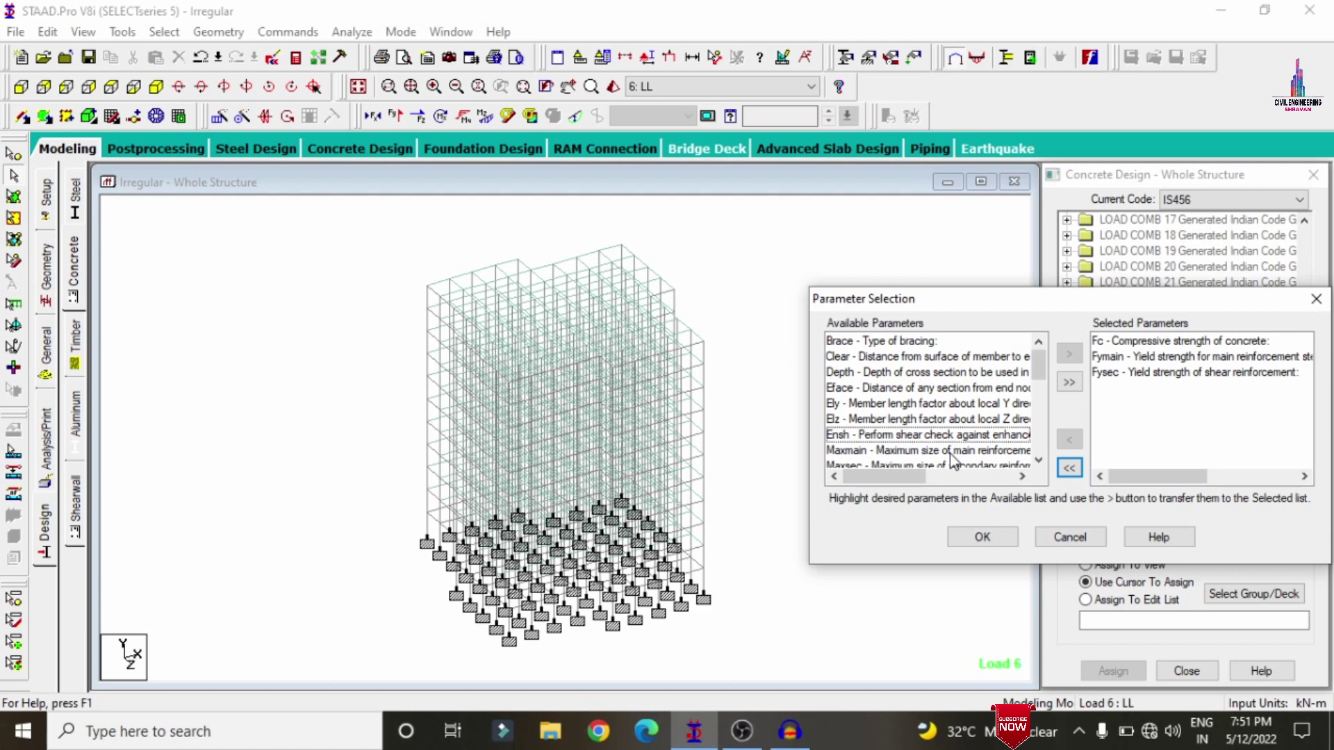
{"action": "double_click", "coordinate": [949, 453]}
{"action": "double_click", "coordinate": [949, 453]}
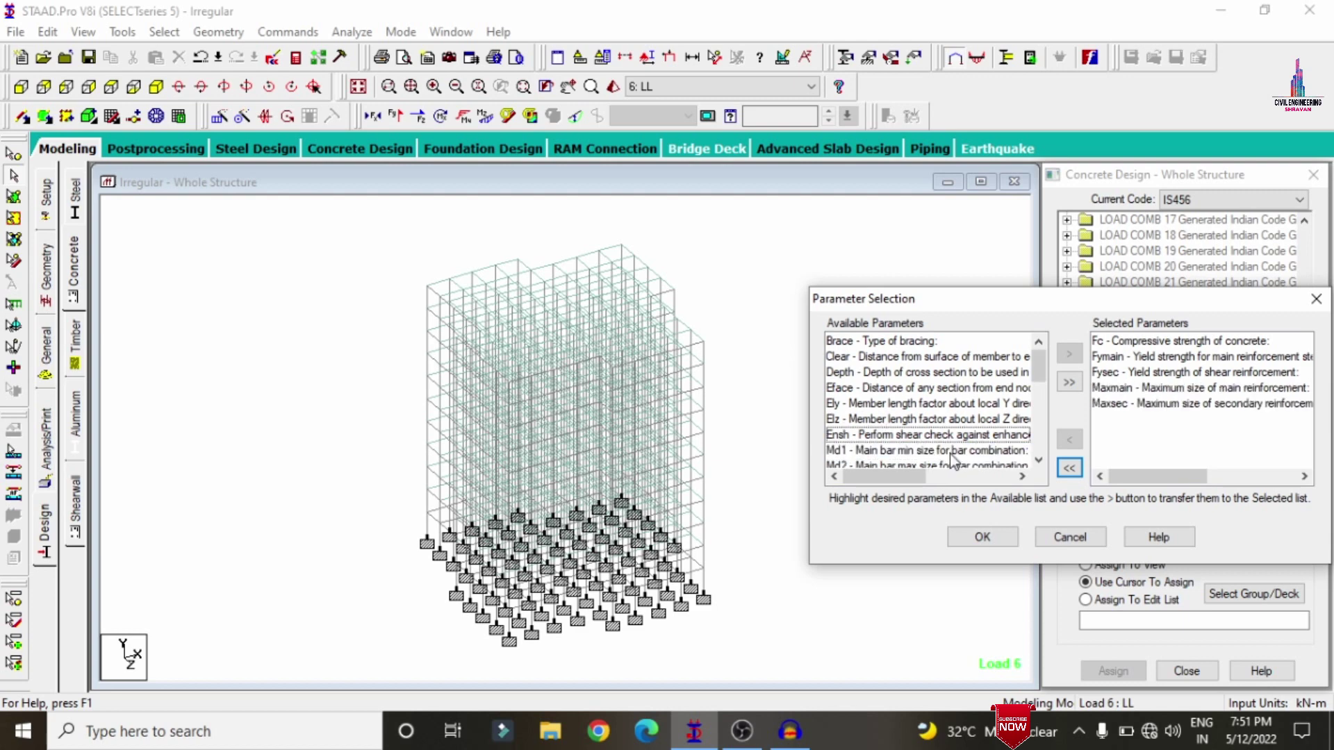
{"action": "double_click", "coordinate": [949, 453]}
{"action": "double_click", "coordinate": [949, 453]}
{"action": "left_click", "coordinate": [970, 539]}
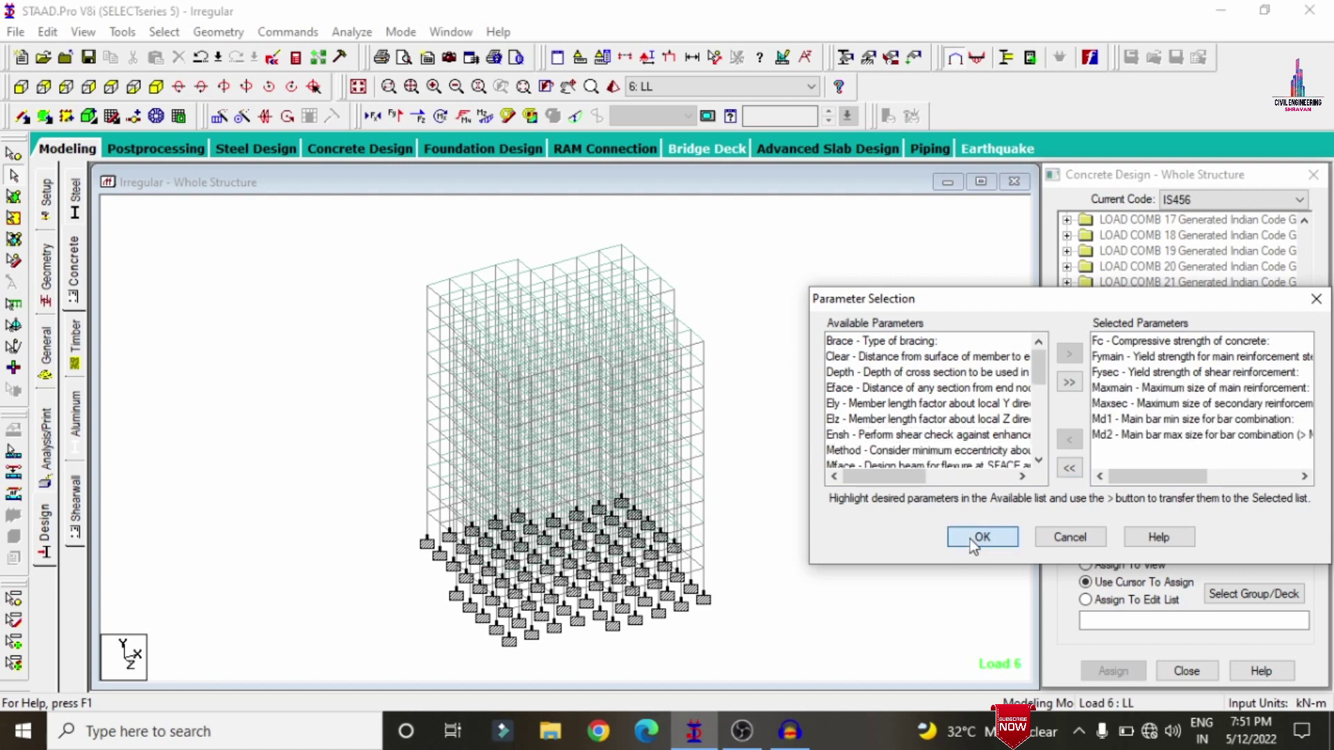
{"action": "left_click", "coordinate": [1170, 504]}
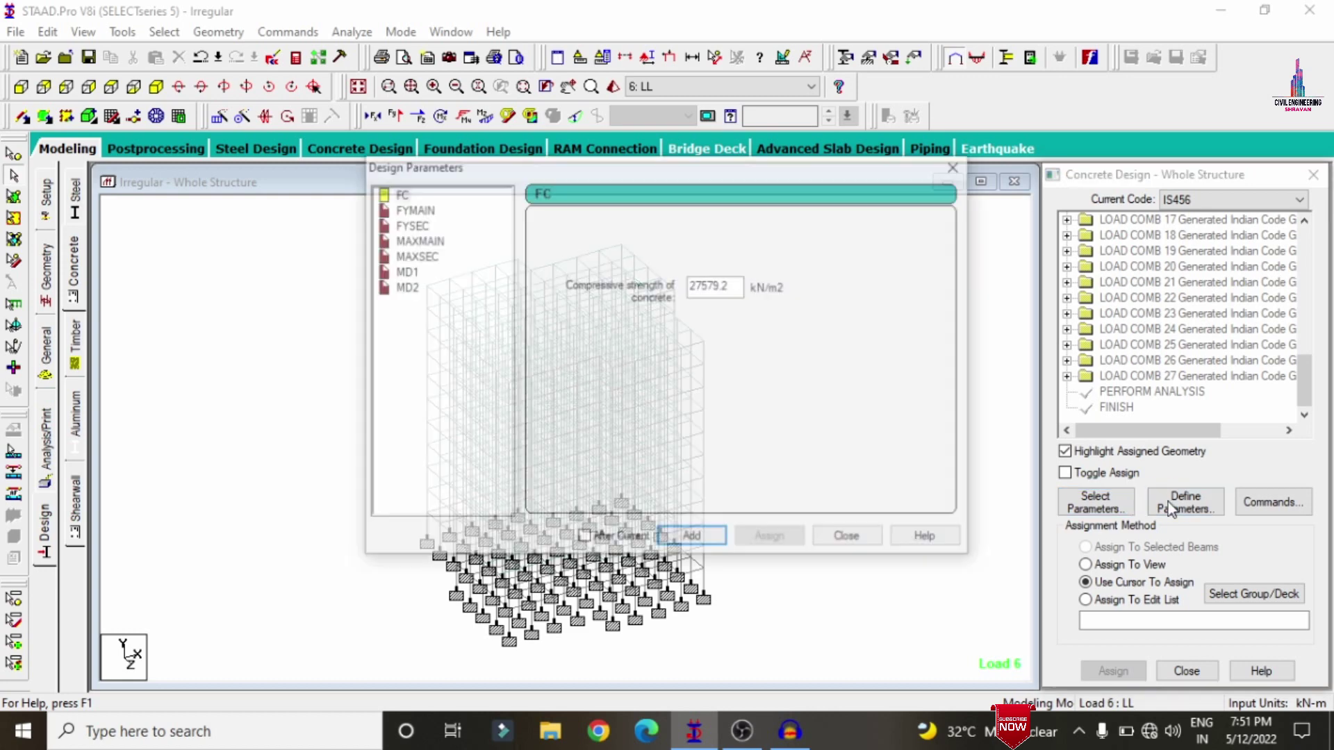
Set FC 30000 and FYMAIN and FYSEC 500000 kN/m2 as design parameters
{"action": "left_click_drag", "start_coordinate": [738, 286], "coordinate": [654, 284]}
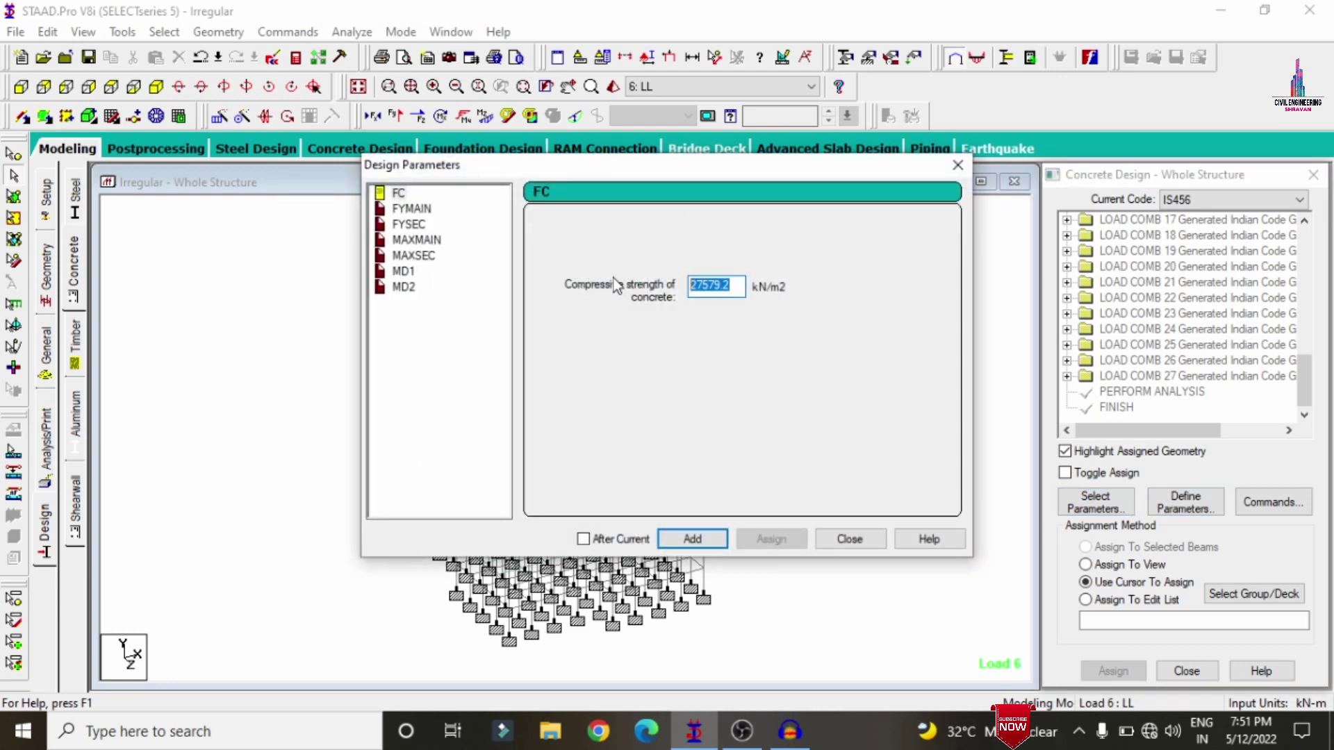
{"action": "type", "text": "30000"}
{"action": "left_click", "coordinate": [406, 208]}
{"action": "left_click_drag", "start_coordinate": [741, 285], "coordinate": [503, 286]}
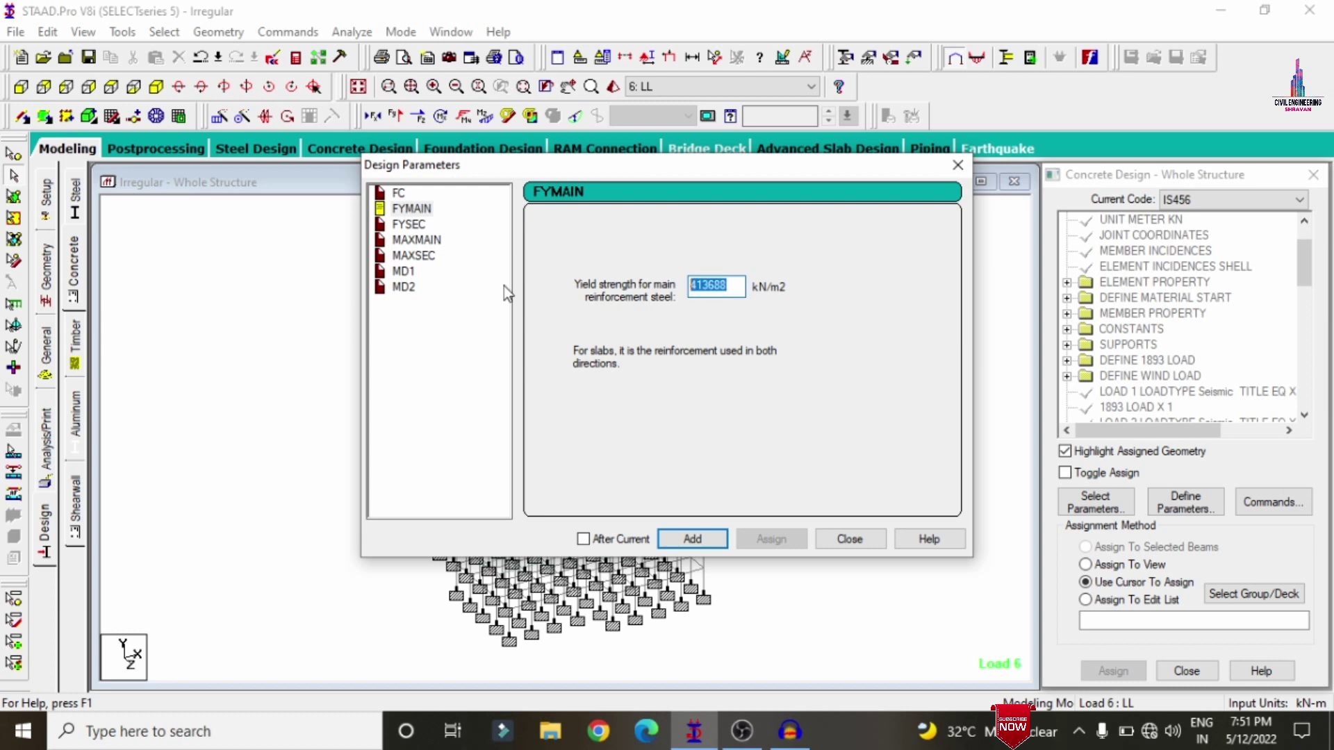
{"action": "type", "text": "500000"}
{"action": "left_click", "coordinate": [409, 225]}
{"action": "left_click_drag", "start_coordinate": [732, 280], "coordinate": [509, 276]}
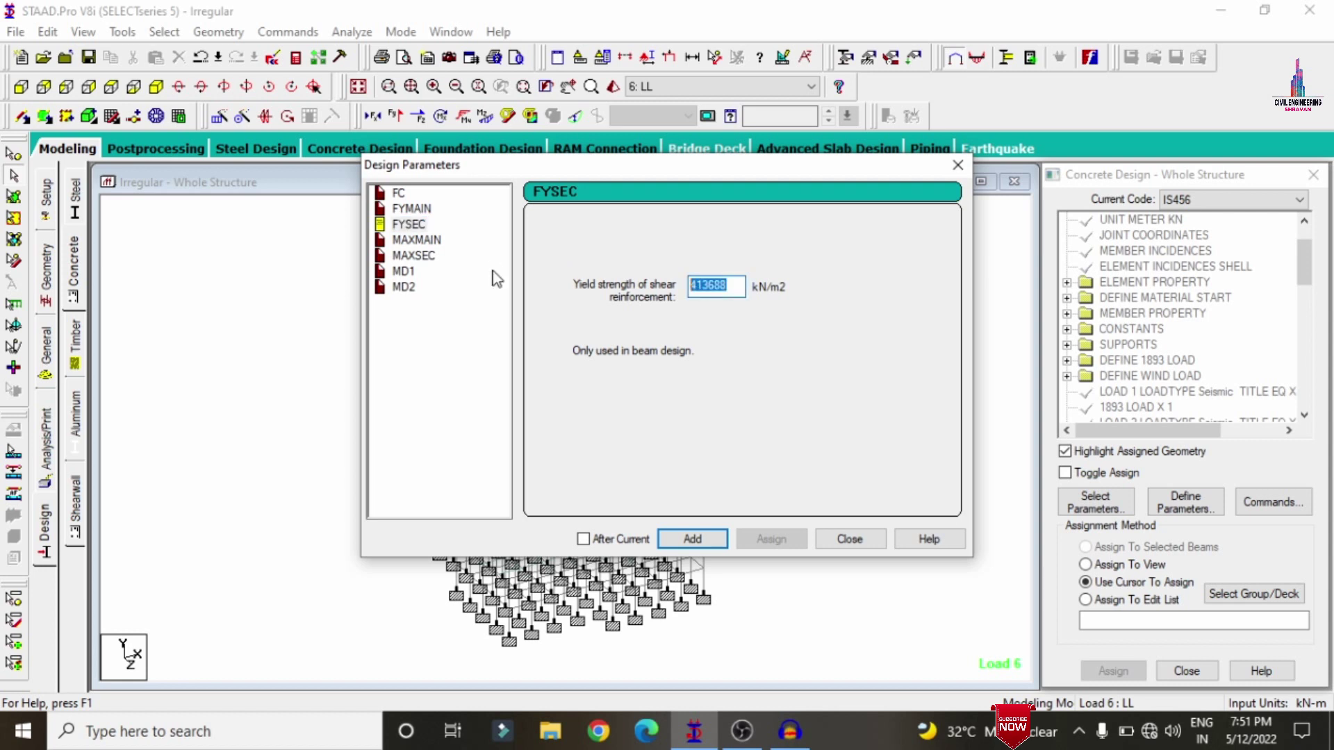
{"action": "type", "text": "500000"}
{"action": "left_click", "coordinate": [692, 539]}
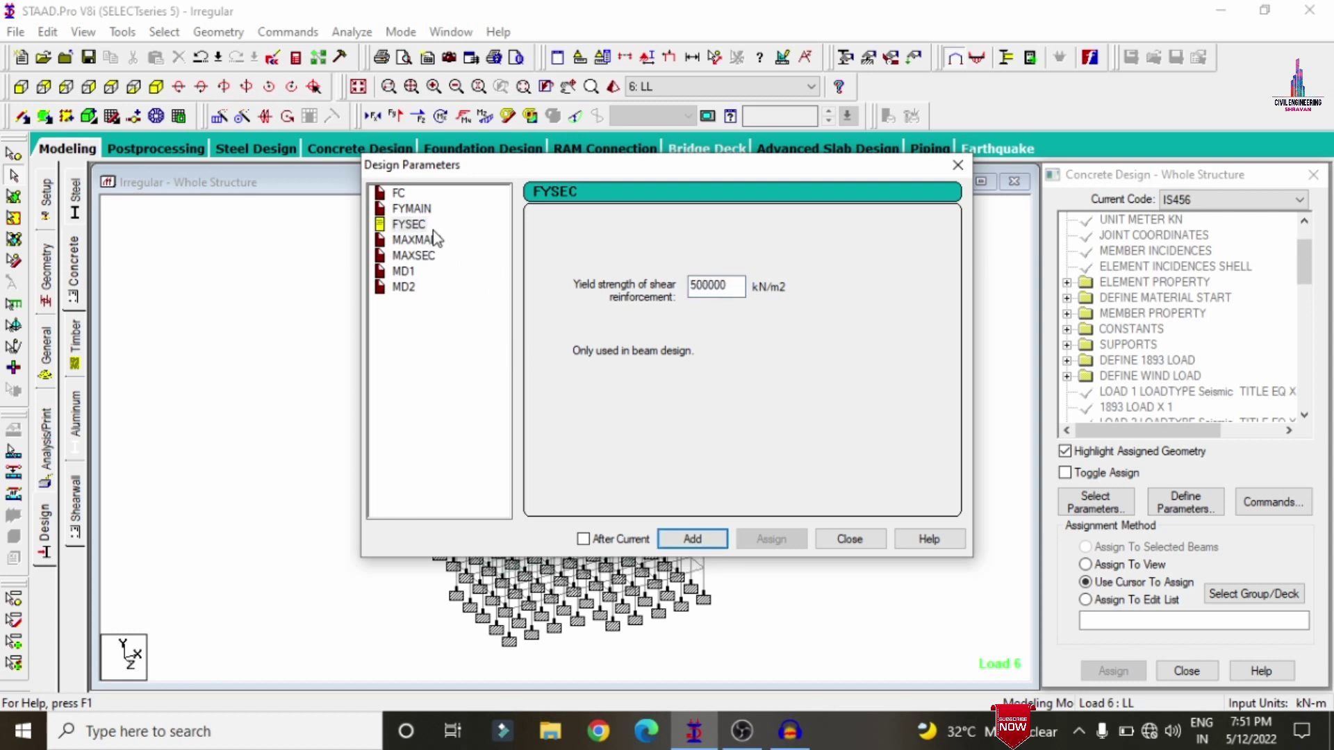
Add bar sizes MAXMAIN 16 mm and MAXSEC, MD1, MD2 12 mm, then close the dialog
{"action": "left_click", "coordinate": [435, 239]}
{"action": "left_click", "coordinate": [549, 308]}
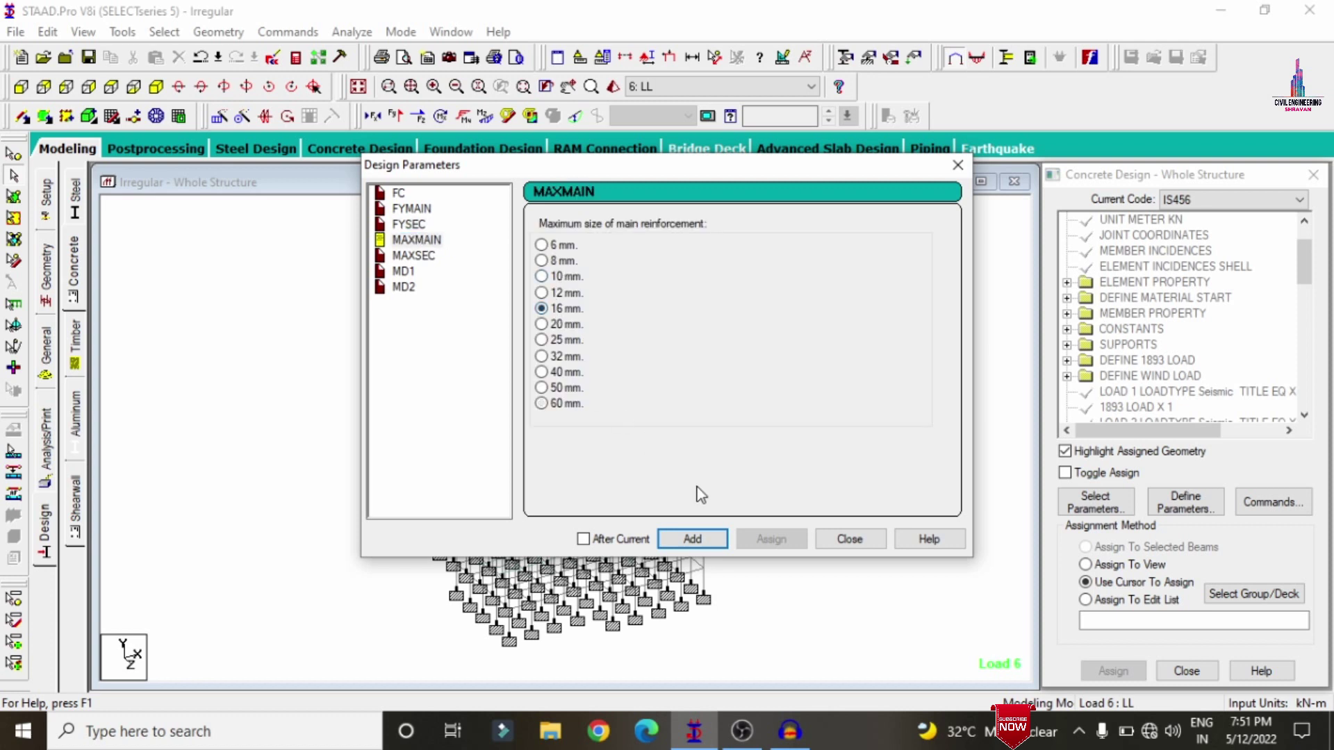
{"action": "left_click", "coordinate": [692, 540]}
{"action": "left_click", "coordinate": [412, 257]}
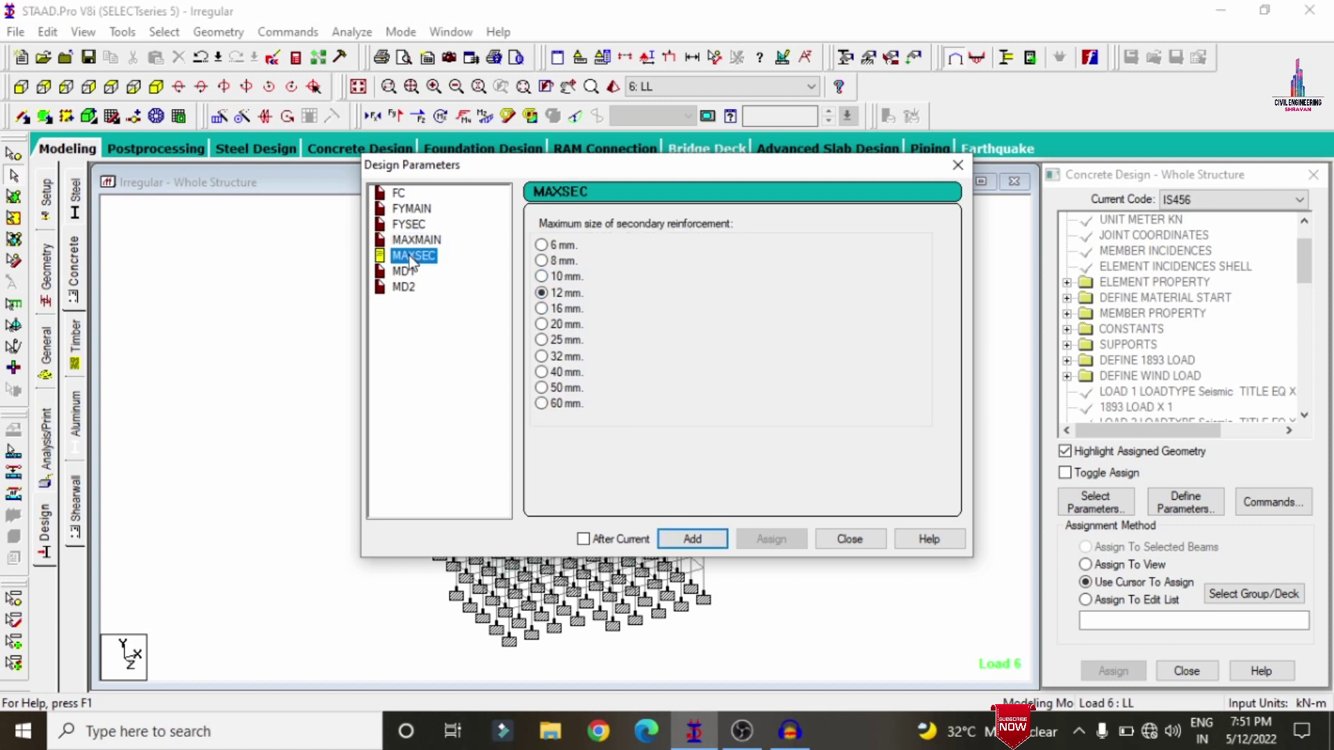
{"action": "left_click", "coordinate": [691, 539]}
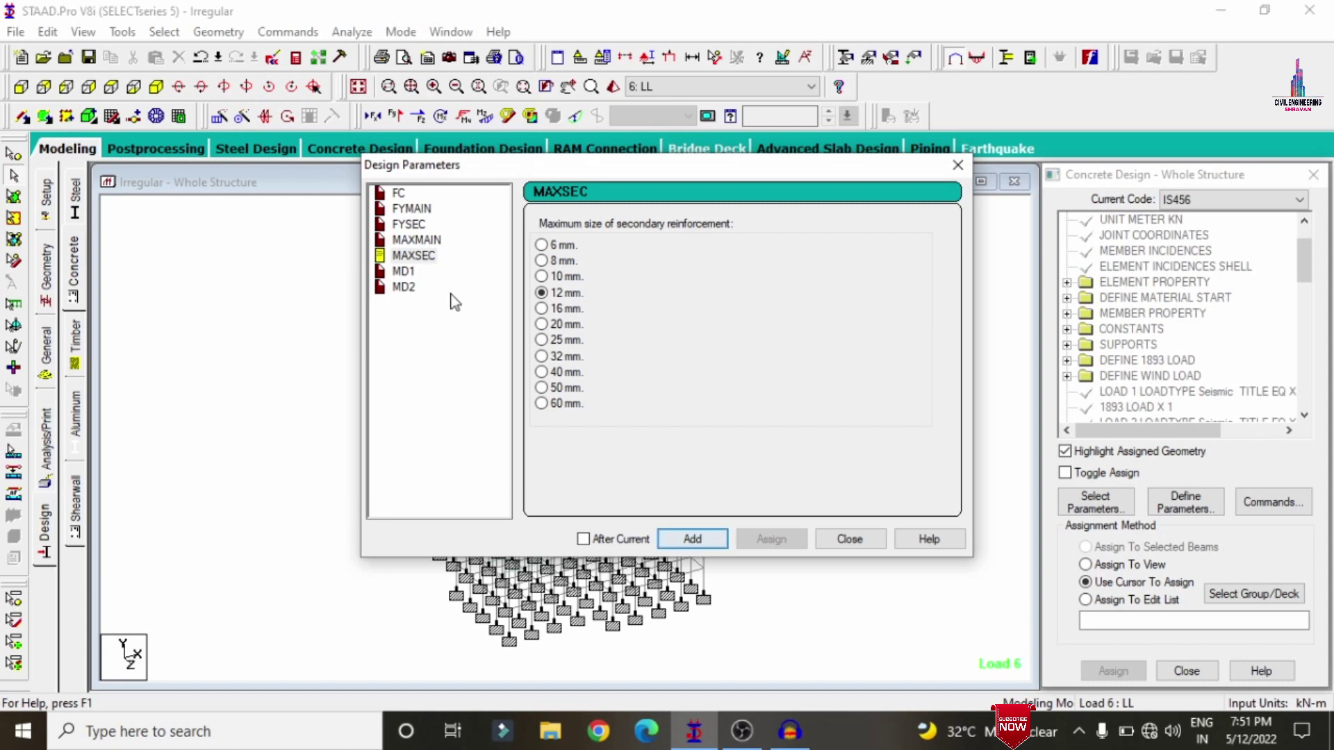
{"action": "left_click", "coordinate": [405, 272]}
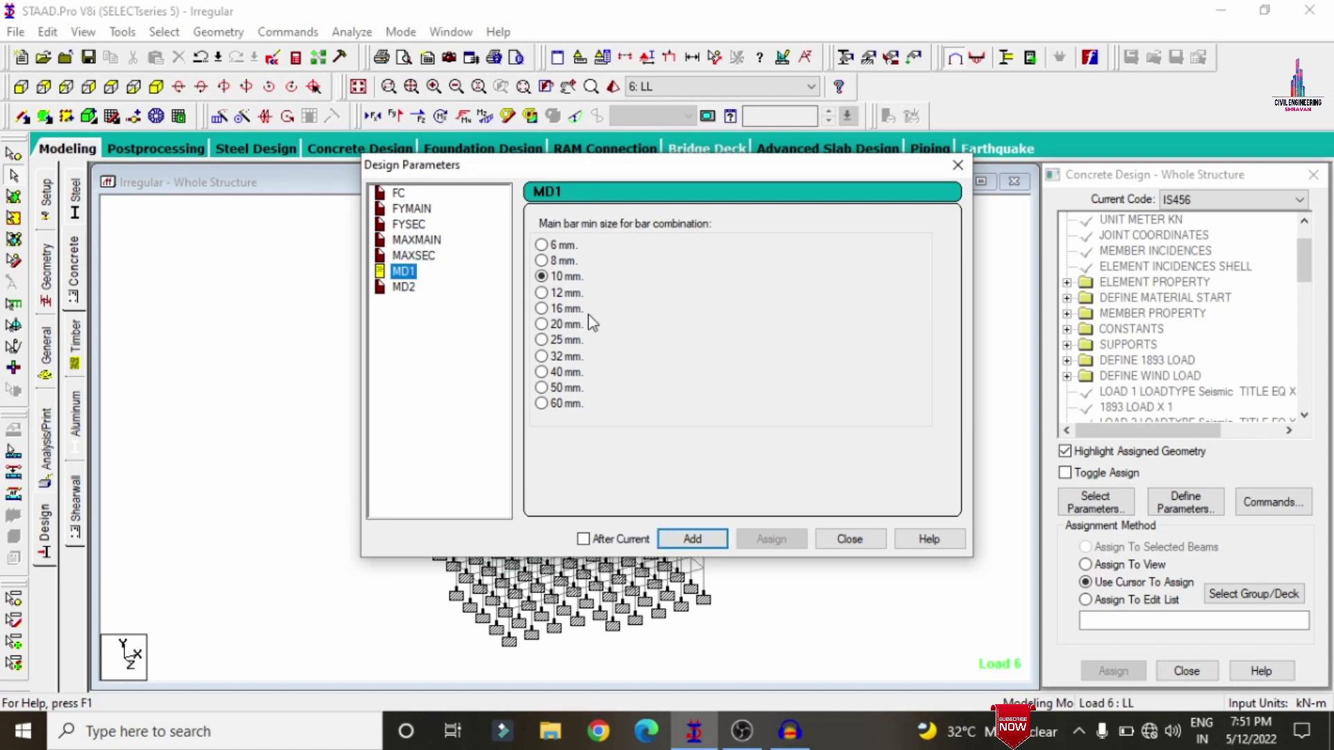
{"action": "left_click", "coordinate": [557, 295]}
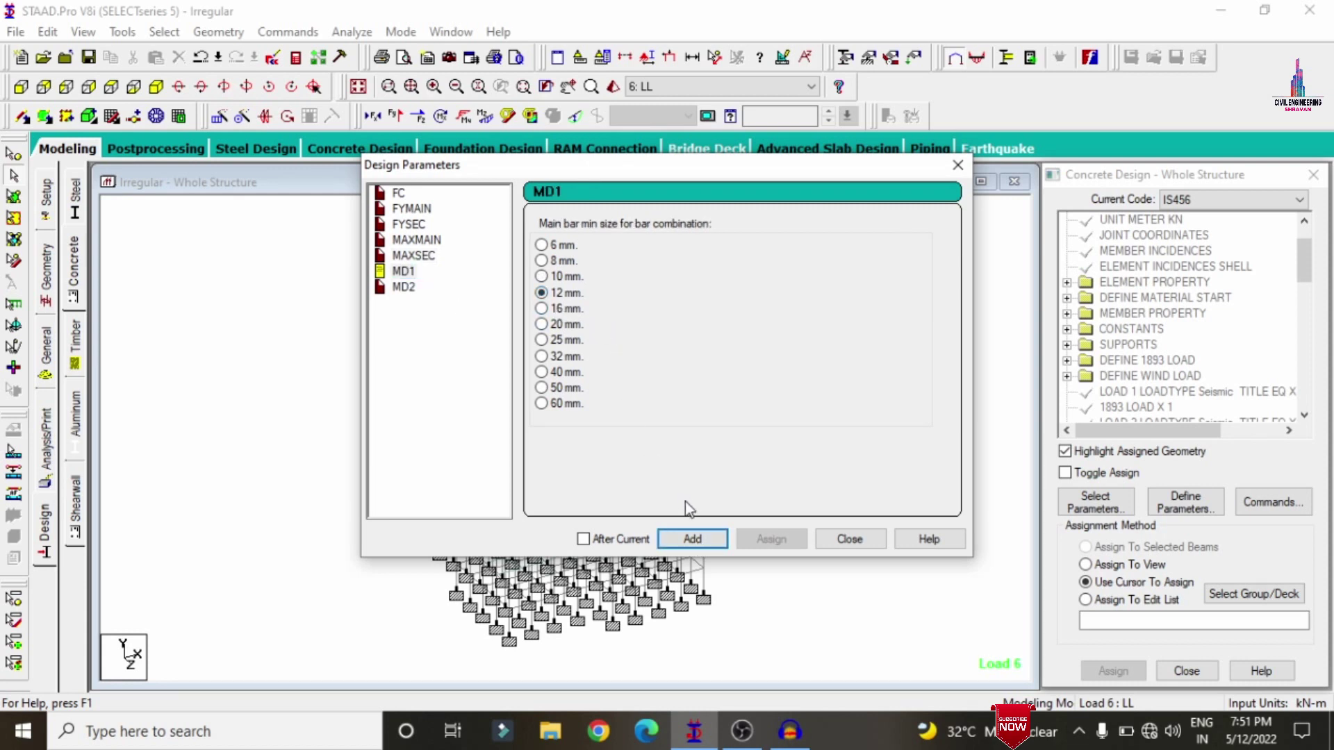
{"action": "left_click", "coordinate": [407, 287]}
{"action": "left_click", "coordinate": [694, 540]}
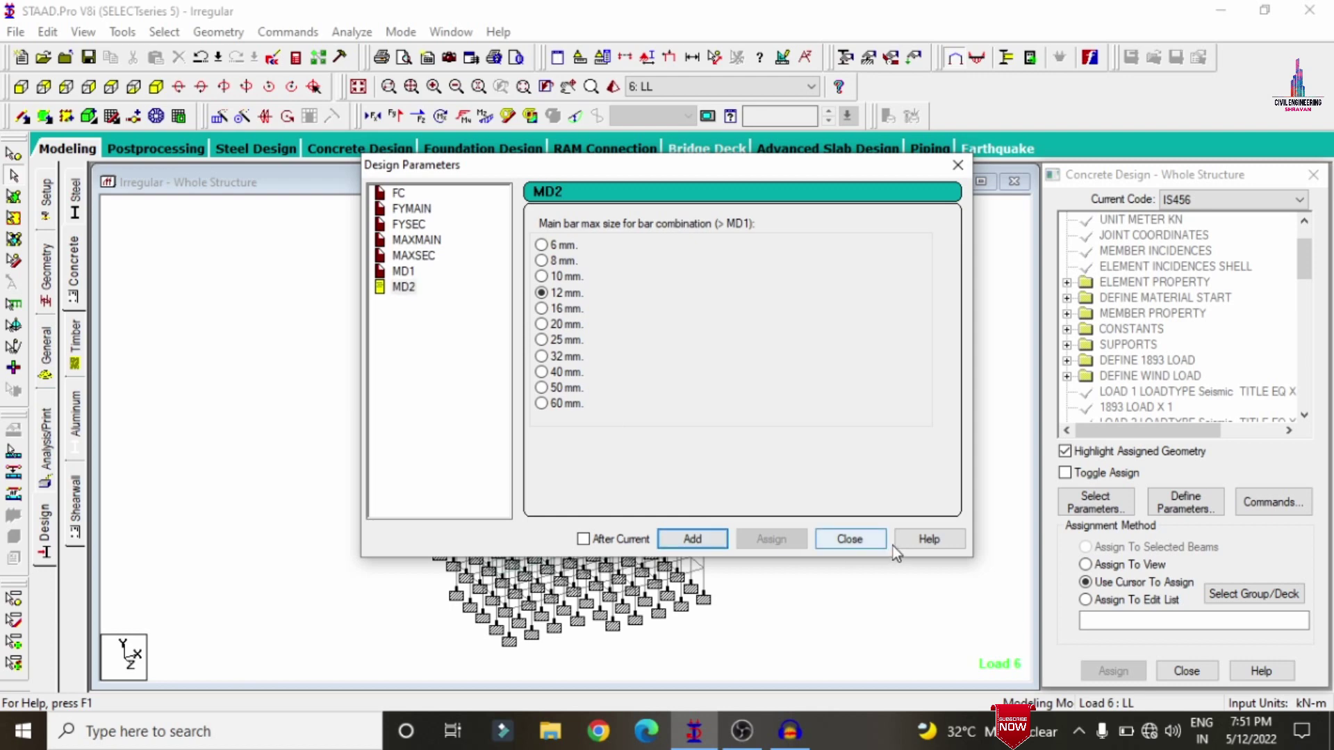
{"action": "left_click", "coordinate": [849, 539]}
Add the DESIGN BEAM, DESIGN COLUMN, DESIGN SLAB/ELEMENT and TAKE OFF commands
{"action": "left_click", "coordinate": [1271, 506]}
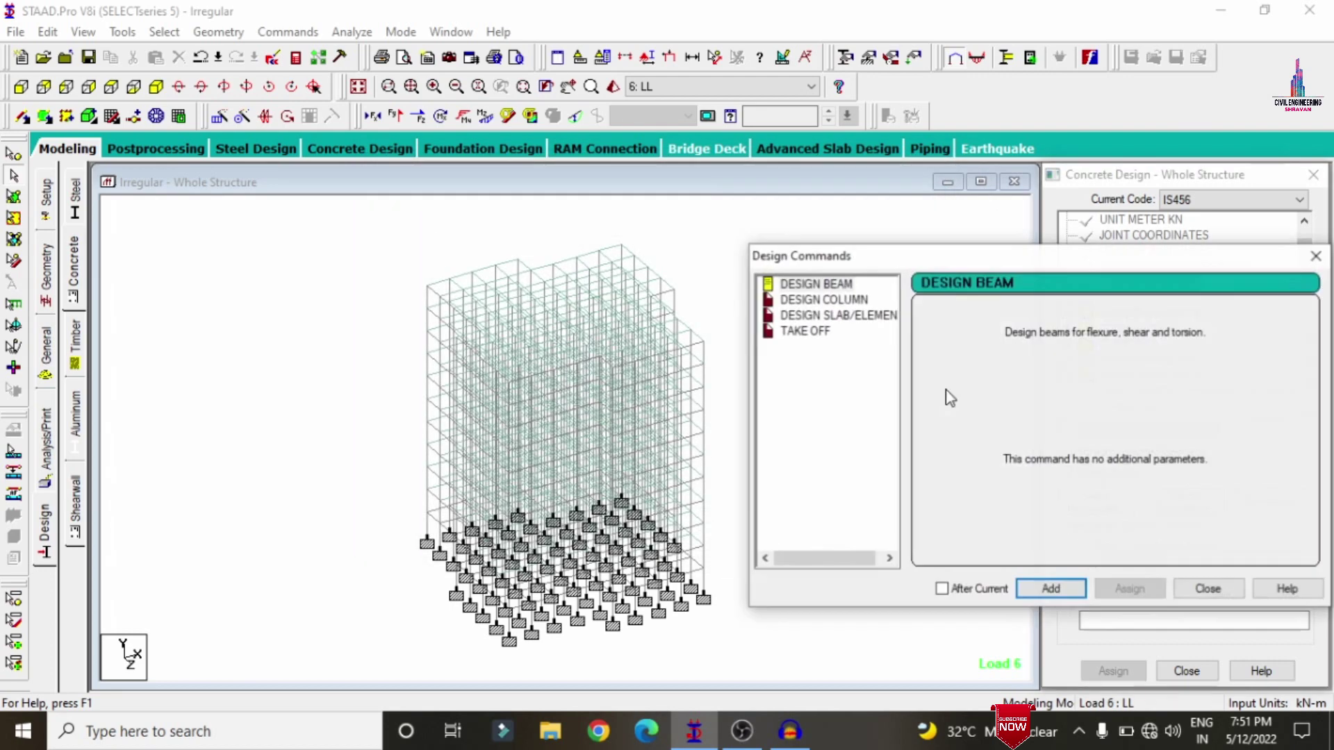
{"action": "left_click", "coordinate": [825, 286]}
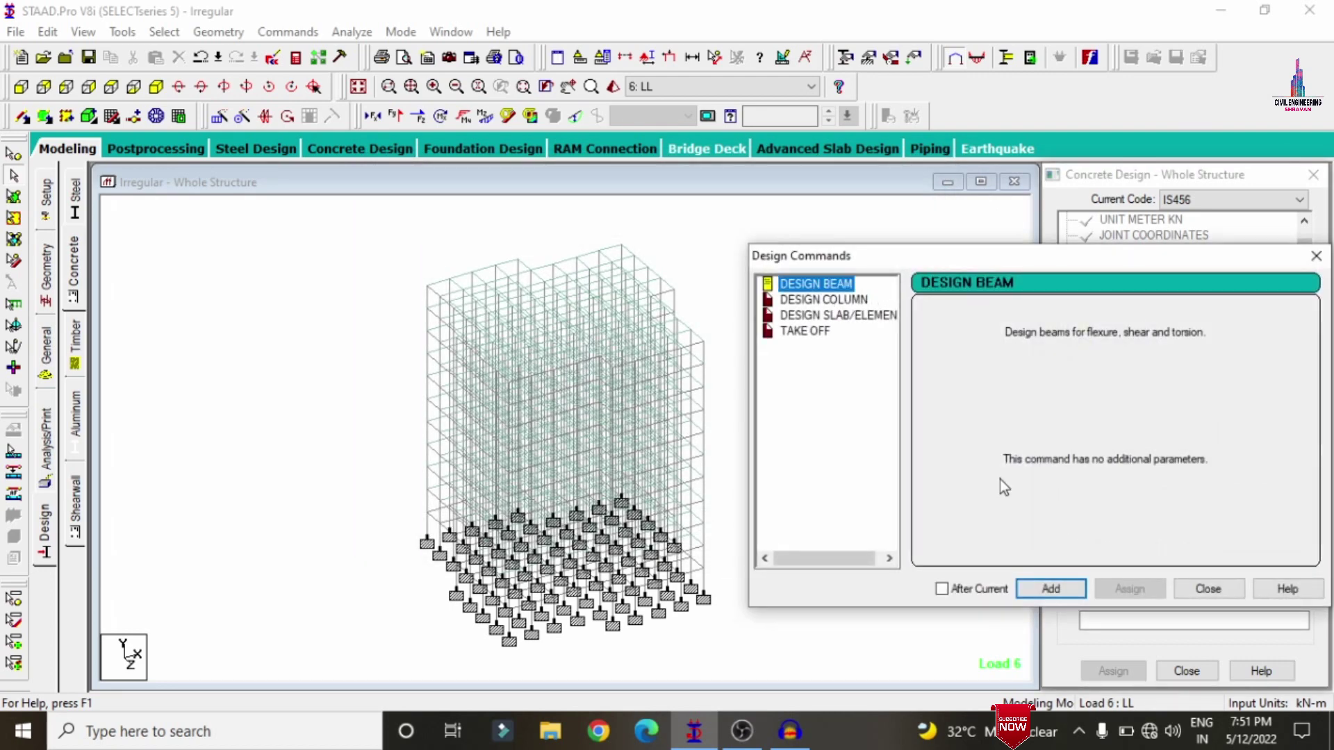
{"action": "left_click", "coordinate": [1050, 588]}
{"action": "left_click", "coordinate": [823, 300]}
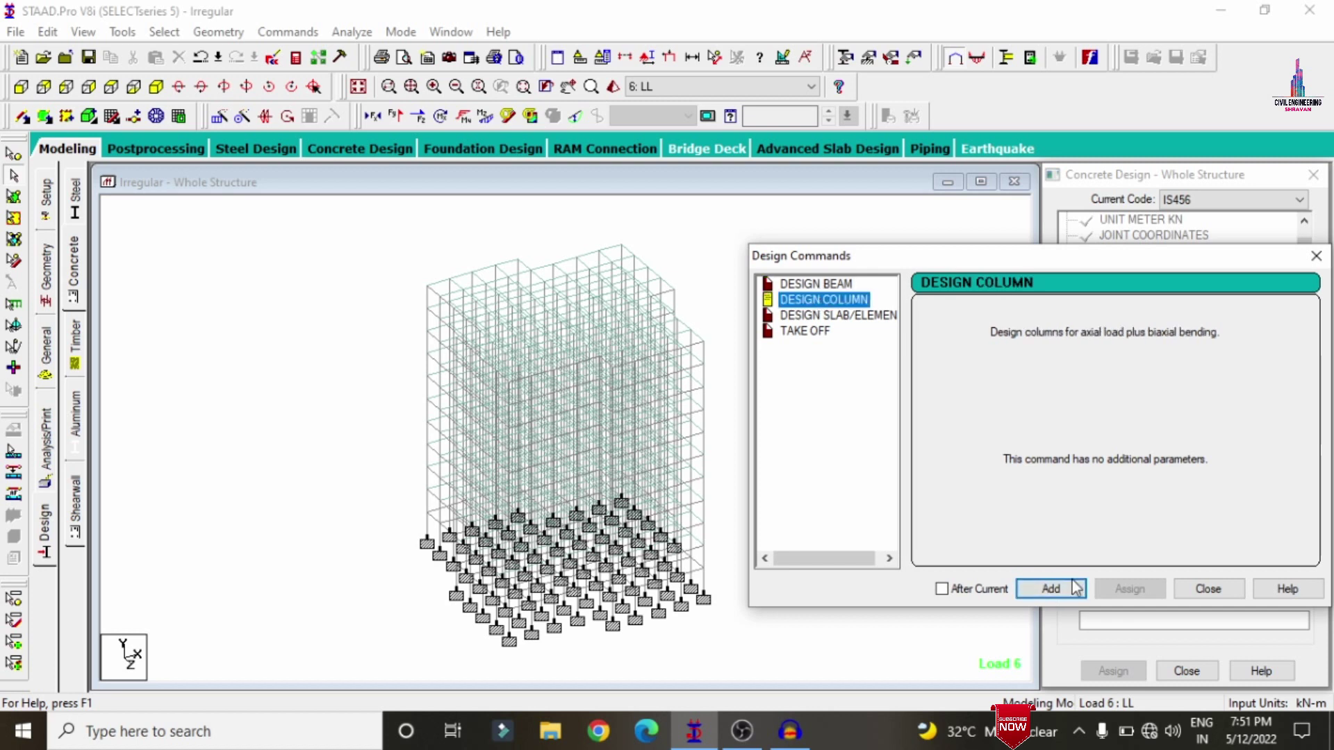
{"action": "left_click", "coordinate": [1070, 591]}
{"action": "left_click", "coordinate": [853, 315]}
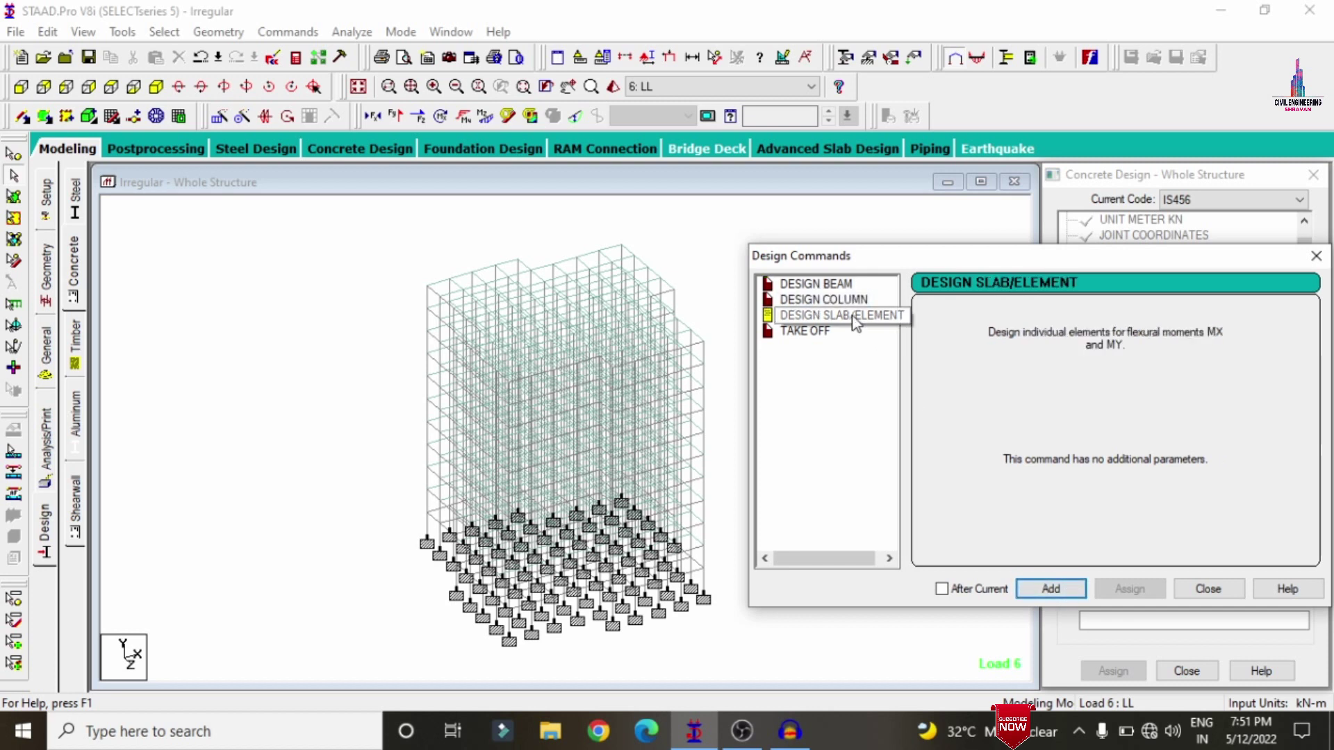
{"action": "left_click", "coordinate": [1052, 592]}
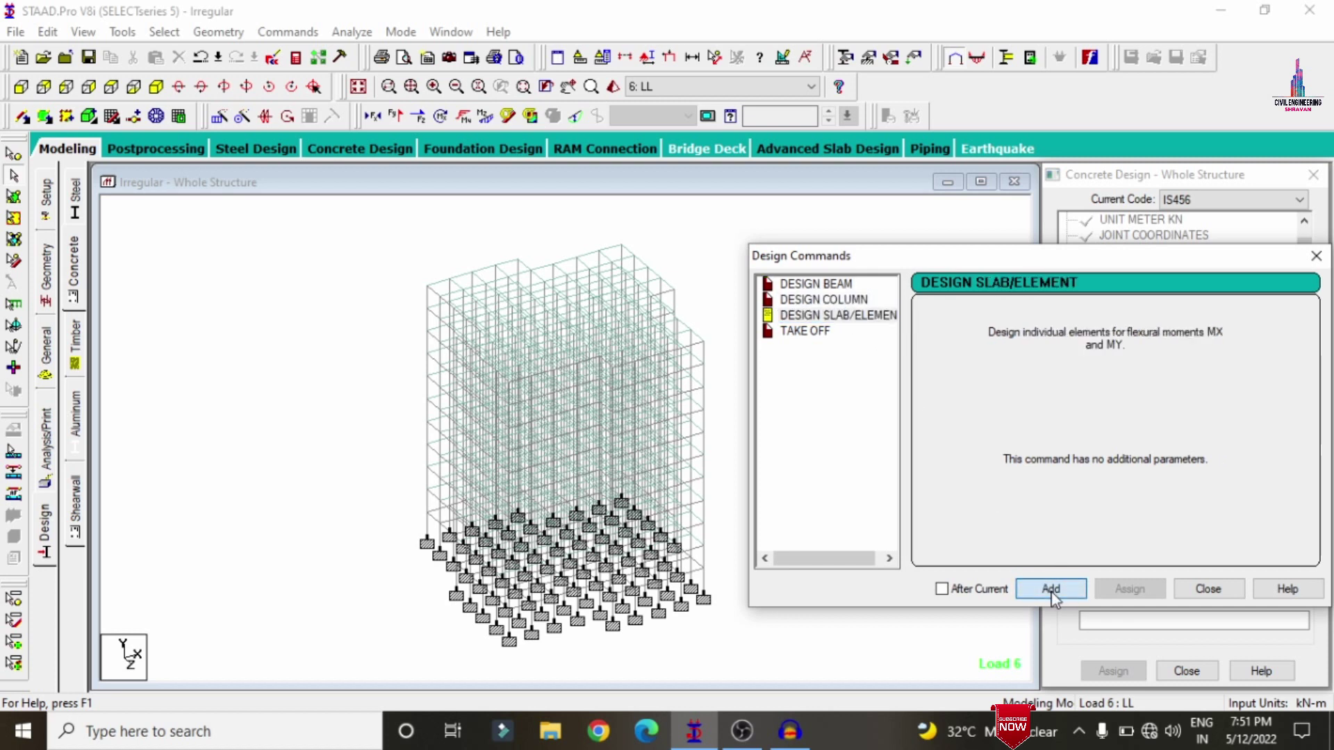
{"action": "left_click", "coordinate": [808, 333]}
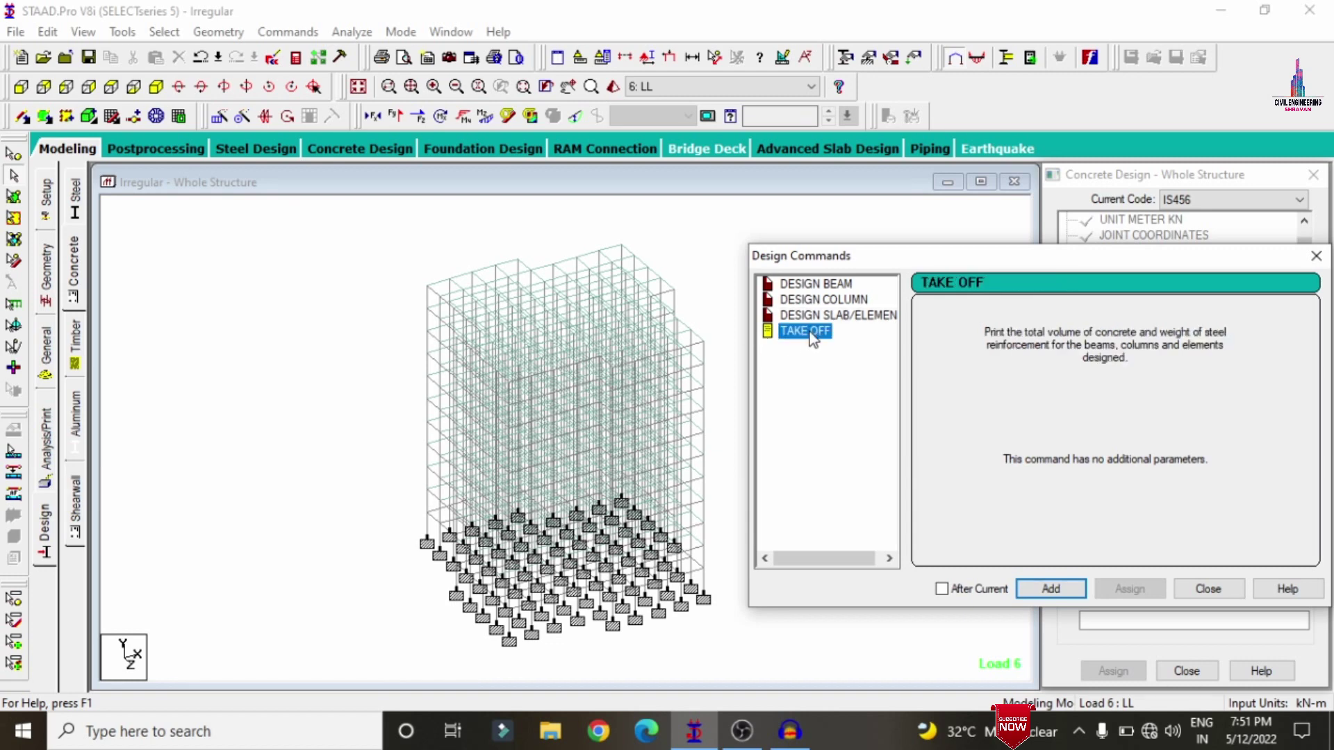
{"action": "left_click", "coordinate": [1051, 589]}
{"action": "left_click", "coordinate": [1208, 588]}
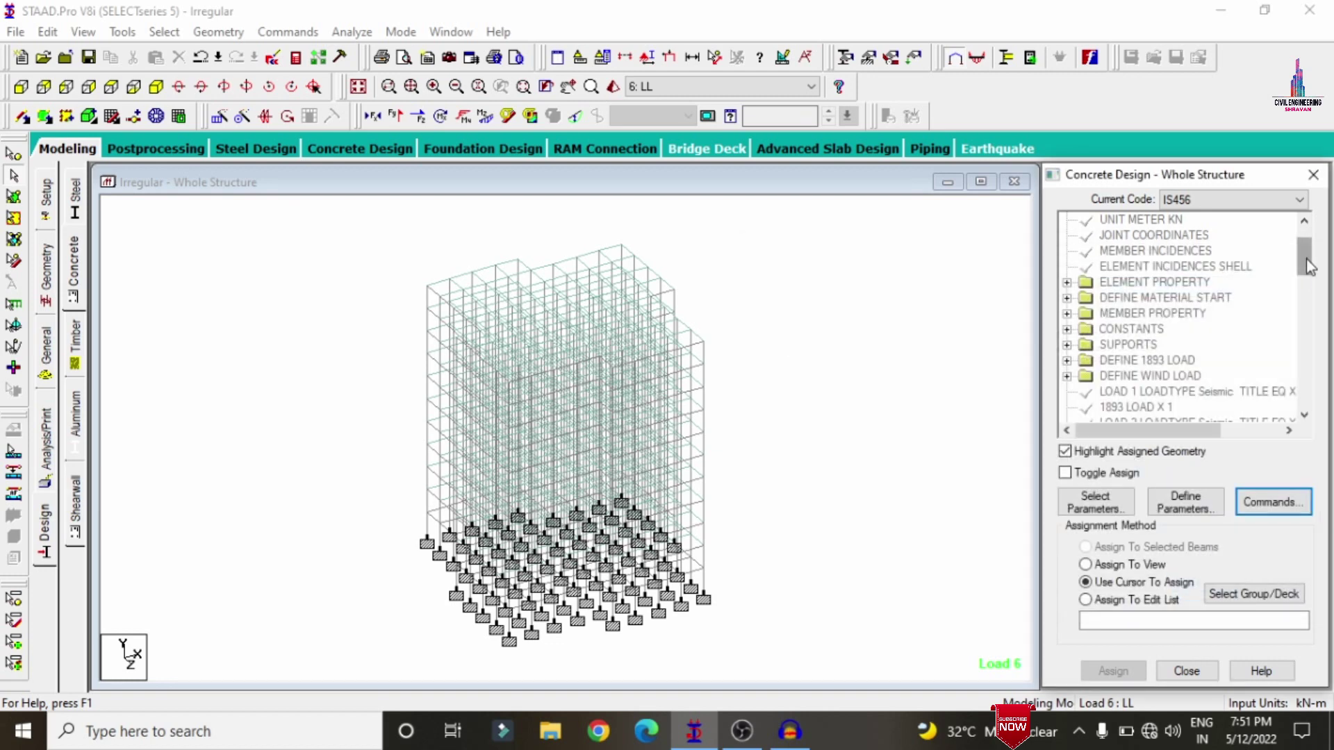
Assign FC 30000, FYMAIN 500000 and FYSEC 500000 to everything in view
{"action": "left_click_drag", "start_coordinate": [1309, 273], "coordinate": [1309, 386]}
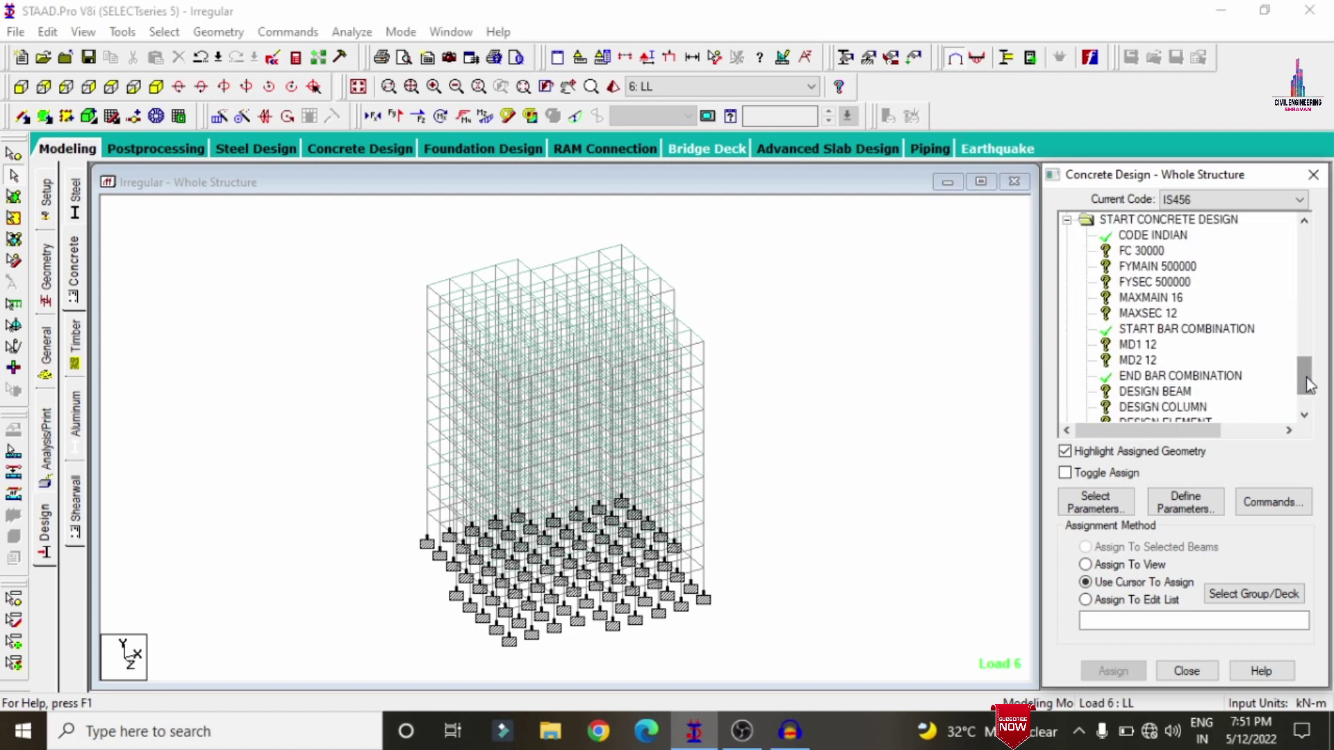
{"action": "left_click", "coordinate": [1143, 252]}
{"action": "left_click", "coordinate": [1108, 566]}
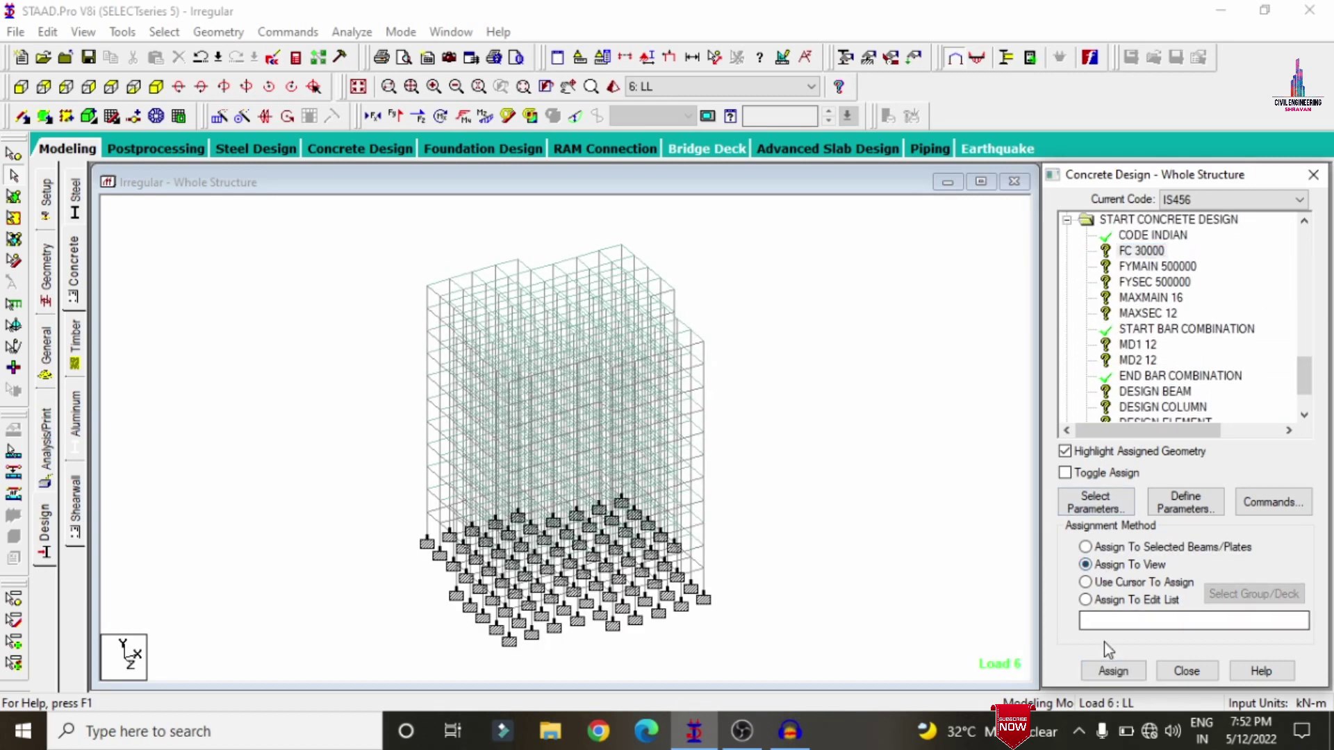
{"action": "left_click", "coordinate": [1104, 668]}
{"action": "key", "text": "Return"}
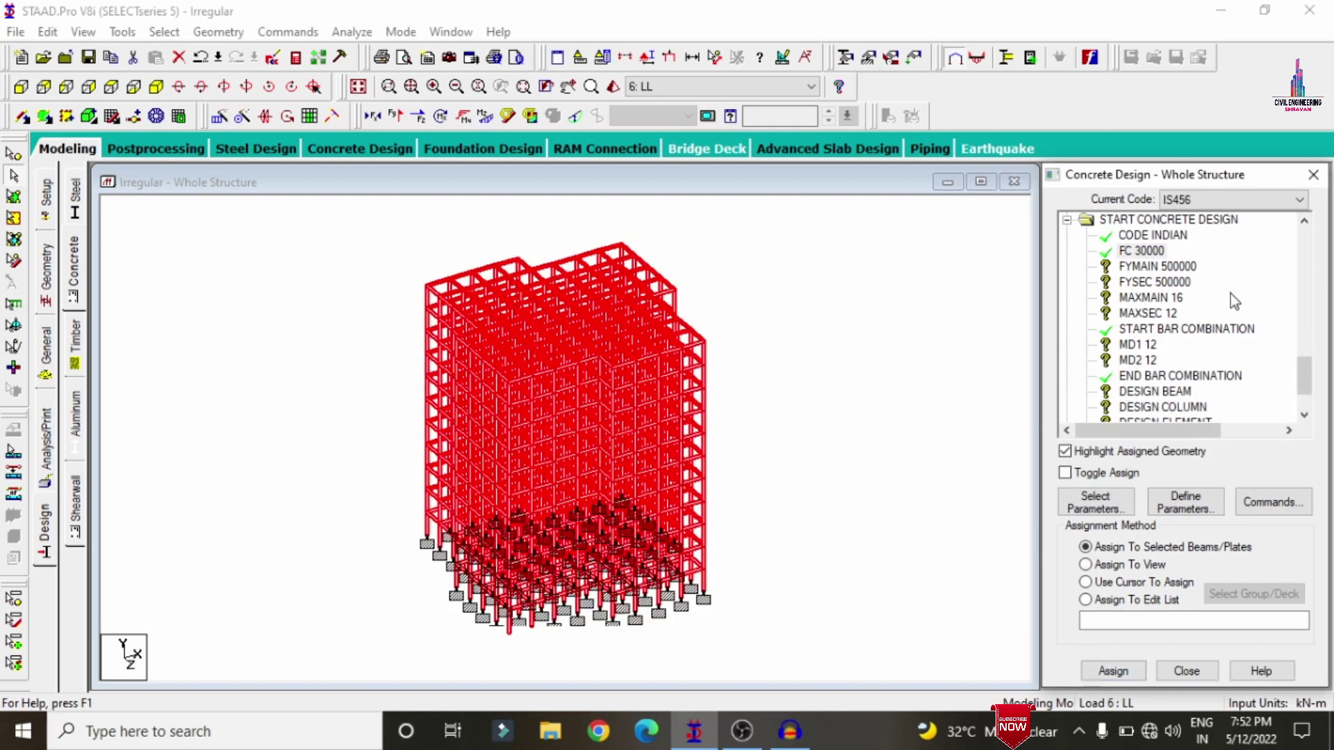
{"action": "left_click", "coordinate": [1176, 268]}
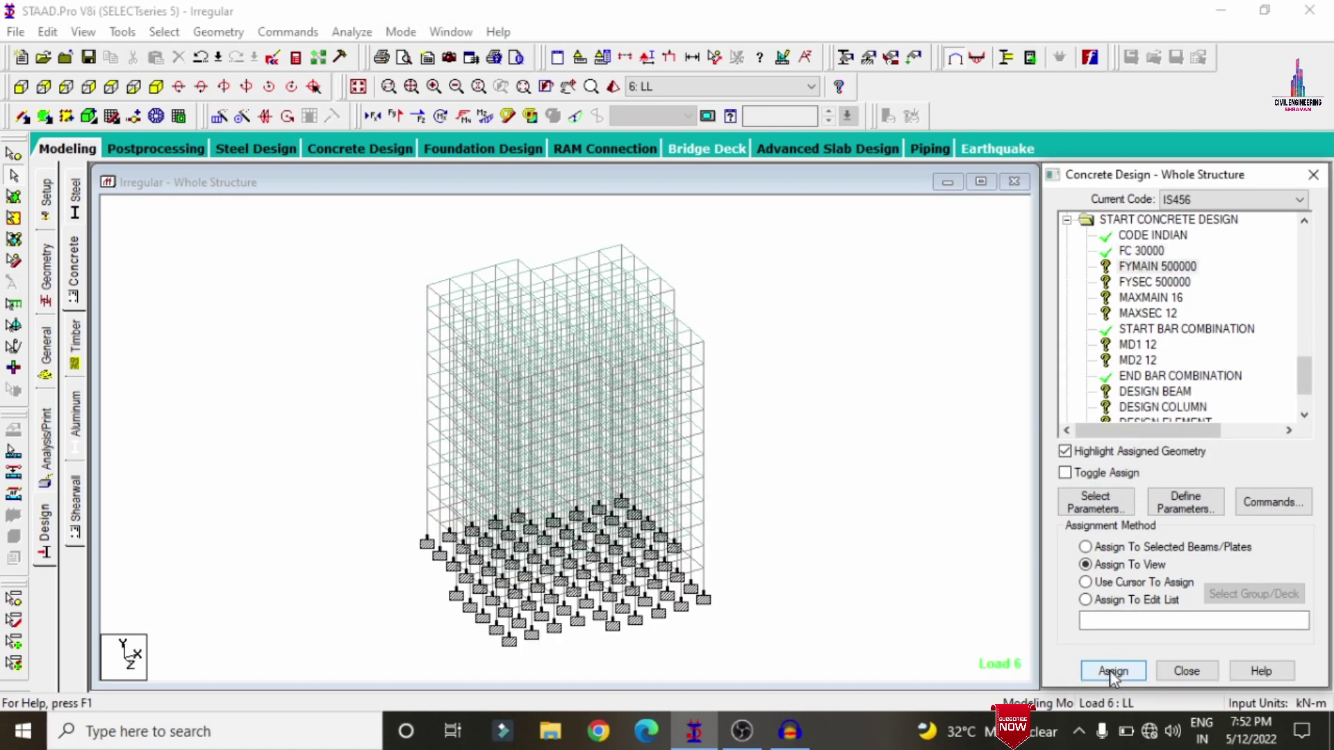
{"action": "left_click", "coordinate": [1108, 564]}
{"action": "left_click", "coordinate": [1115, 671]}
{"action": "key", "text": "Return"}
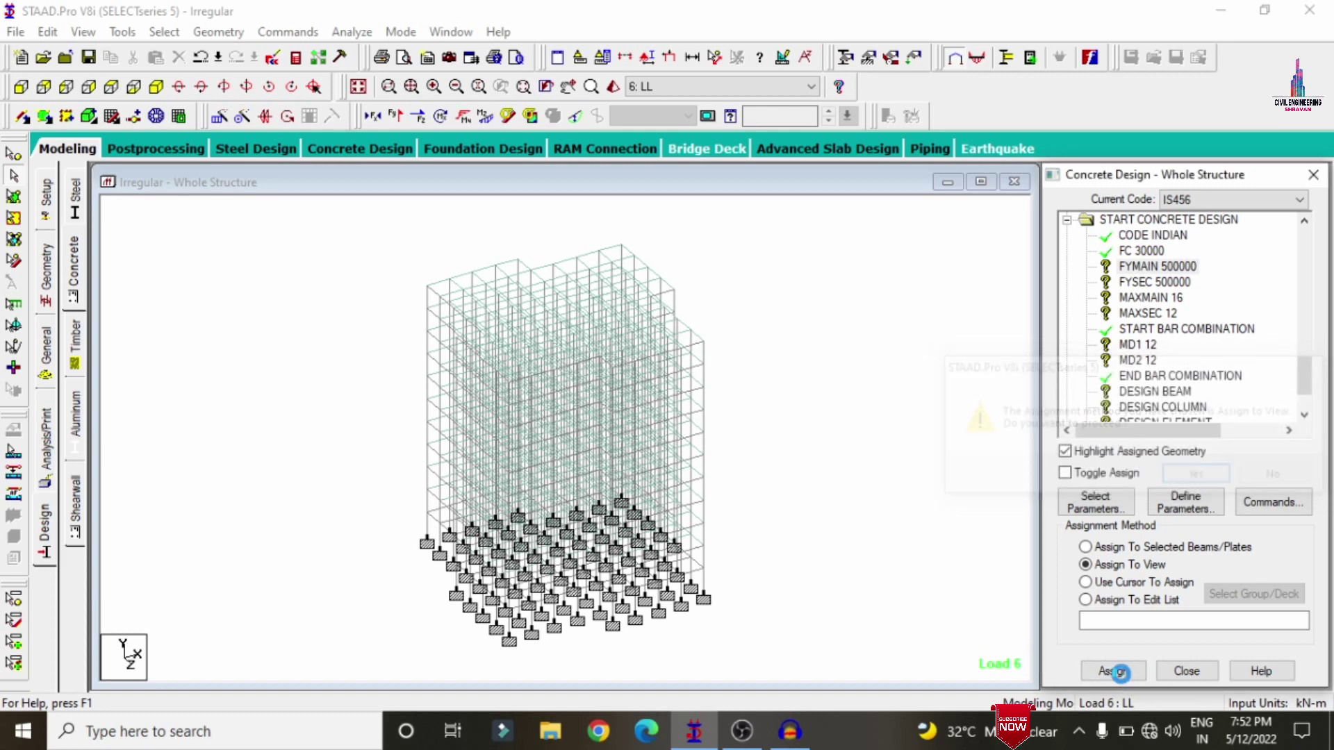
{"action": "left_click", "coordinate": [1170, 284]}
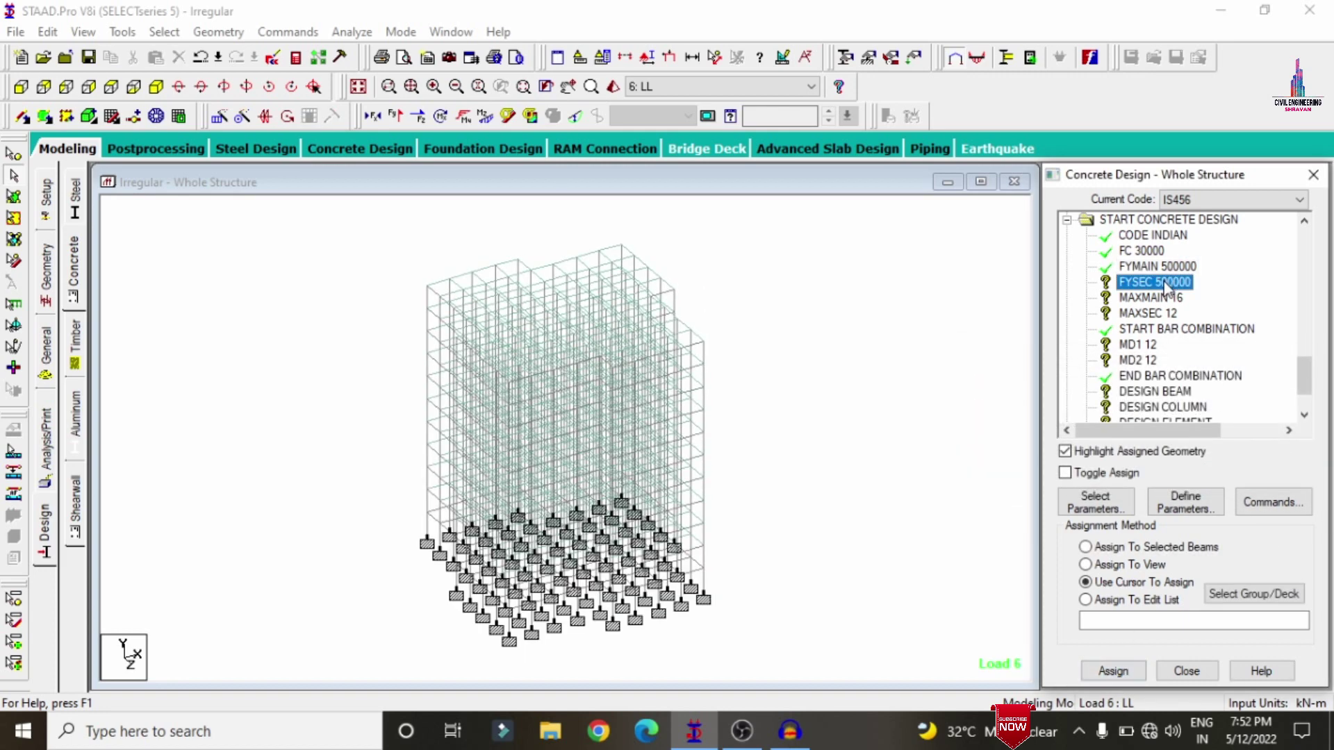
{"action": "left_click", "coordinate": [1101, 564]}
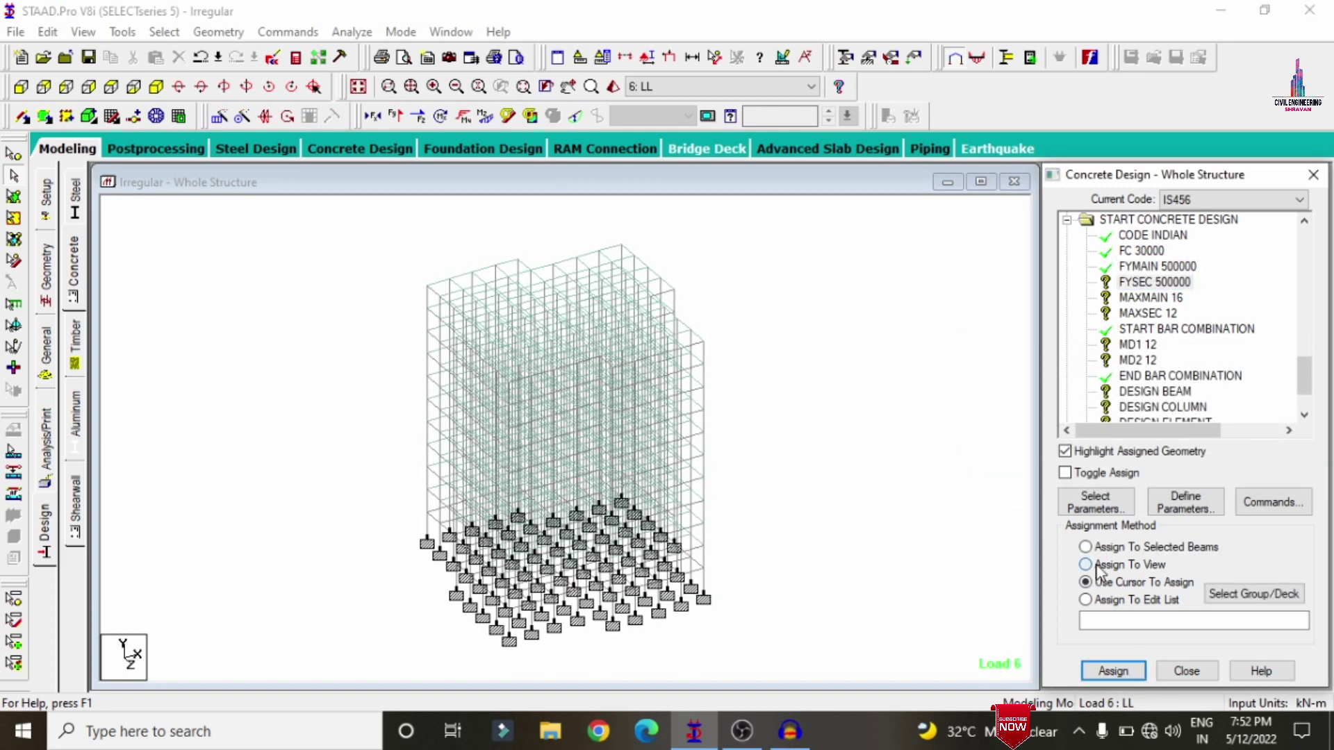
{"action": "left_click", "coordinate": [1115, 671]}
{"action": "key", "text": "Return"}
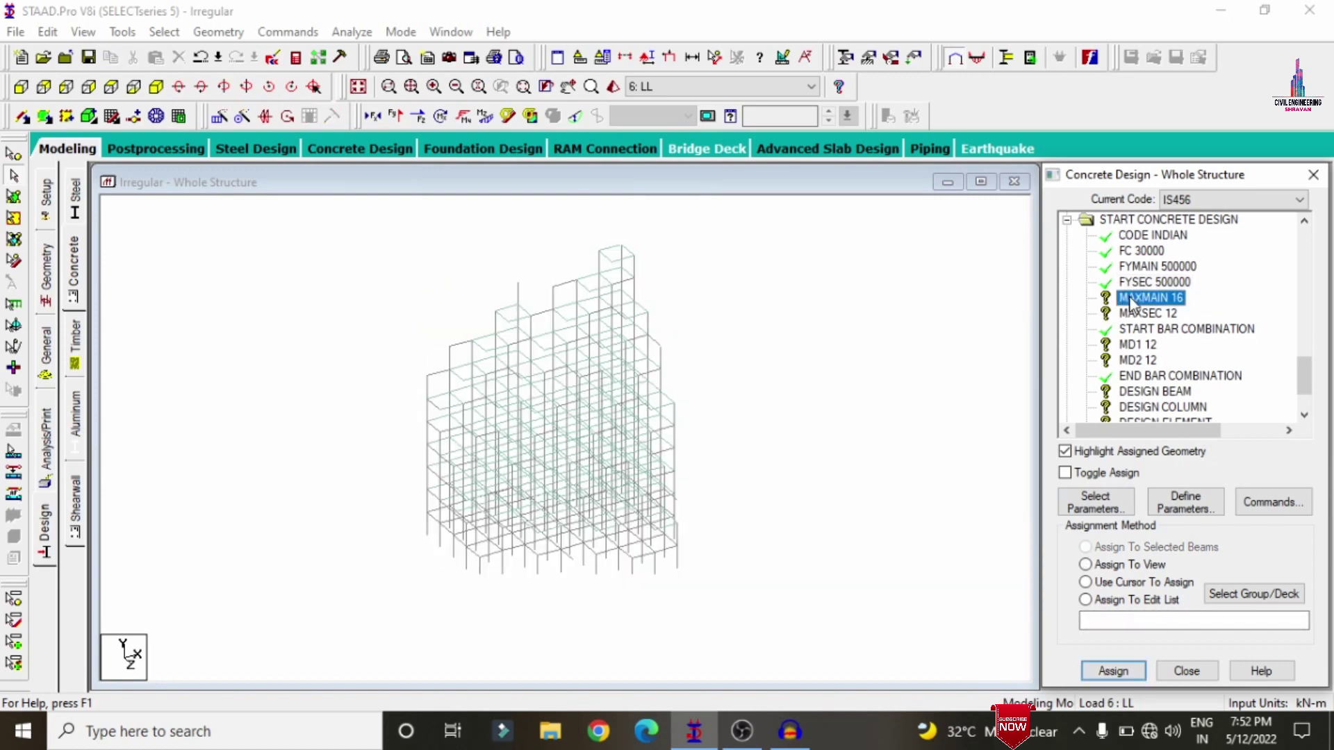
Assign MAXMAIN 16 and MAXSEC, MD1, MD2 12 to everything in view
{"action": "left_click", "coordinate": [1097, 564]}
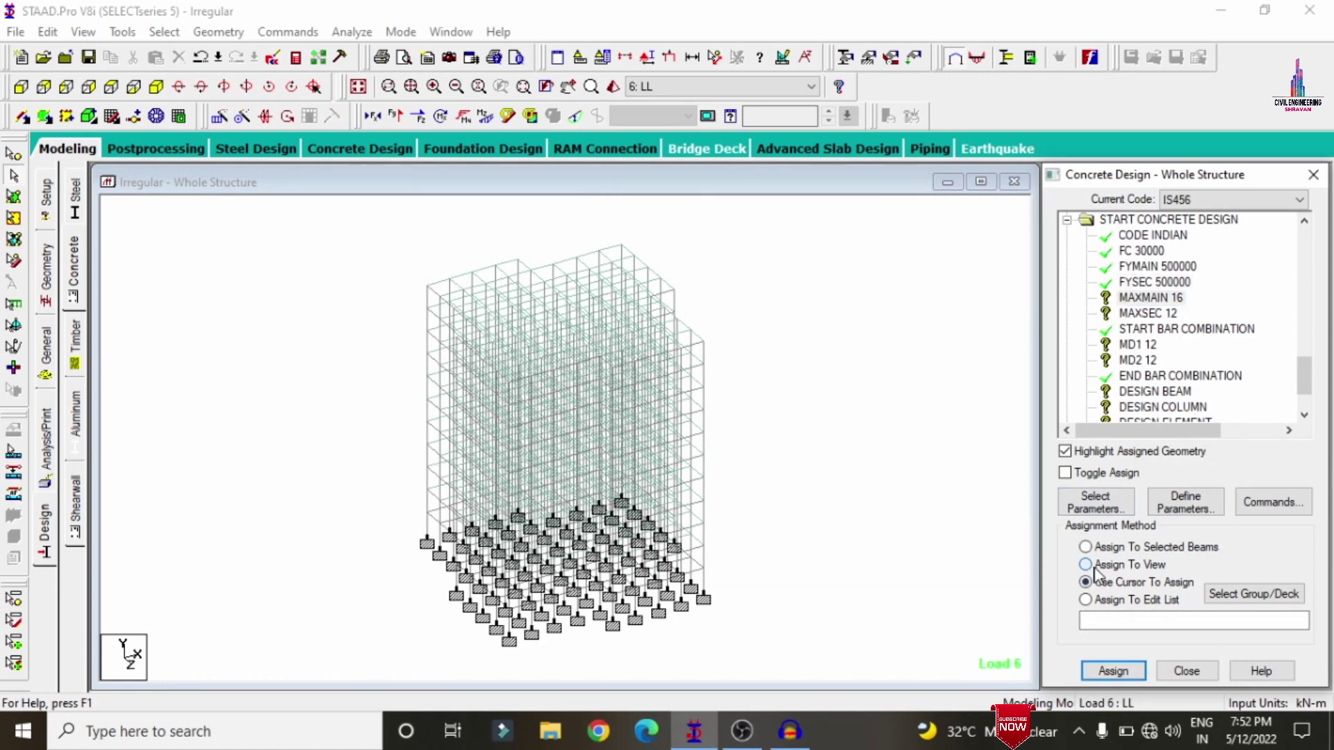
{"action": "left_click", "coordinate": [1123, 674]}
{"action": "key", "text": "Return"}
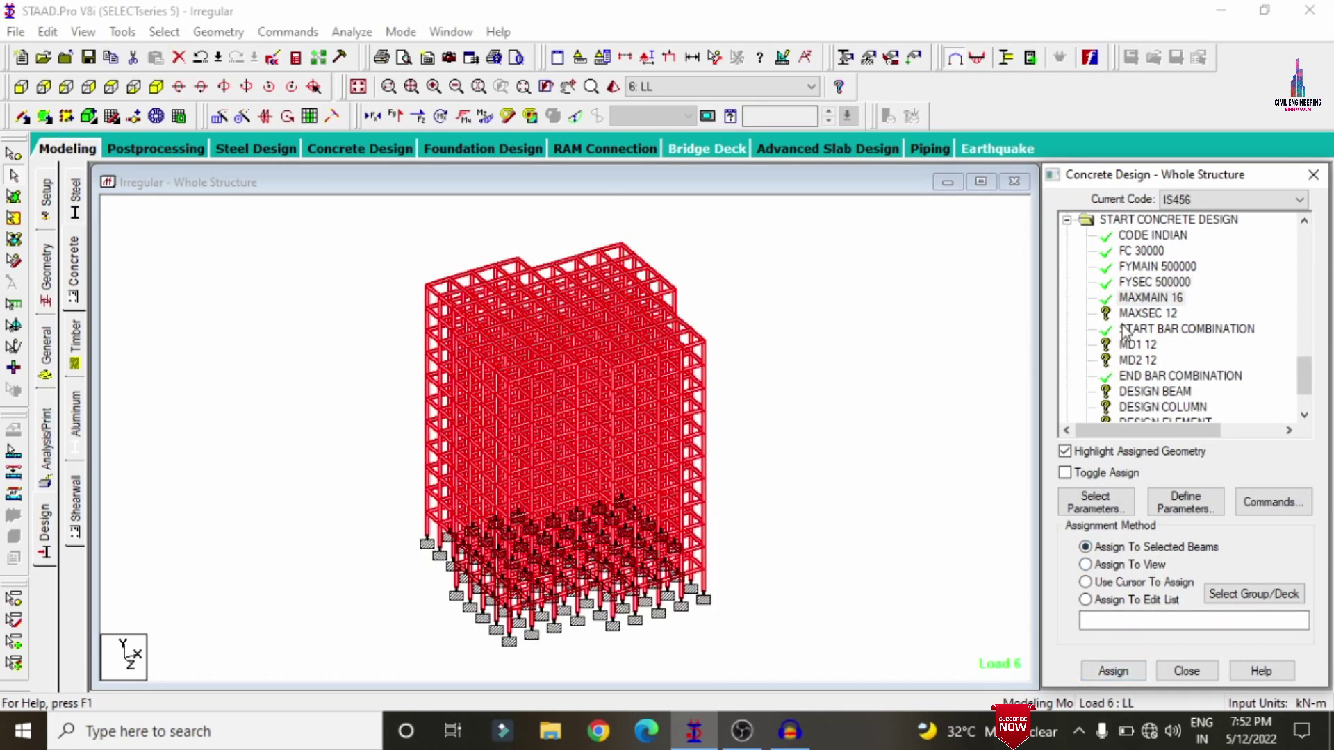
{"action": "left_click", "coordinate": [1088, 564]}
{"action": "left_click", "coordinate": [1111, 671]}
{"action": "key", "text": "Return"}
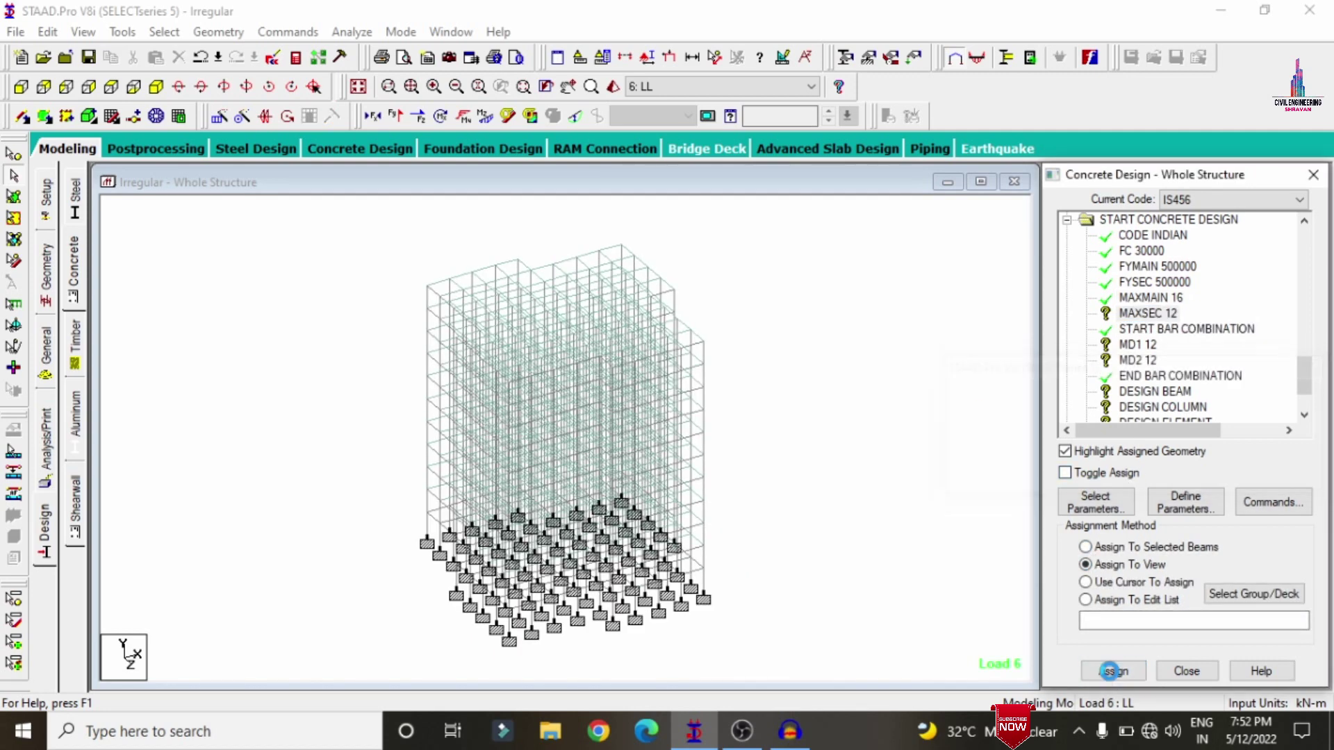
{"action": "left_click", "coordinate": [1136, 583]}
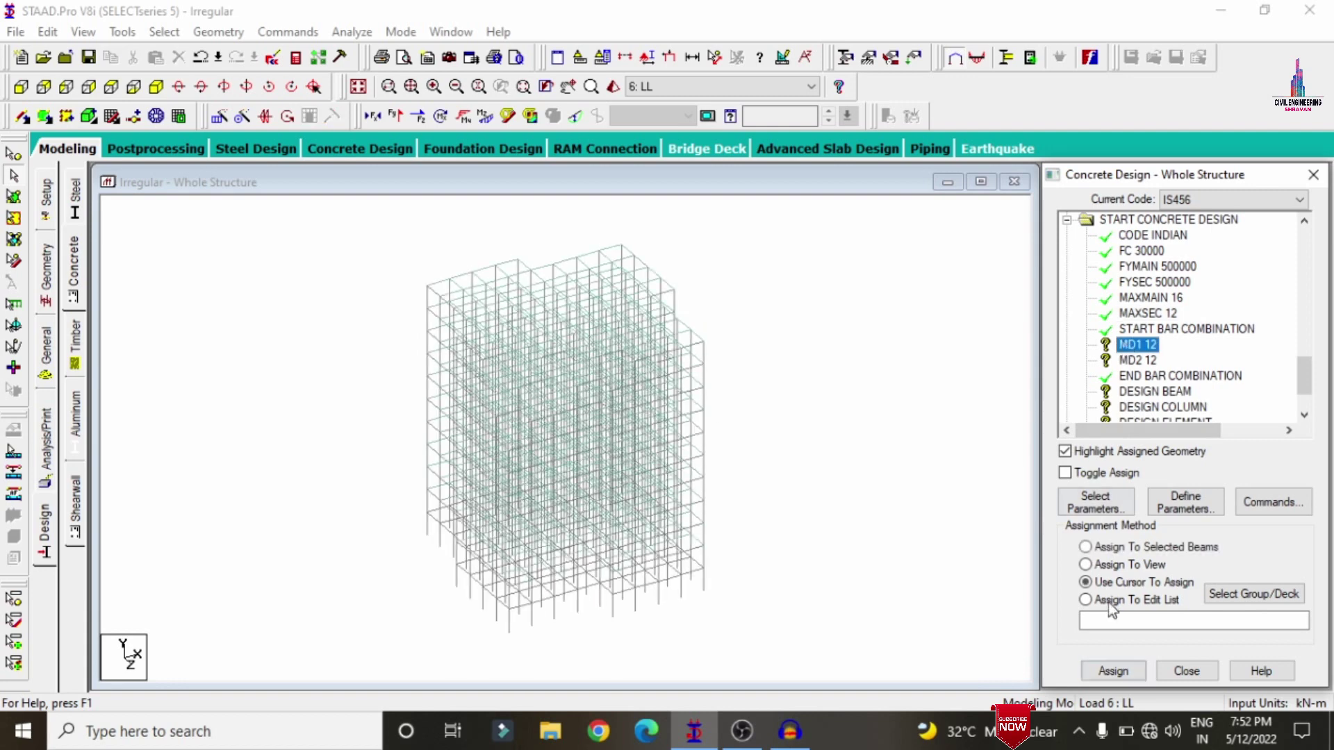
{"action": "left_click", "coordinate": [1110, 565]}
{"action": "left_click", "coordinate": [1113, 671]}
{"action": "key", "text": "Return"}
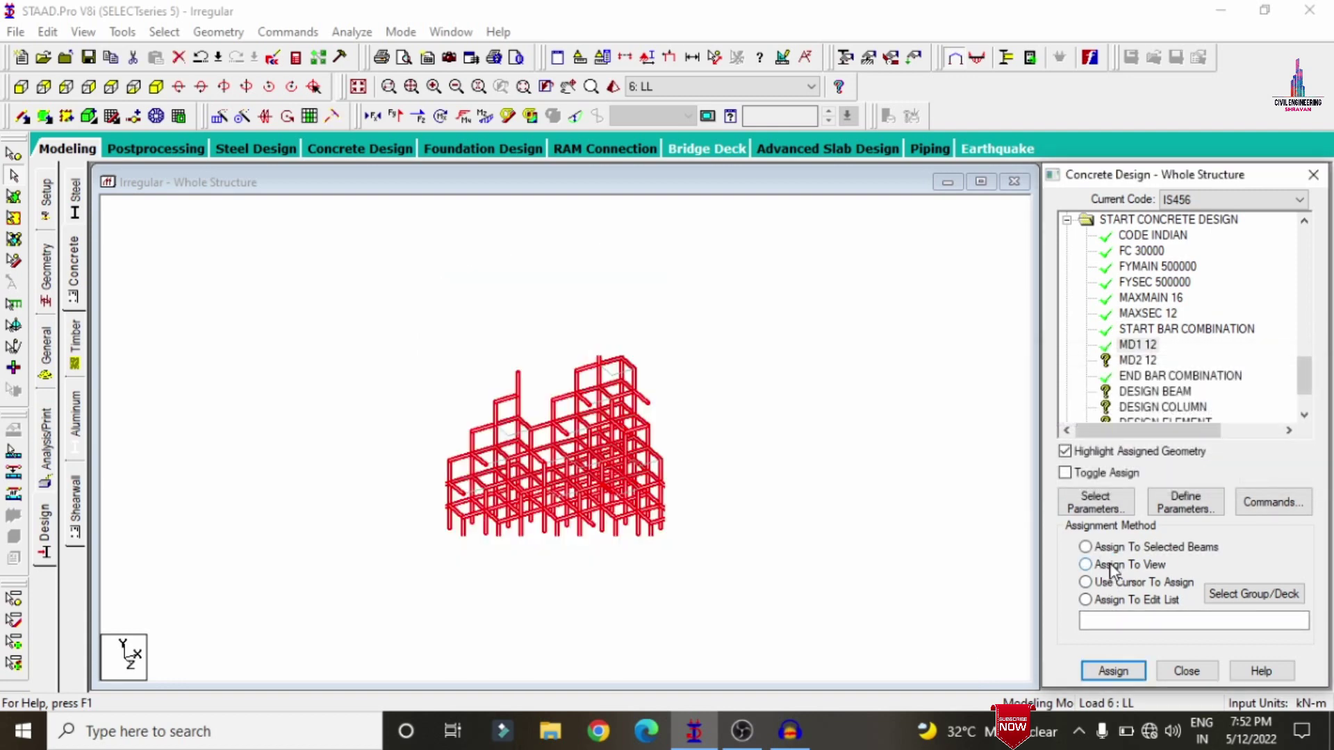
{"action": "left_click", "coordinate": [1137, 360]}
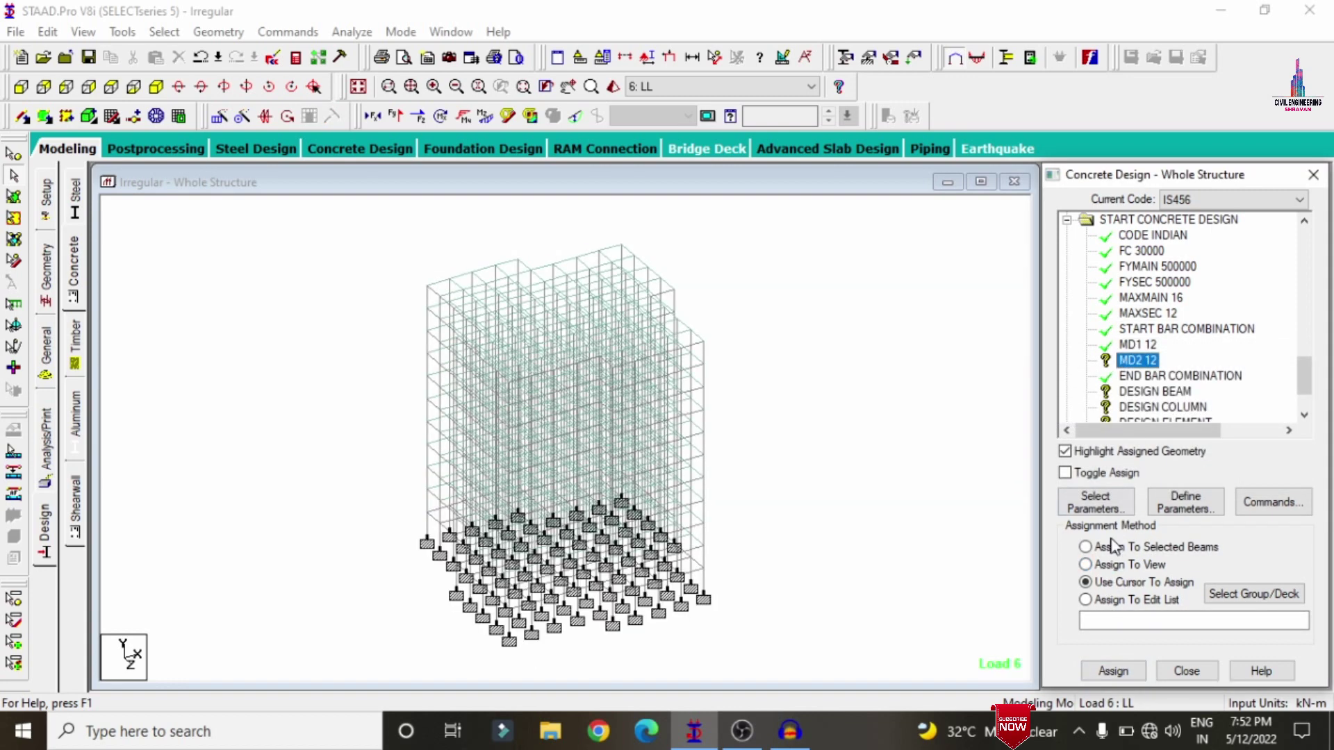
{"action": "left_click", "coordinate": [1099, 565]}
{"action": "left_click", "coordinate": [1112, 672]}
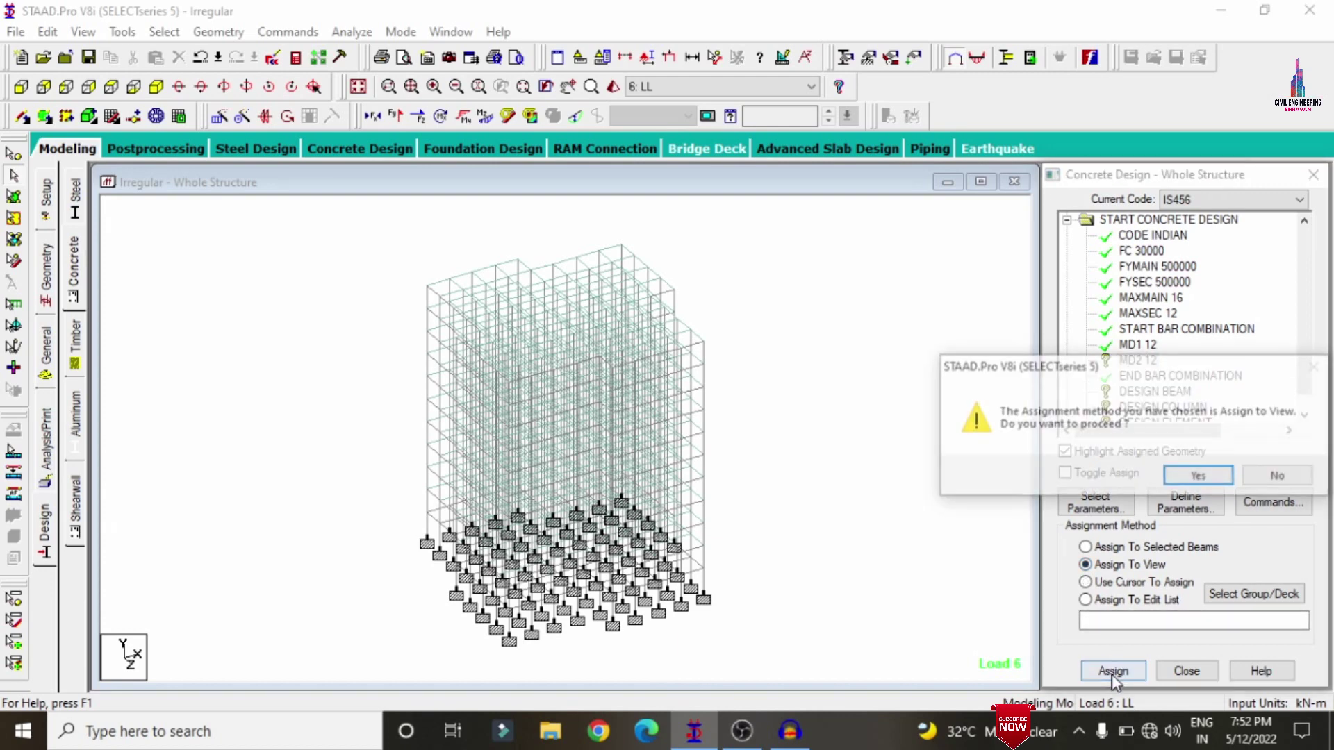
{"action": "key", "text": "Return"}
Assign DESIGN BEAM to all beams parallel to X and Z
{"action": "left_click", "coordinate": [1154, 392]}
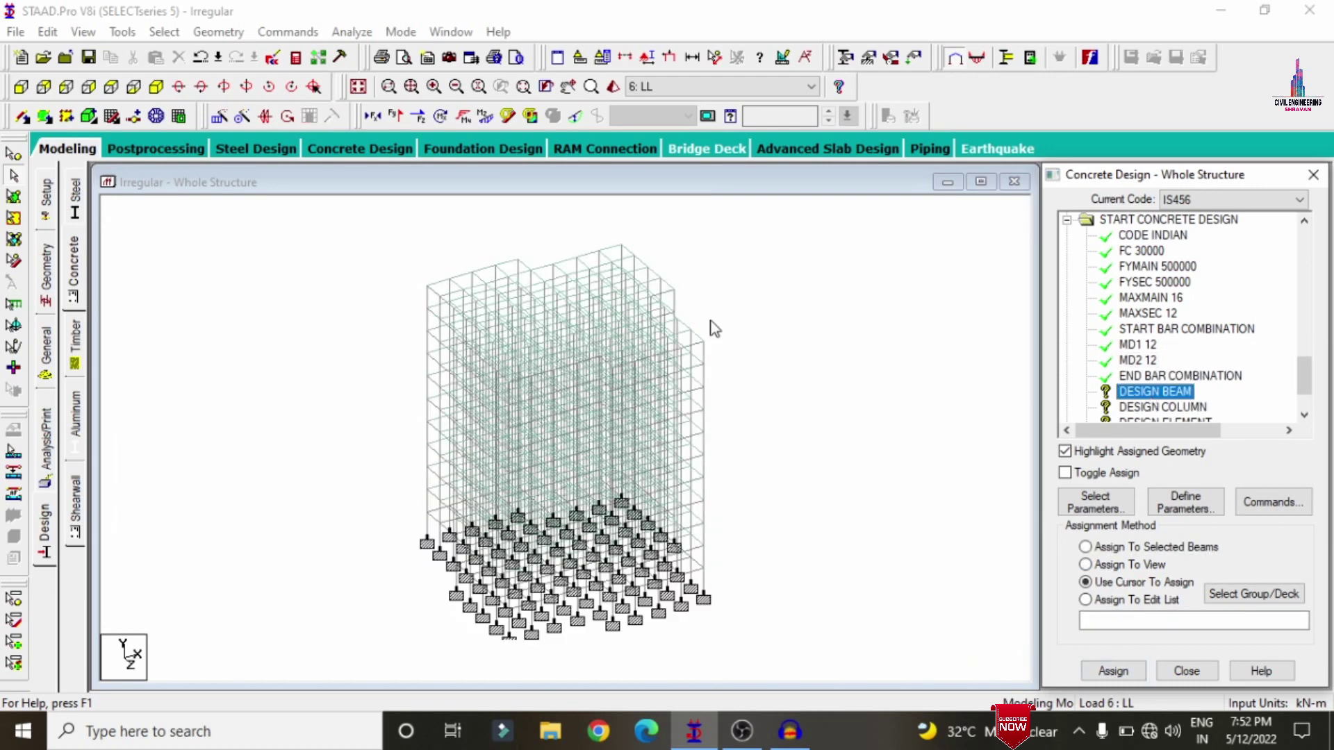
{"action": "left_click", "coordinate": [166, 32]}
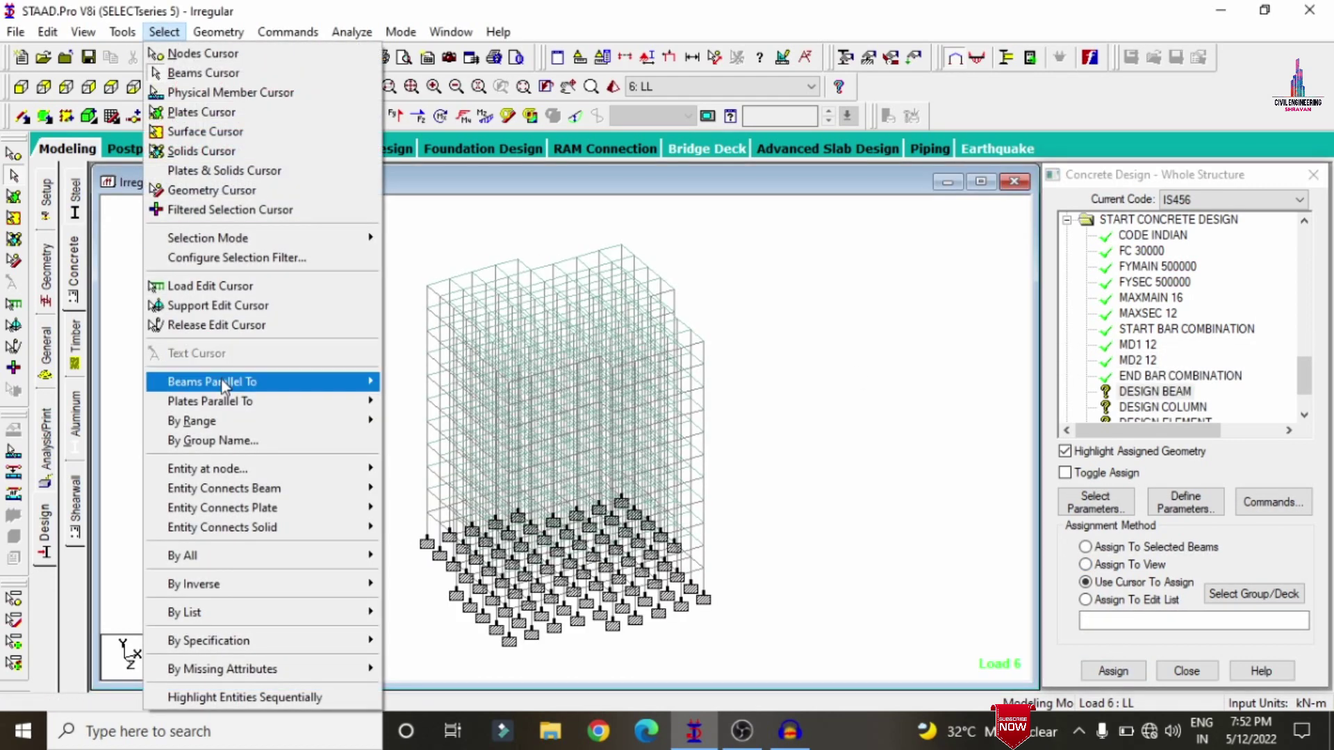
{"action": "mouse_move", "coordinate": [223, 382]}
{"action": "left_click", "coordinate": [391, 383]}
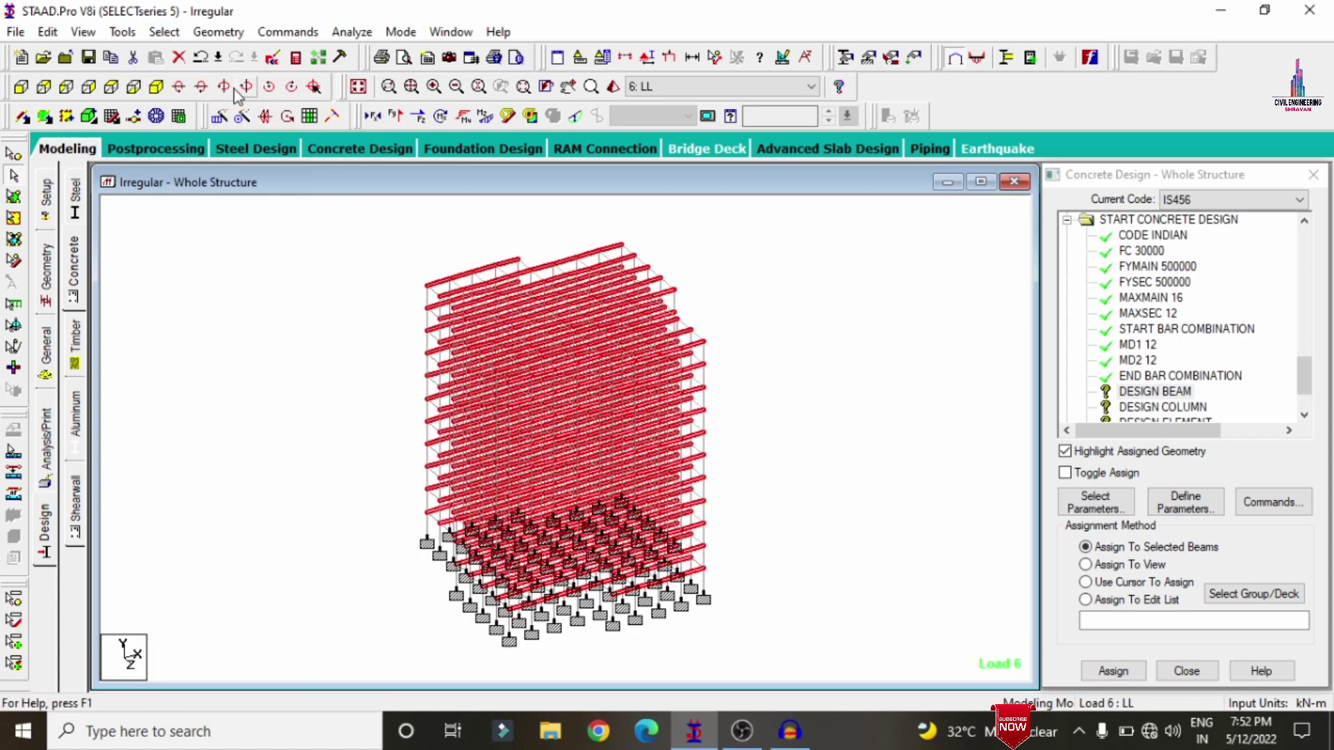
{"action": "left_click", "coordinate": [165, 32]}
{"action": "mouse_move", "coordinate": [257, 390]}
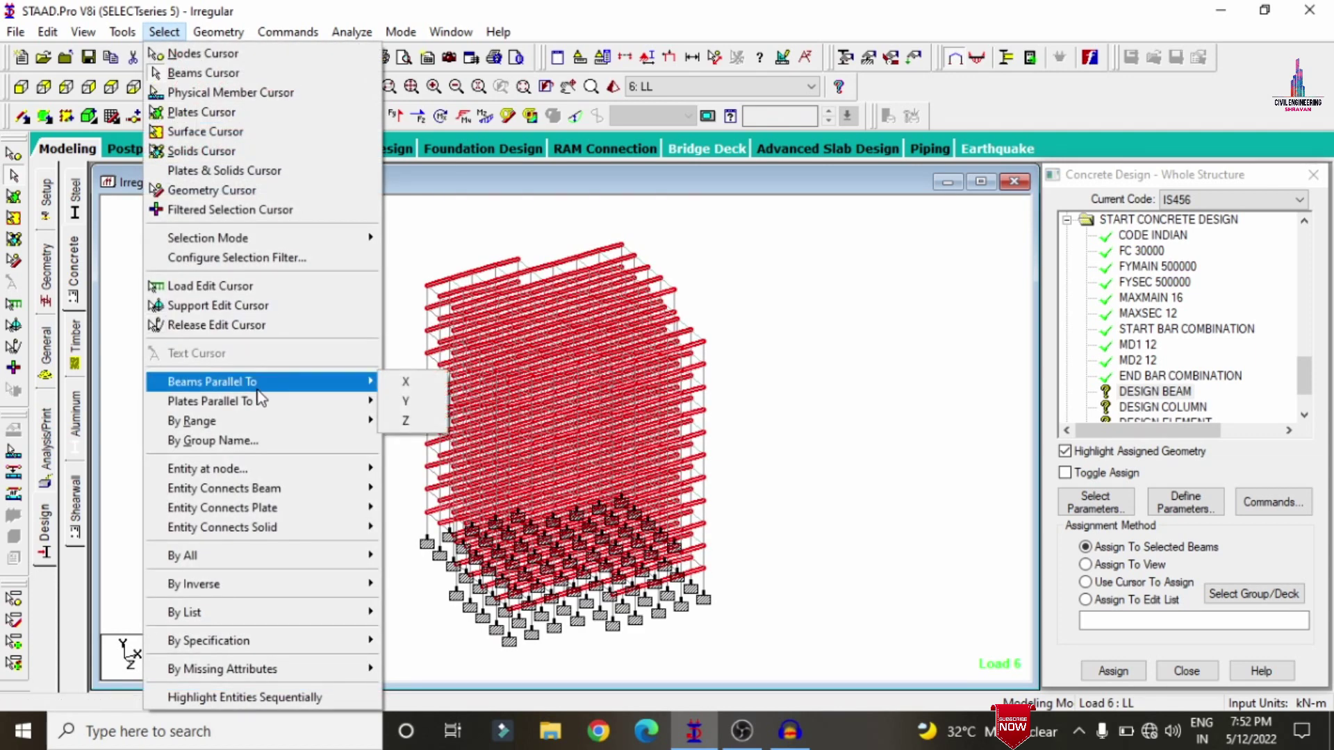
{"action": "left_click", "coordinate": [391, 420]}
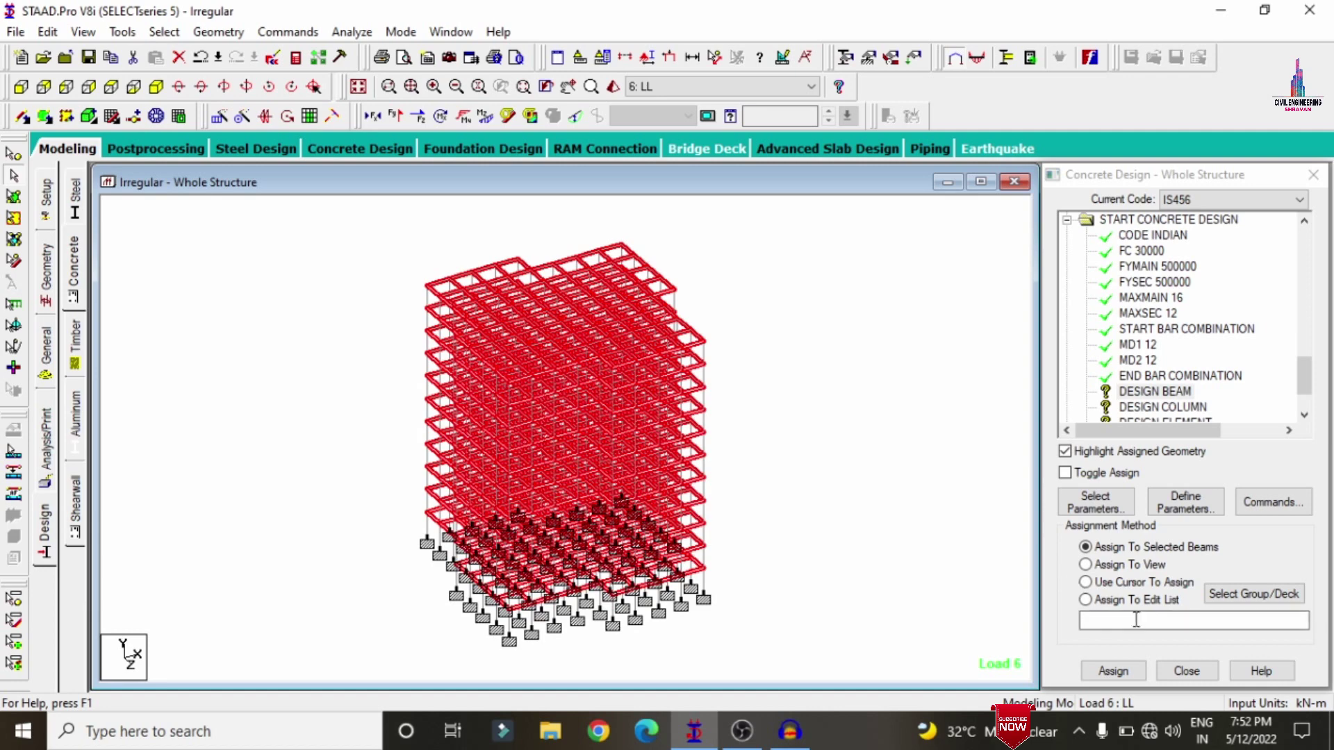
{"action": "left_click", "coordinate": [1131, 672]}
{"action": "key", "text": "Return"}
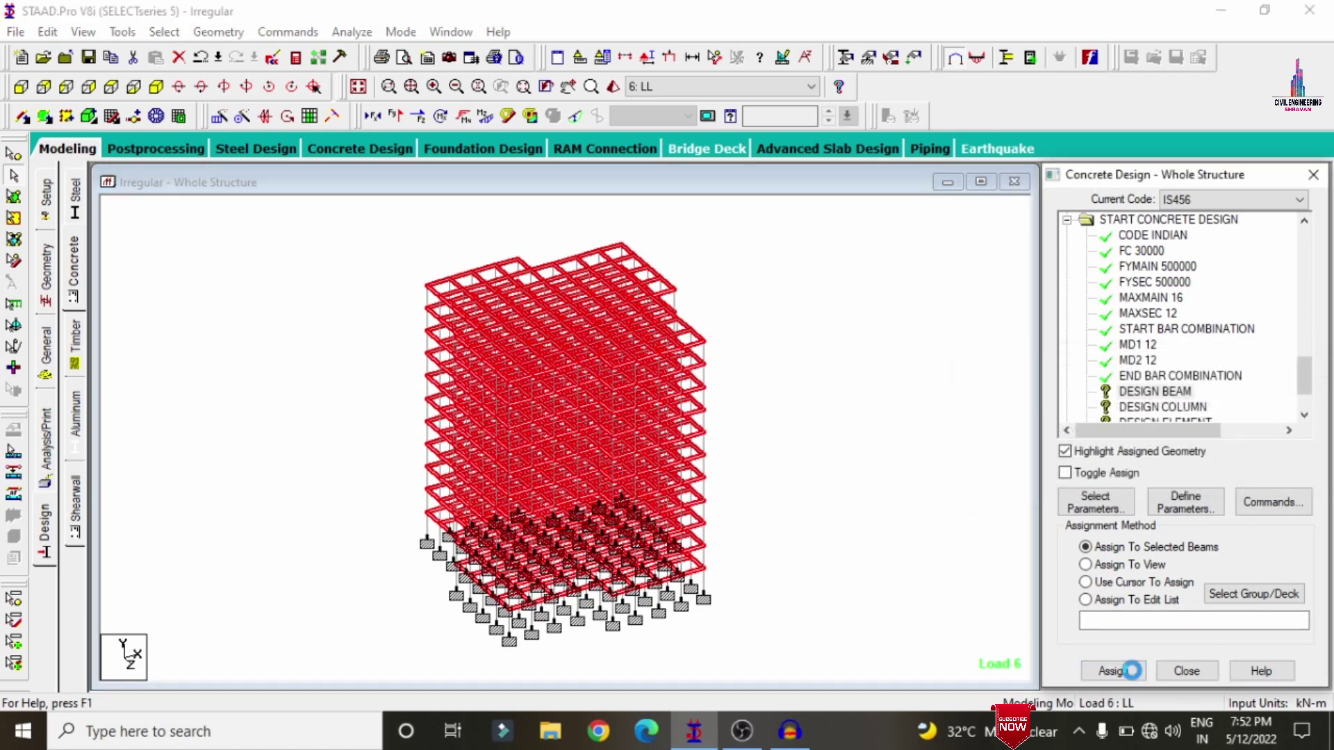
Assign DESIGN COLUMN to all vertical members, the columns
{"action": "left_click", "coordinate": [1174, 407]}
{"action": "left_click", "coordinate": [163, 36]}
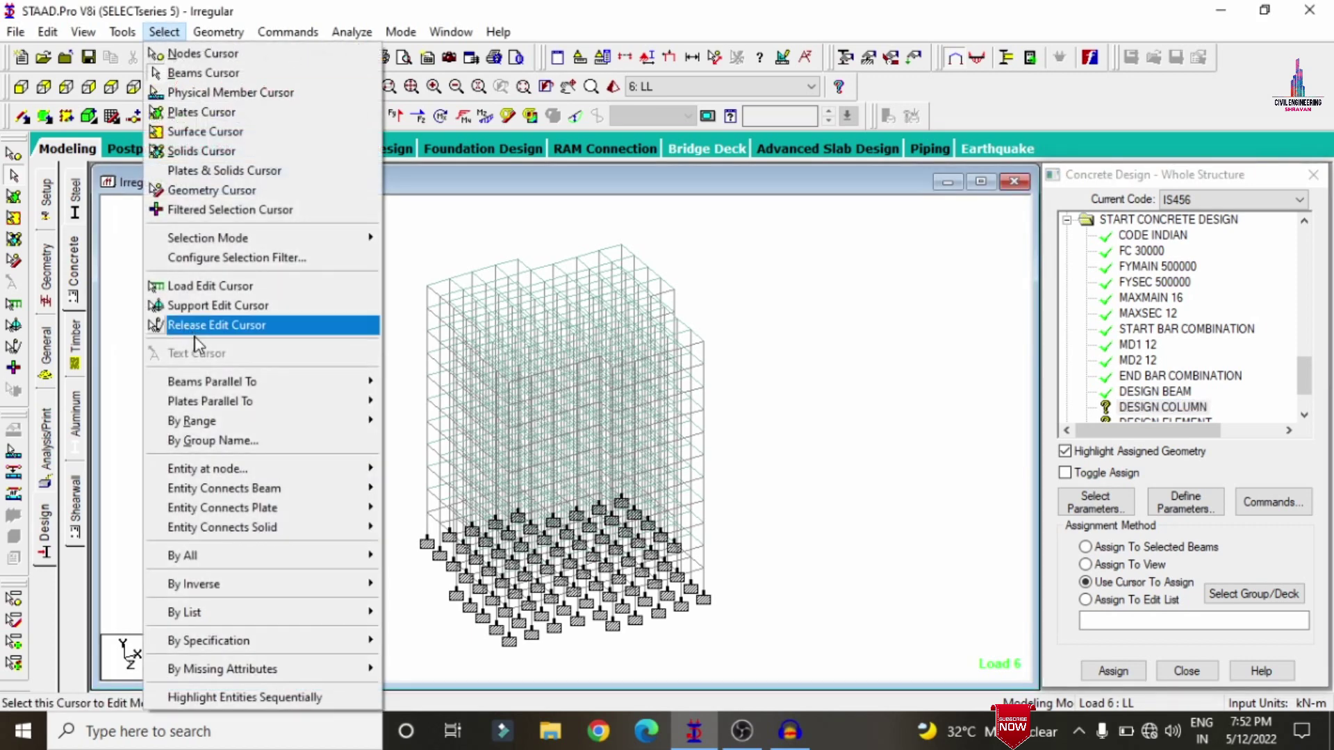
{"action": "mouse_move", "coordinate": [206, 378]}
{"action": "left_click", "coordinate": [410, 401]}
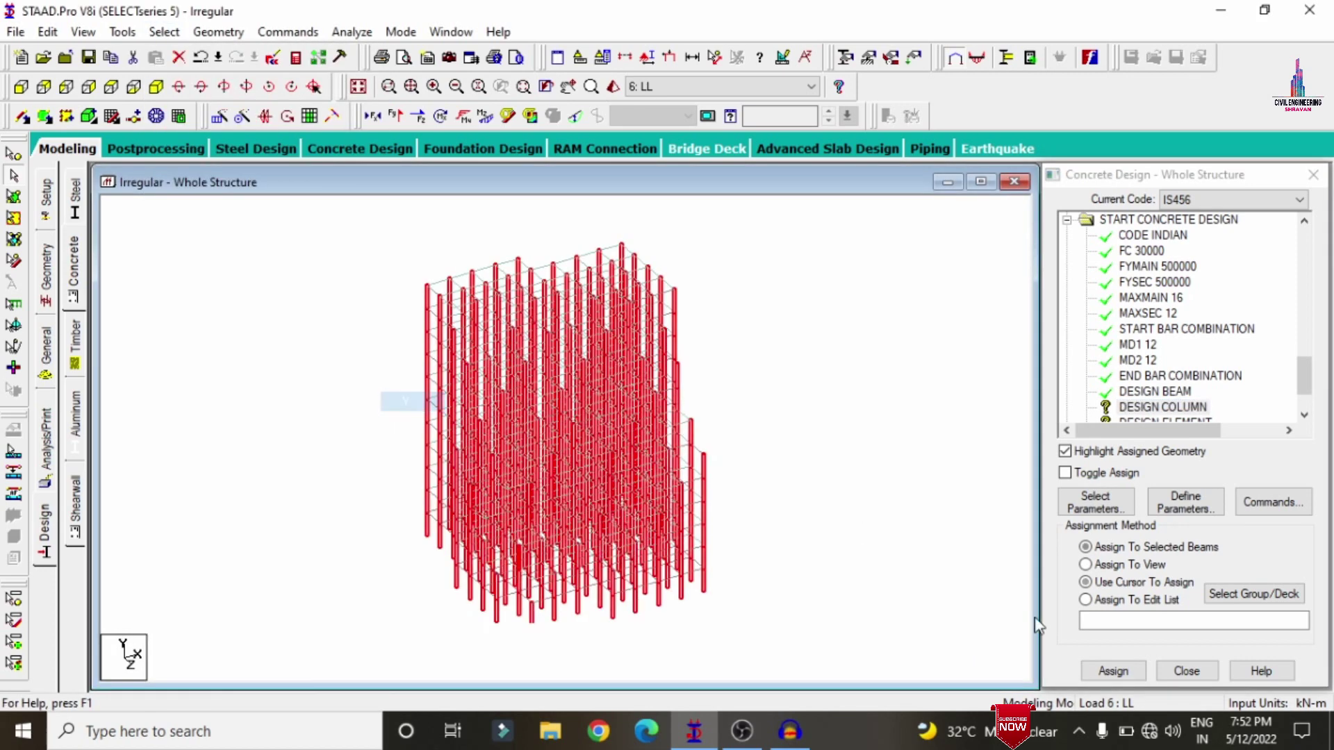
{"action": "left_click", "coordinate": [1113, 671]}
{"action": "key", "text": "Return"}
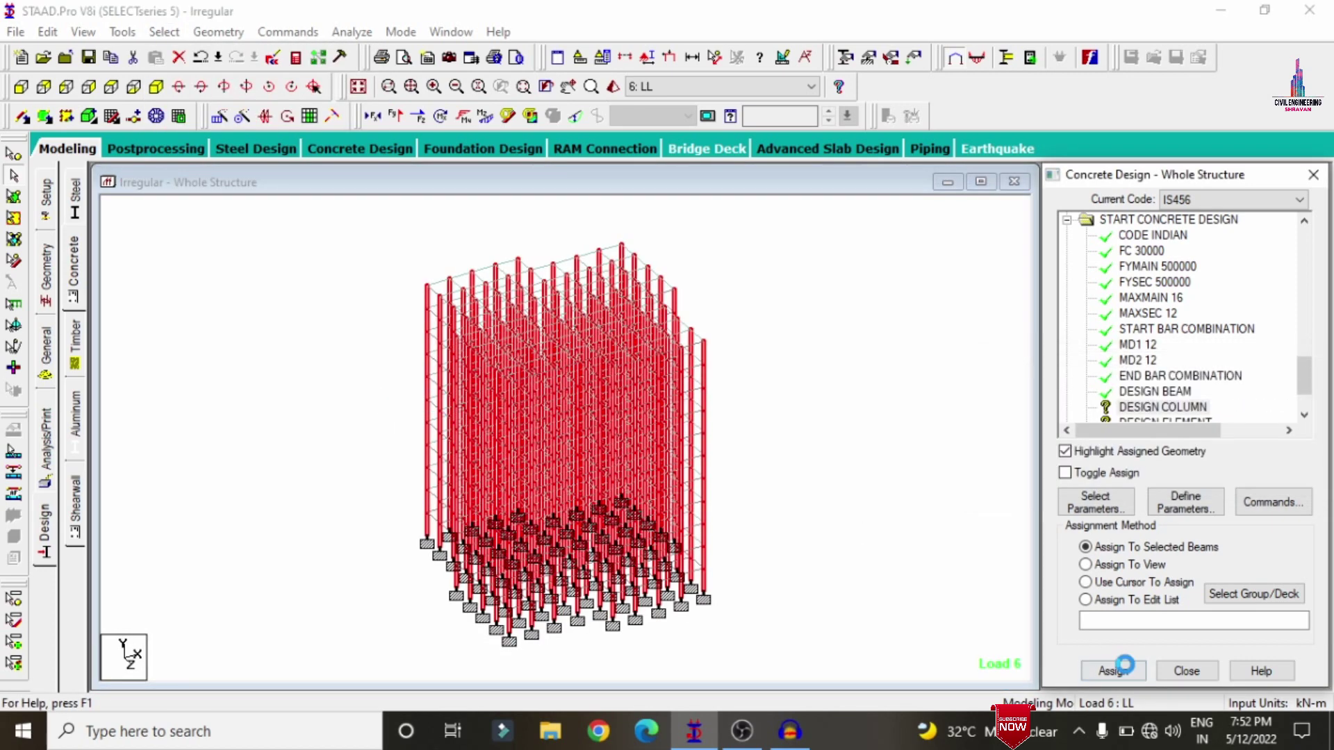
Assign DESIGN ELEMENT to all plates in the view
{"action": "left_click_drag", "start_coordinate": [1303, 384], "coordinate": [1304, 396]}
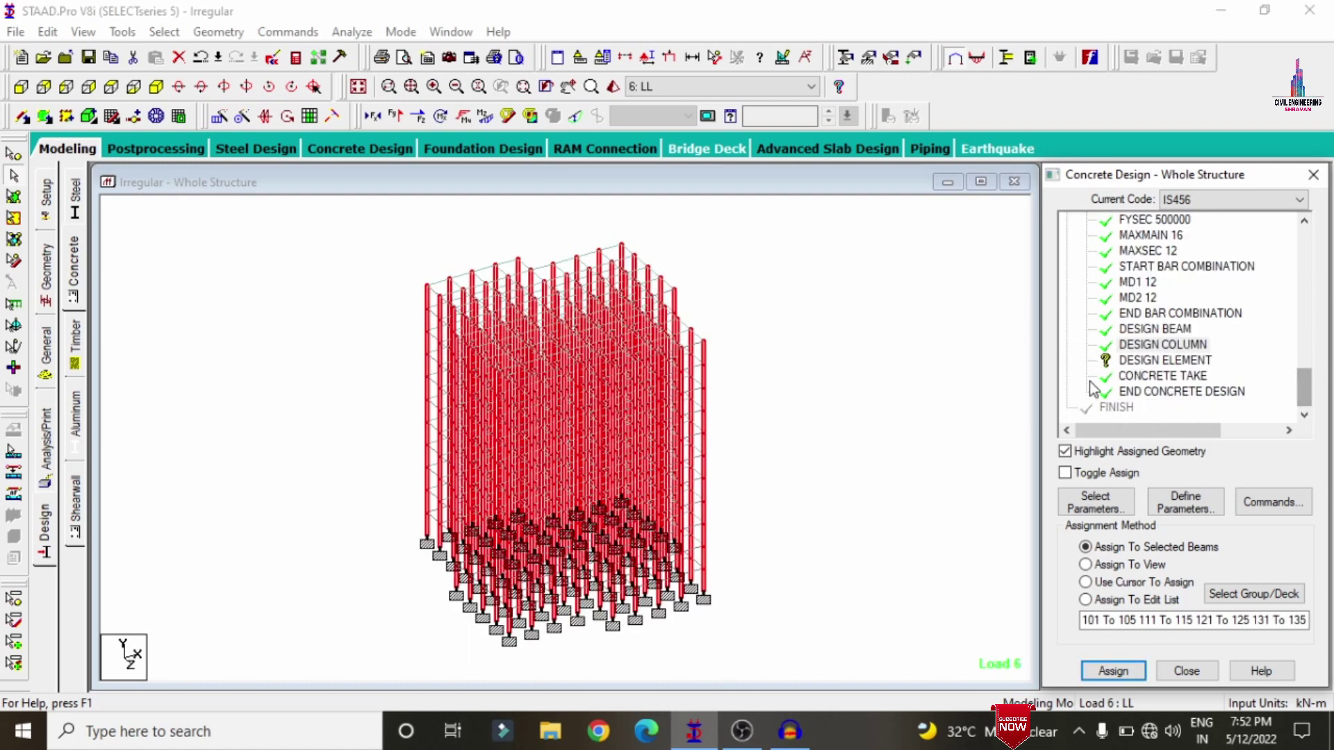
{"action": "left_click", "coordinate": [1165, 360]}
{"action": "left_click", "coordinate": [1110, 564]}
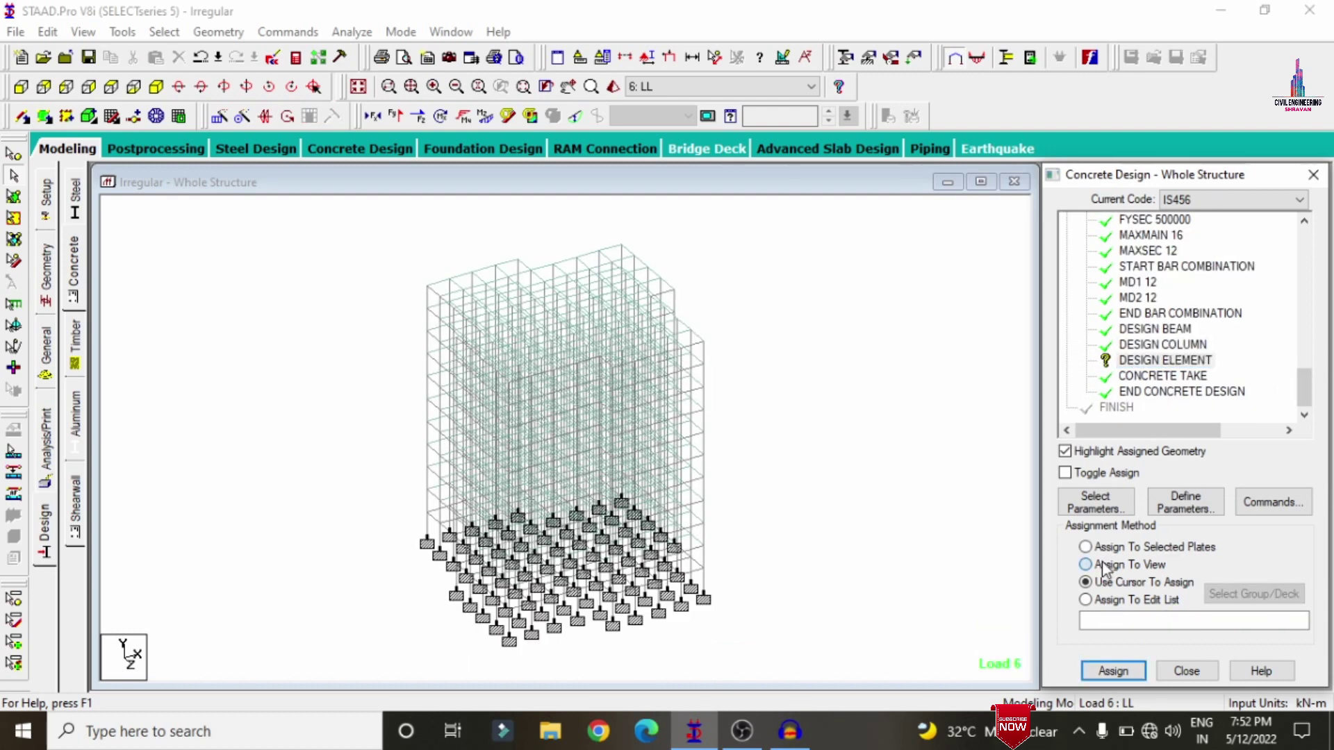
{"action": "left_click", "coordinate": [1096, 672]}
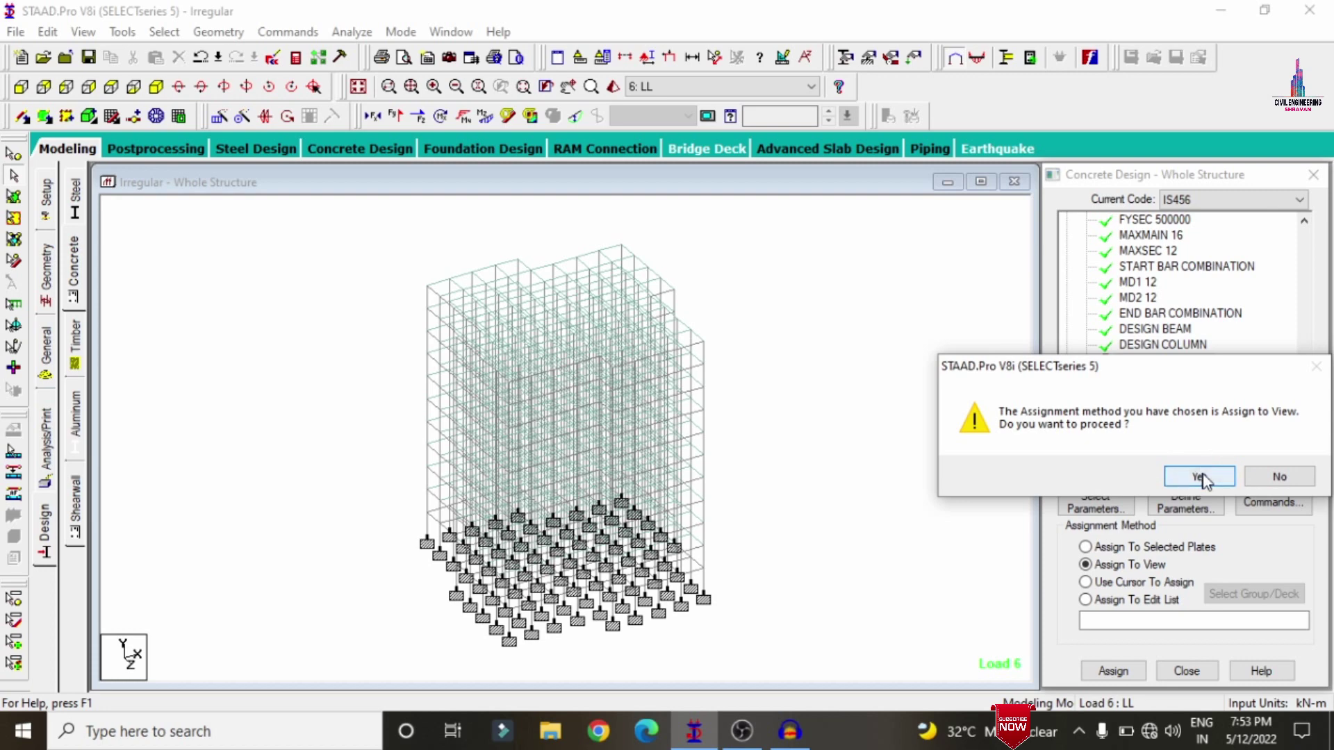
{"action": "left_click", "coordinate": [1200, 473]}
{"action": "left_click", "coordinate": [885, 394]}
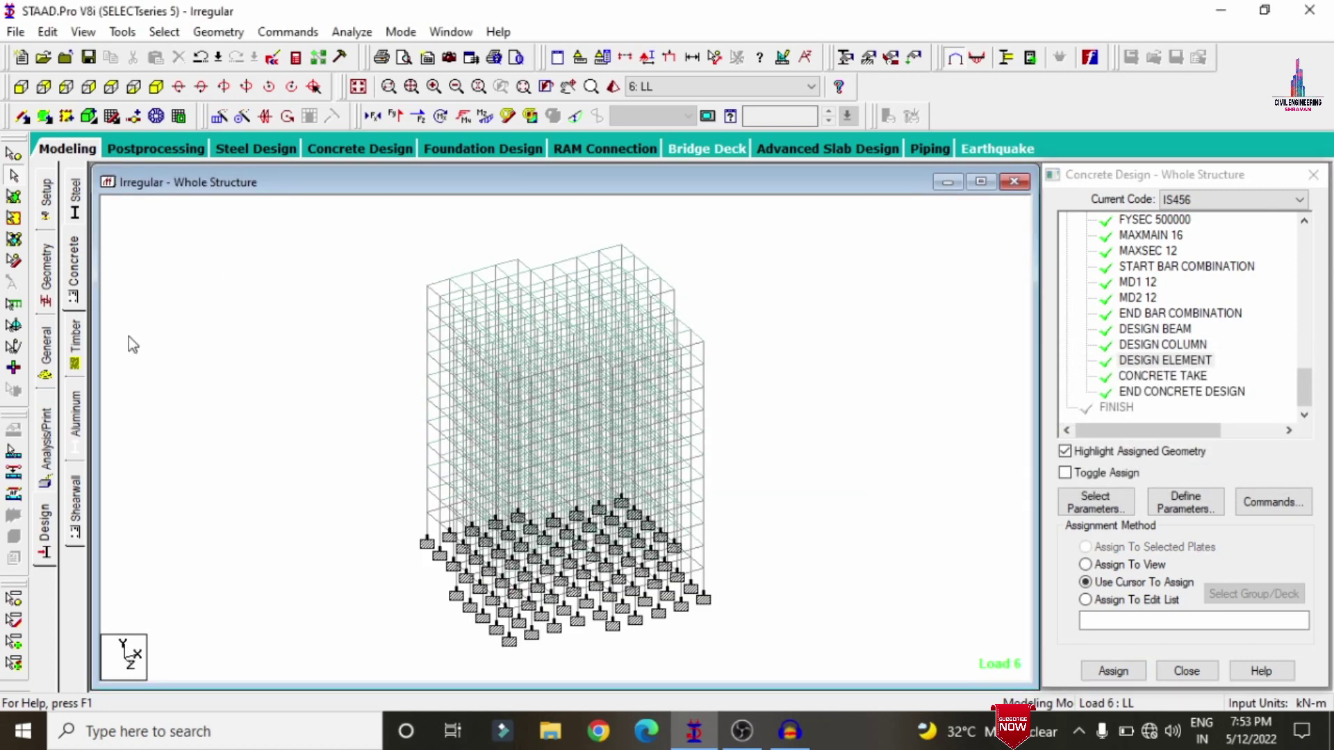
{"action": "left_click", "coordinate": [47, 438]}
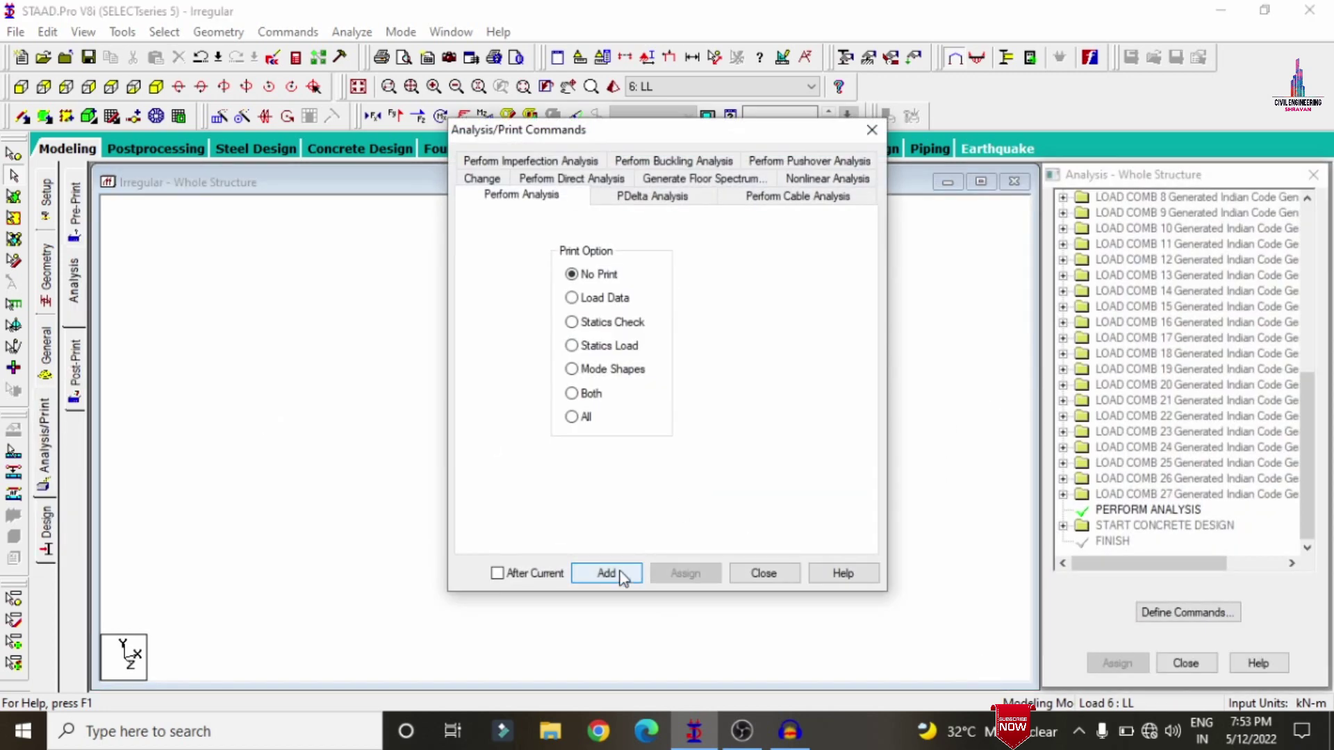
Add the Perform Analysis command, then save the modified model and run the analysis
{"action": "left_click", "coordinate": [621, 577]}
{"action": "left_click", "coordinate": [763, 573]}
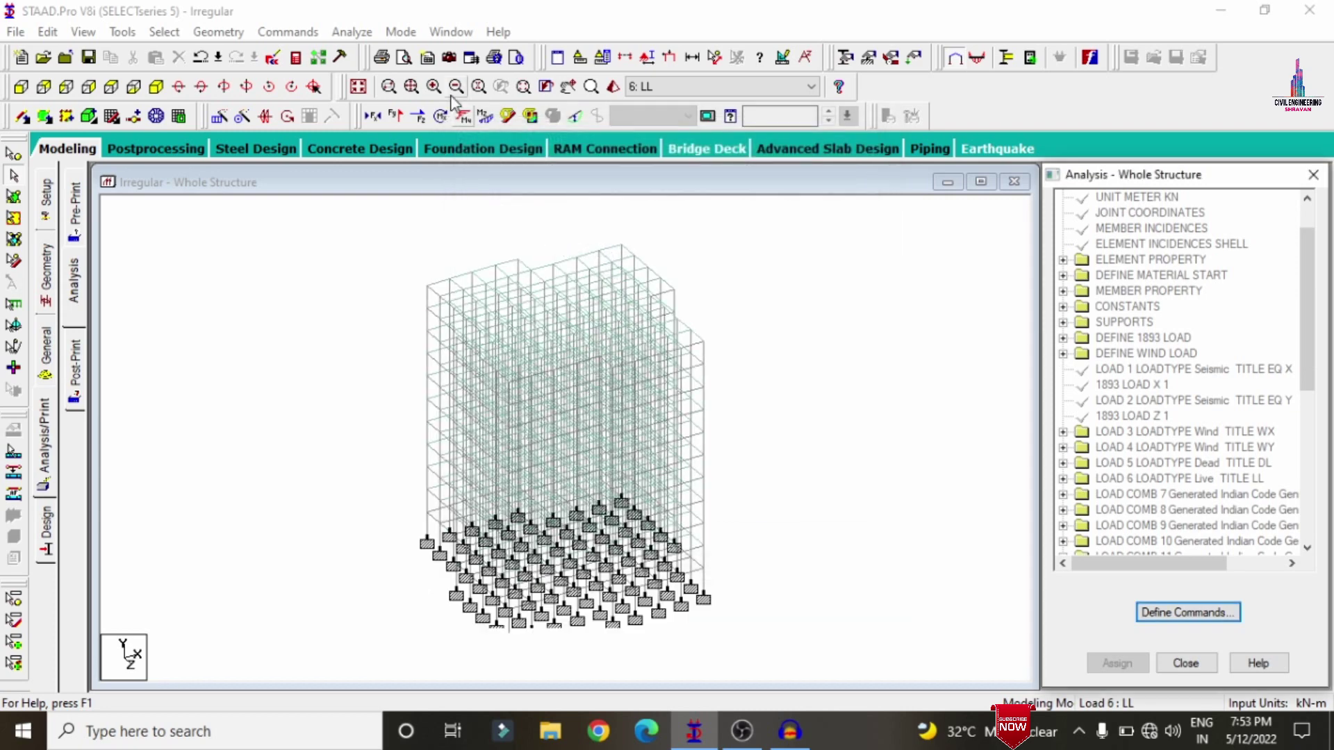
{"action": "left_click", "coordinate": [350, 32]}
{"action": "left_click", "coordinate": [365, 50]}
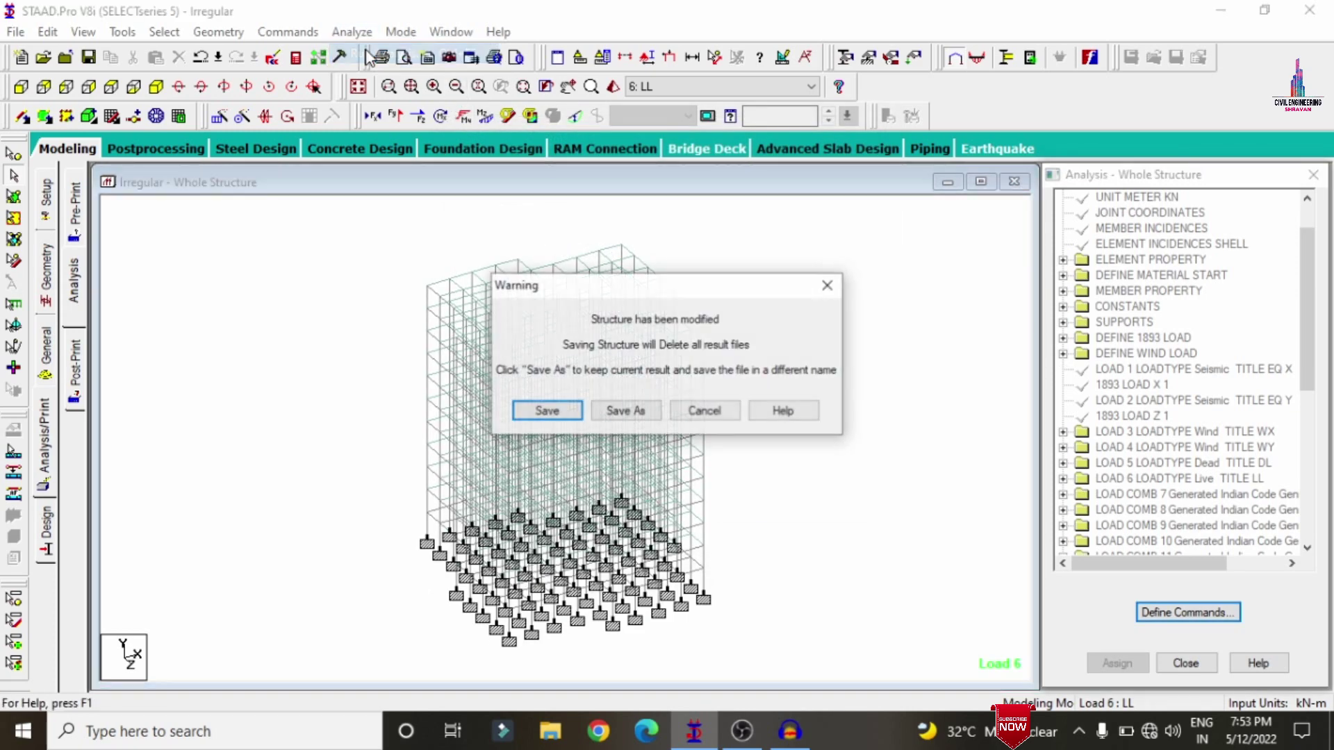
{"action": "key", "text": "Return"}
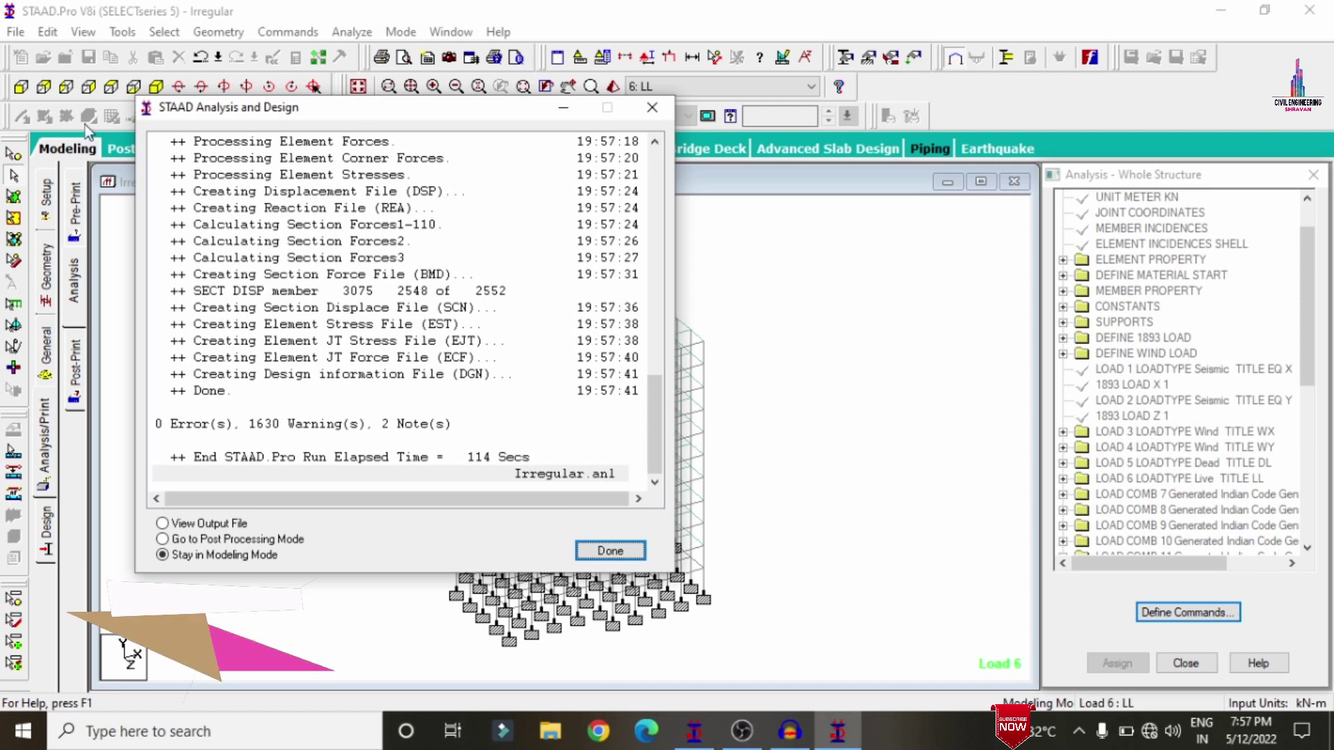
Choose Go to Post Processing Mode in the finished analysis dialog and click Done
{"action": "left_click", "coordinate": [203, 541]}
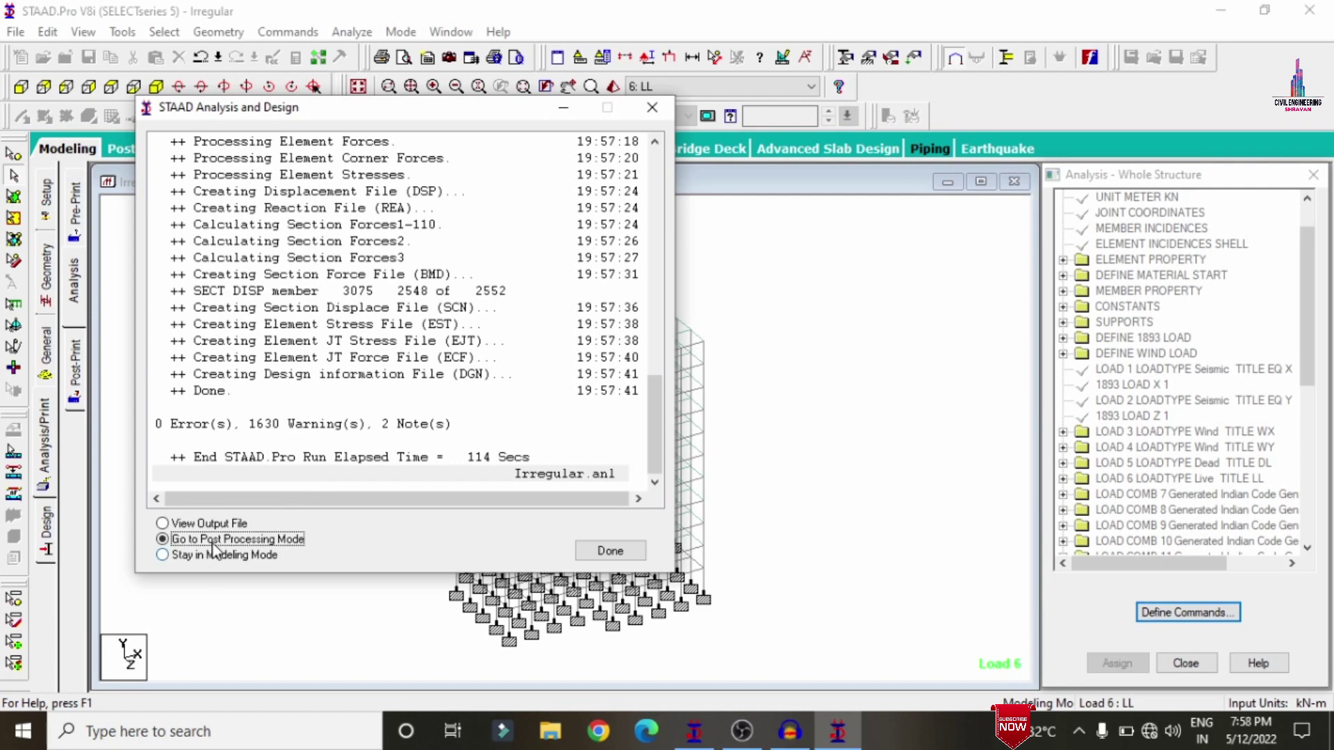
{"action": "left_click", "coordinate": [612, 550]}
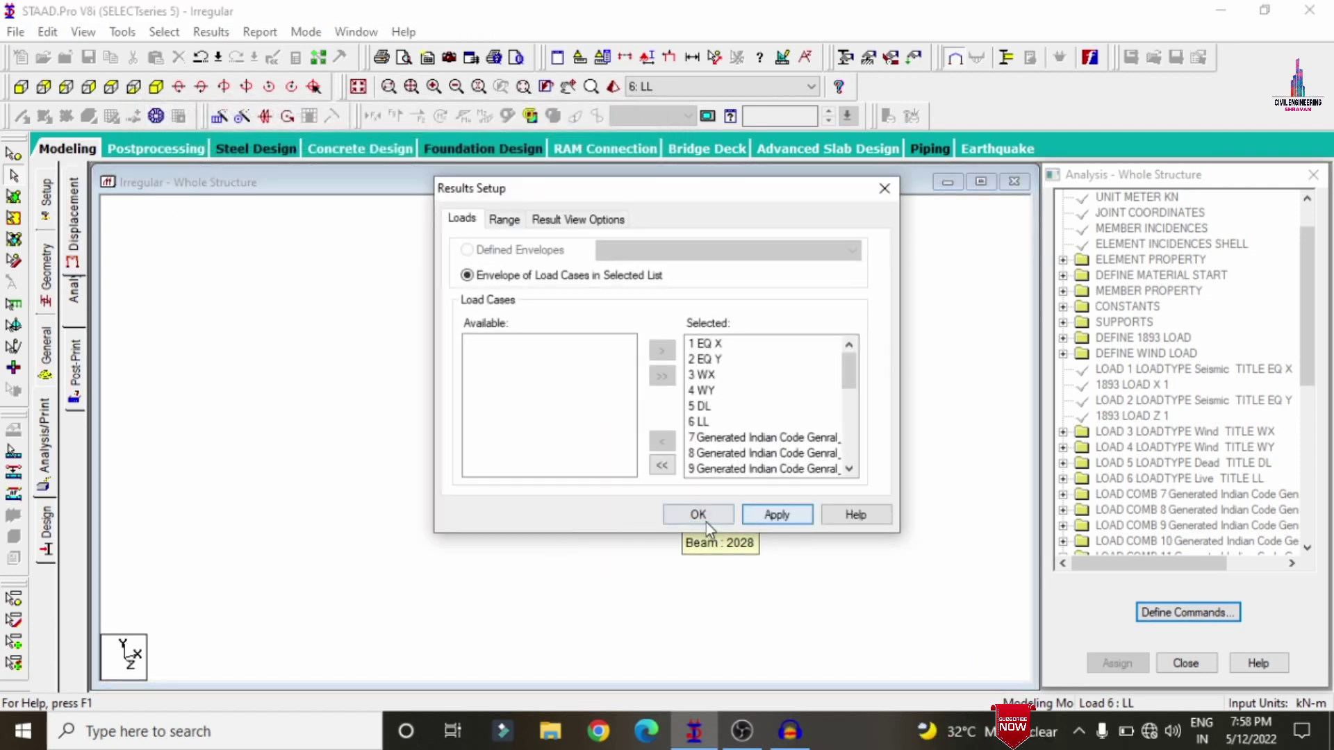
Accept all load cases in Results Setup and display the deflected shape
{"action": "left_click", "coordinate": [703, 516]}
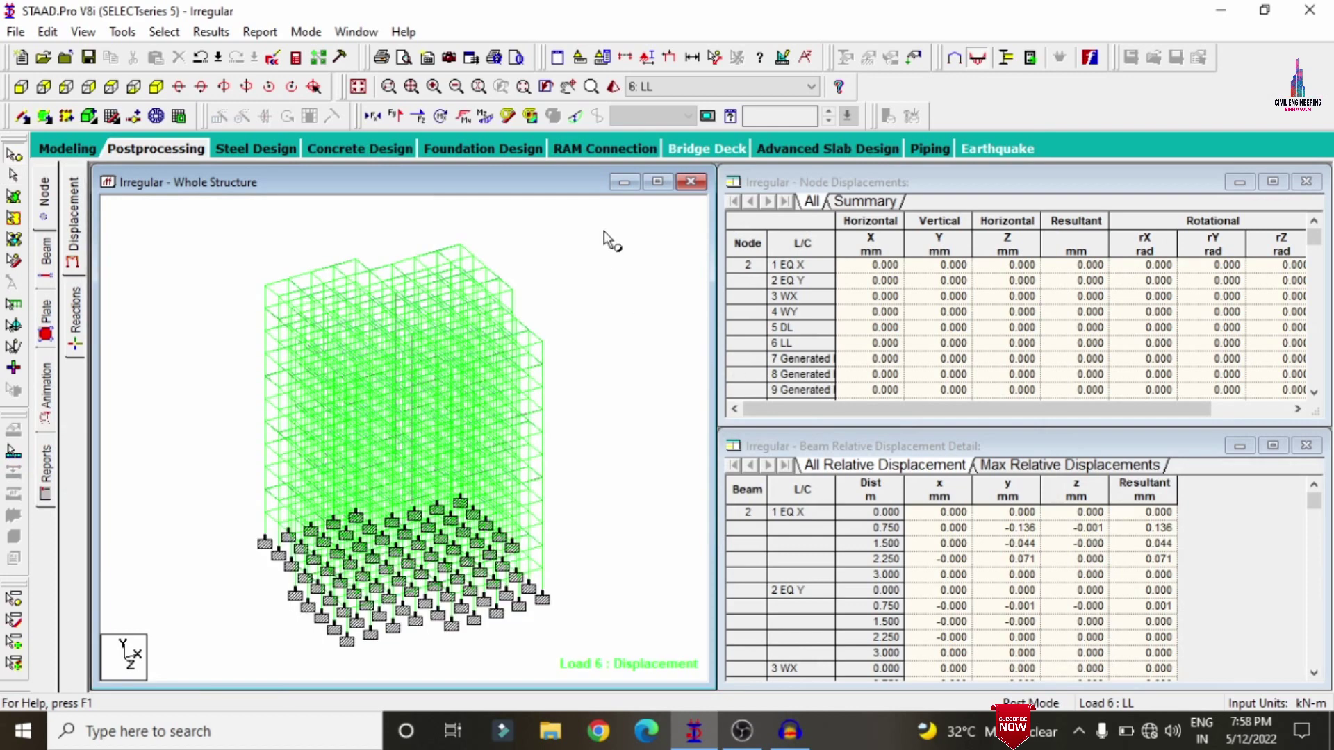
{"action": "left_click", "coordinate": [576, 116]}
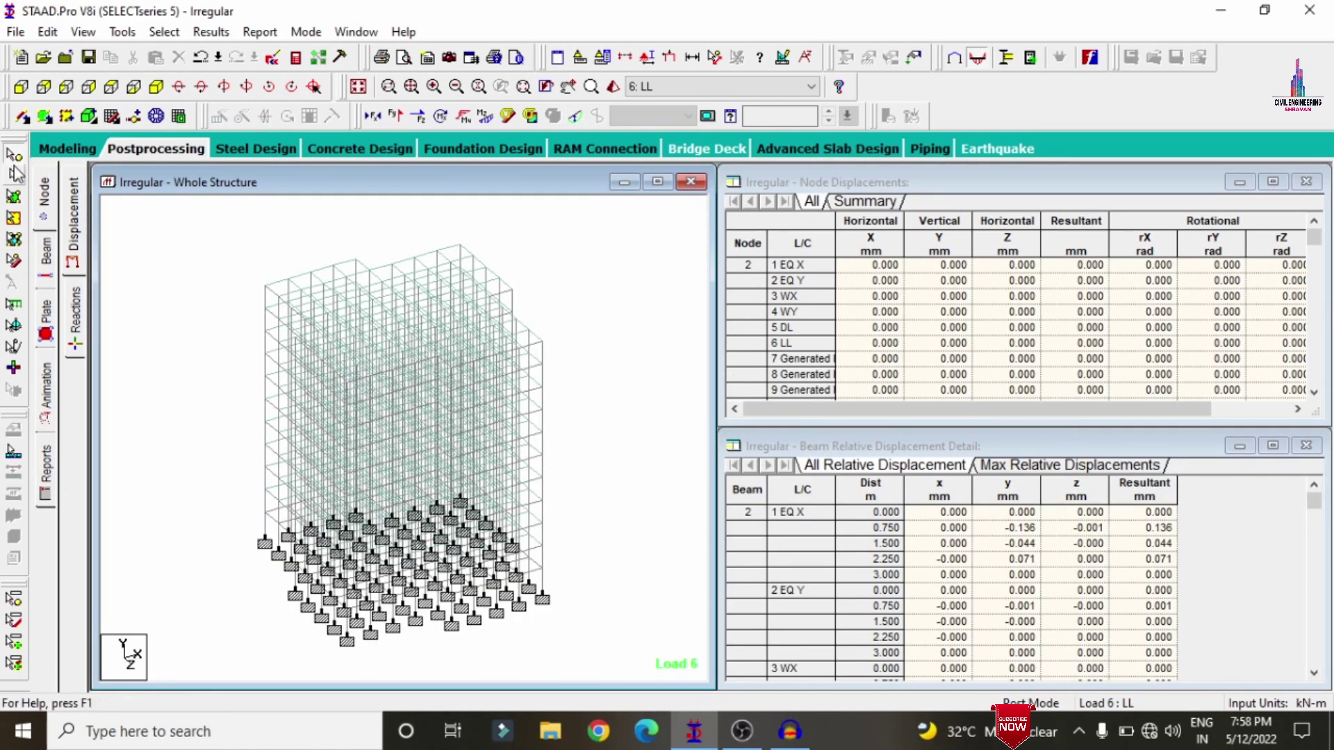
Review the IS-456 concrete design reinforcement of top beam 93
{"action": "double_click", "coordinate": [300, 274]}
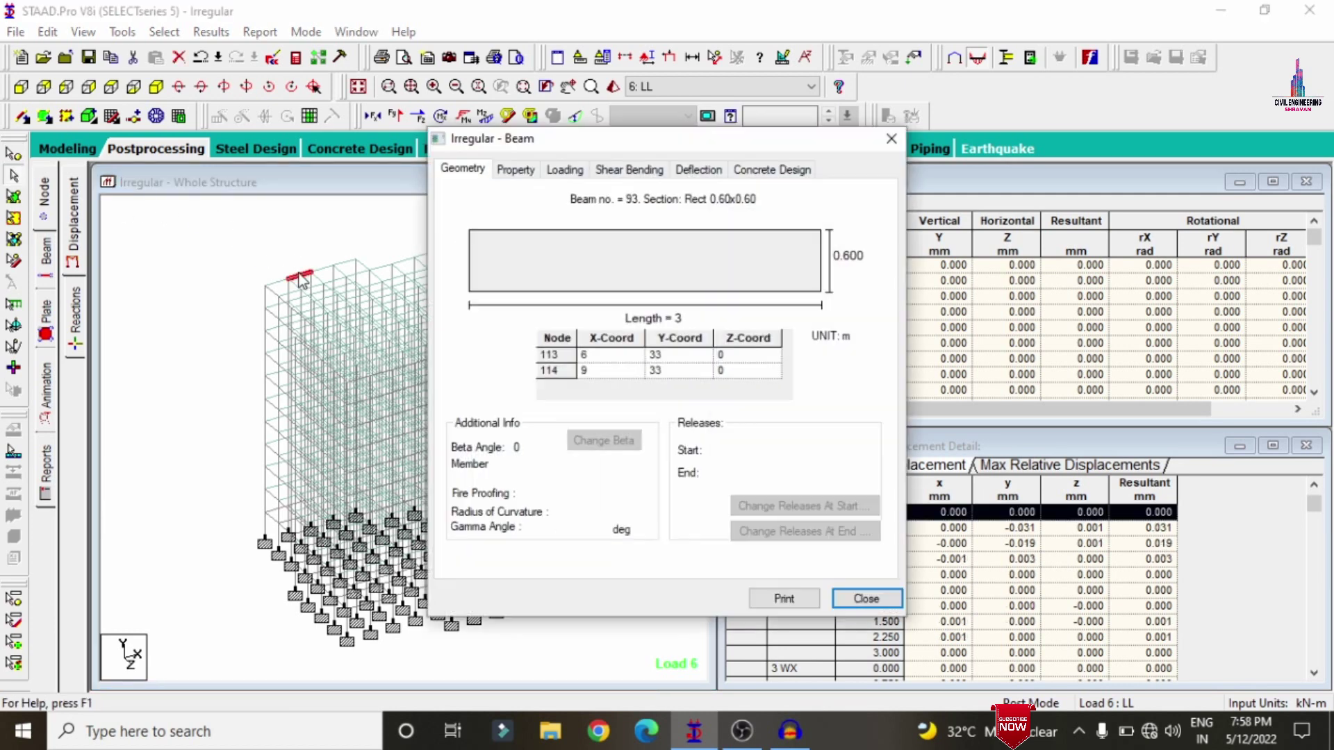
{"action": "left_click", "coordinate": [795, 172]}
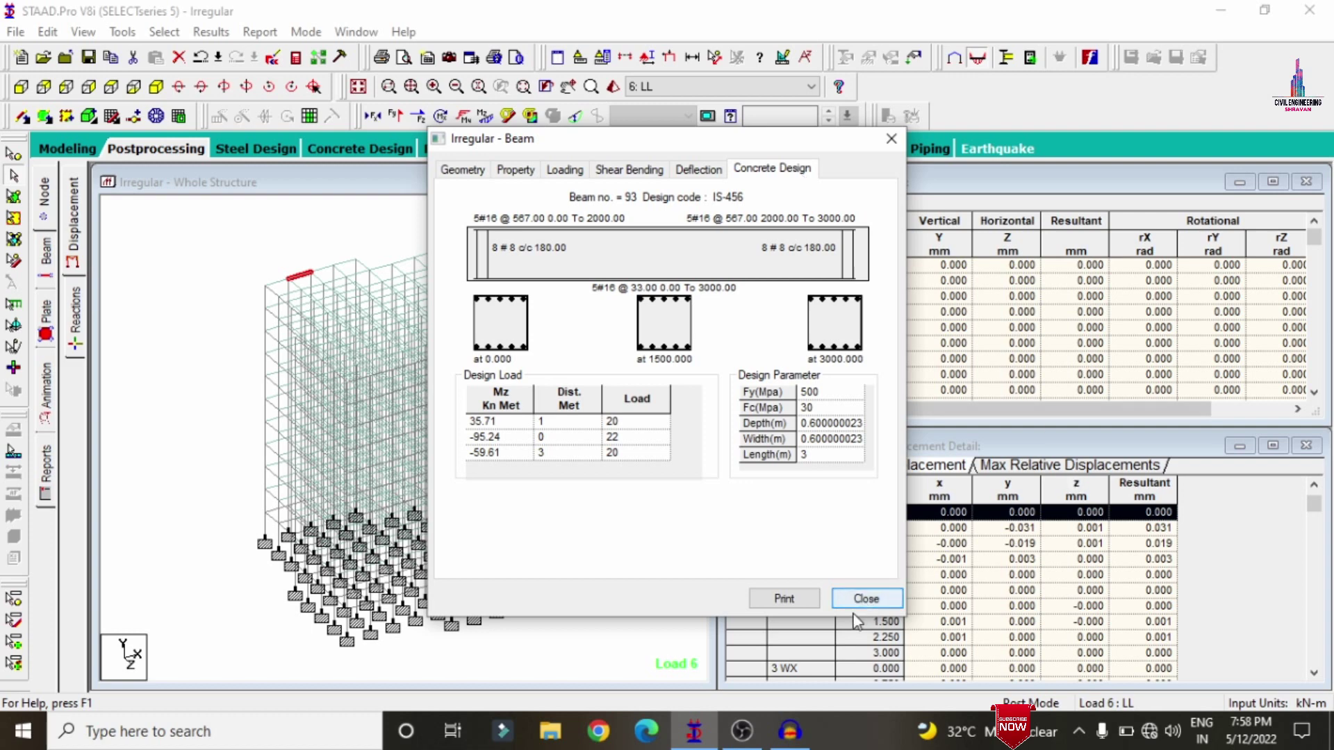
{"action": "left_click", "coordinate": [861, 598]}
{"action": "left_click", "coordinate": [640, 422]}
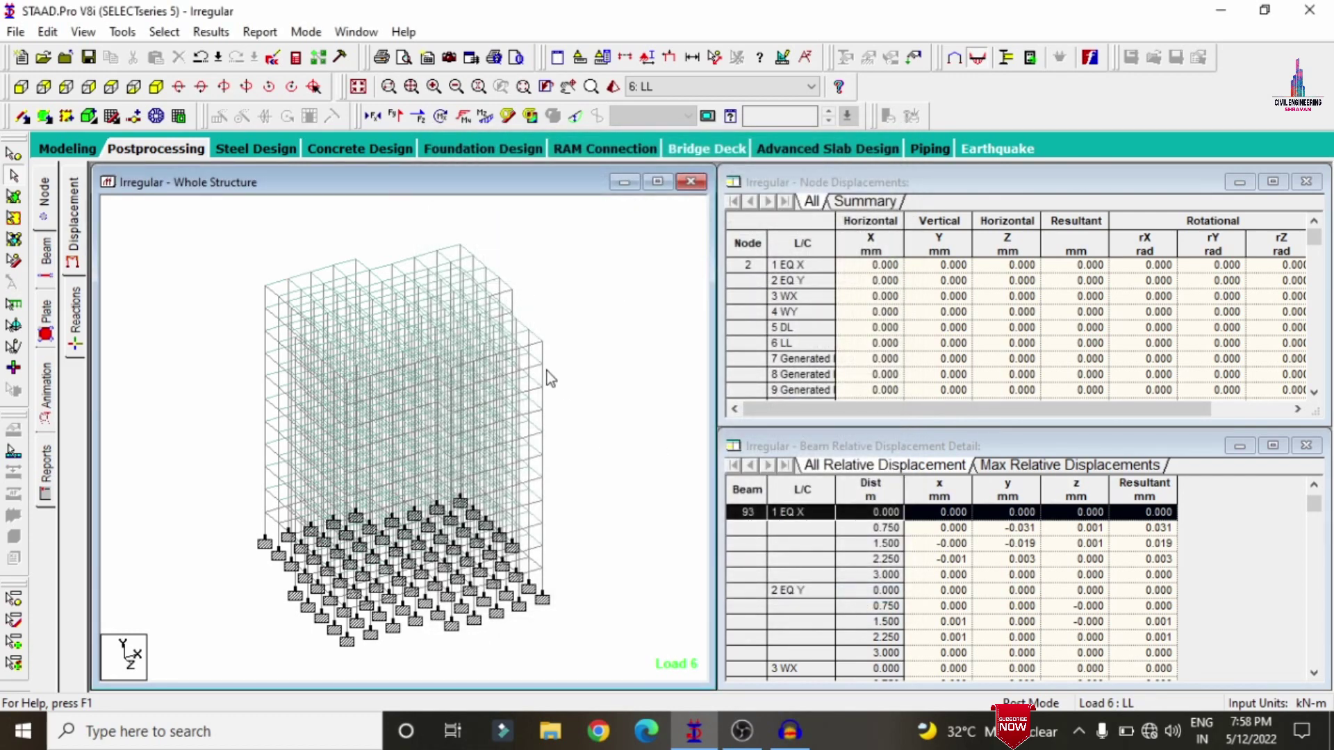
Review member 2079's concrete design results, then open the Irregular.anl output file
{"action": "double_click", "coordinate": [544, 383]}
{"action": "left_click", "coordinate": [763, 170]}
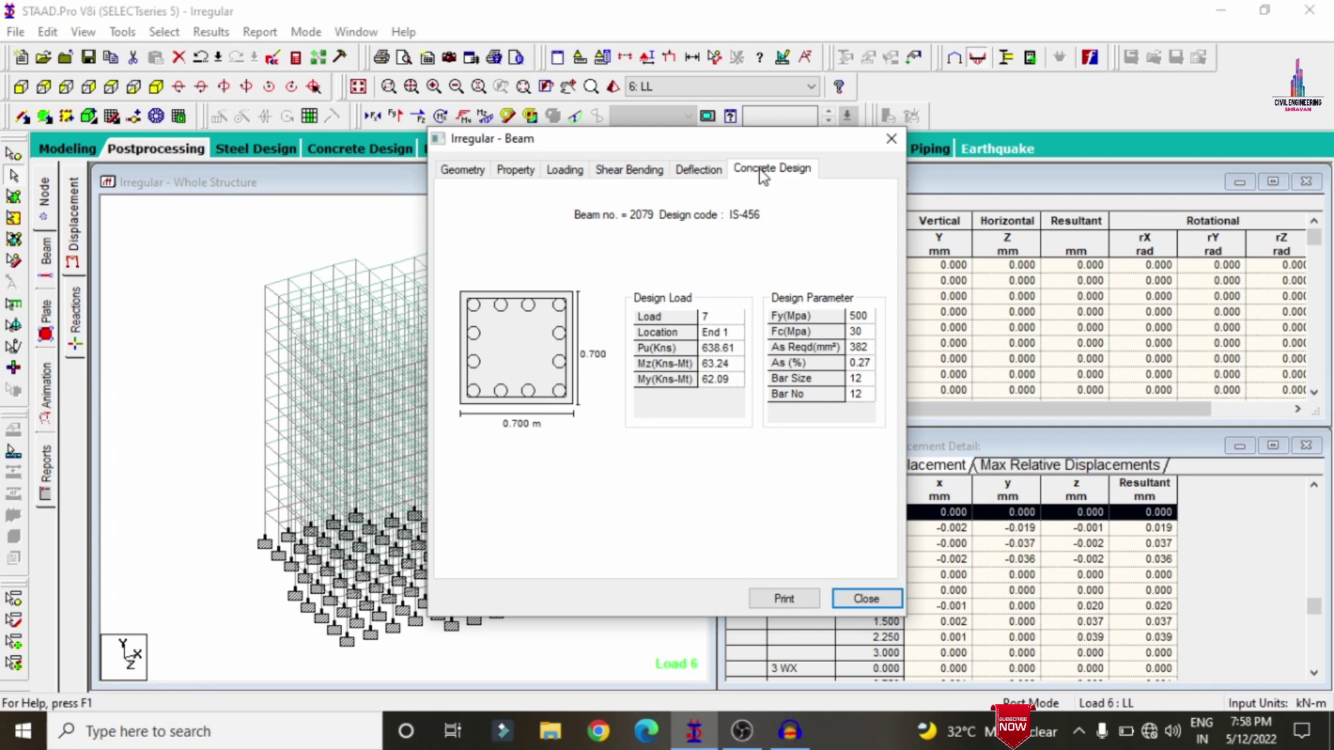
{"action": "left_click", "coordinate": [864, 599]}
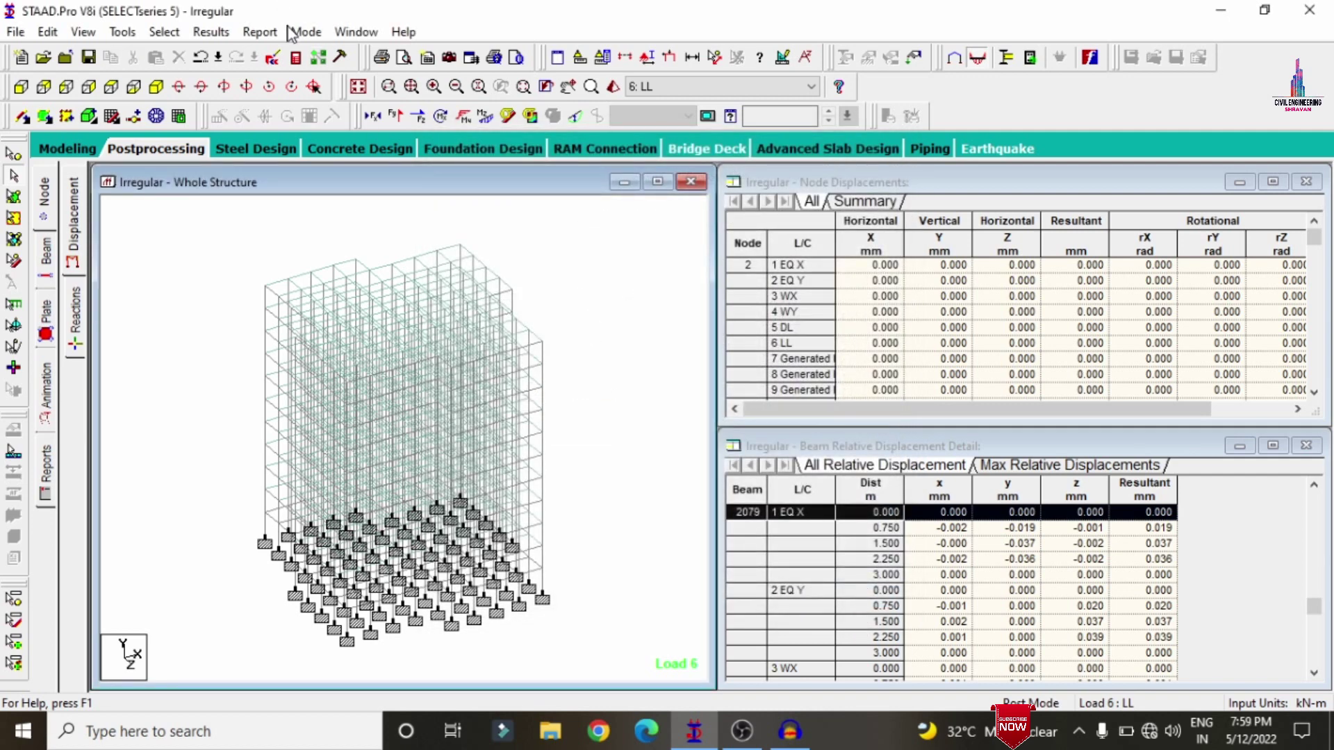
{"action": "left_click", "coordinate": [296, 58]}
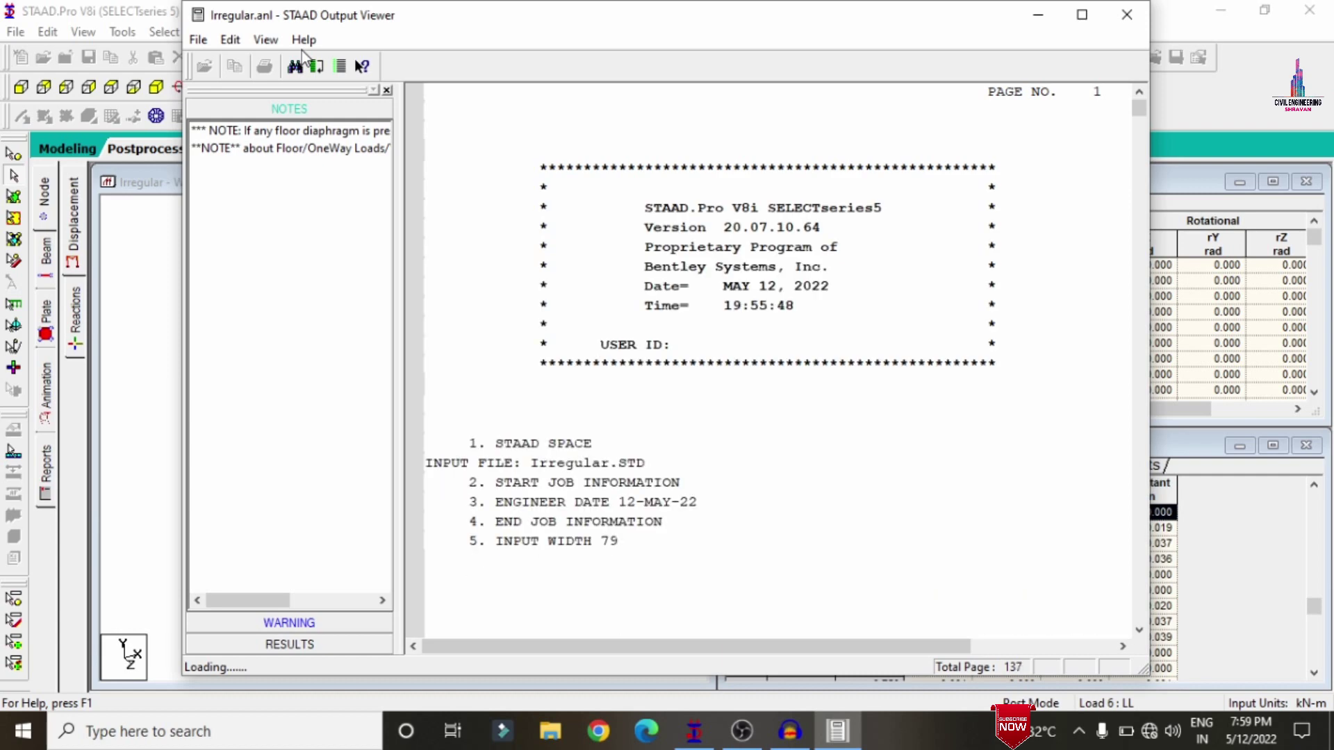
{"action": "left_click", "coordinate": [328, 638]}
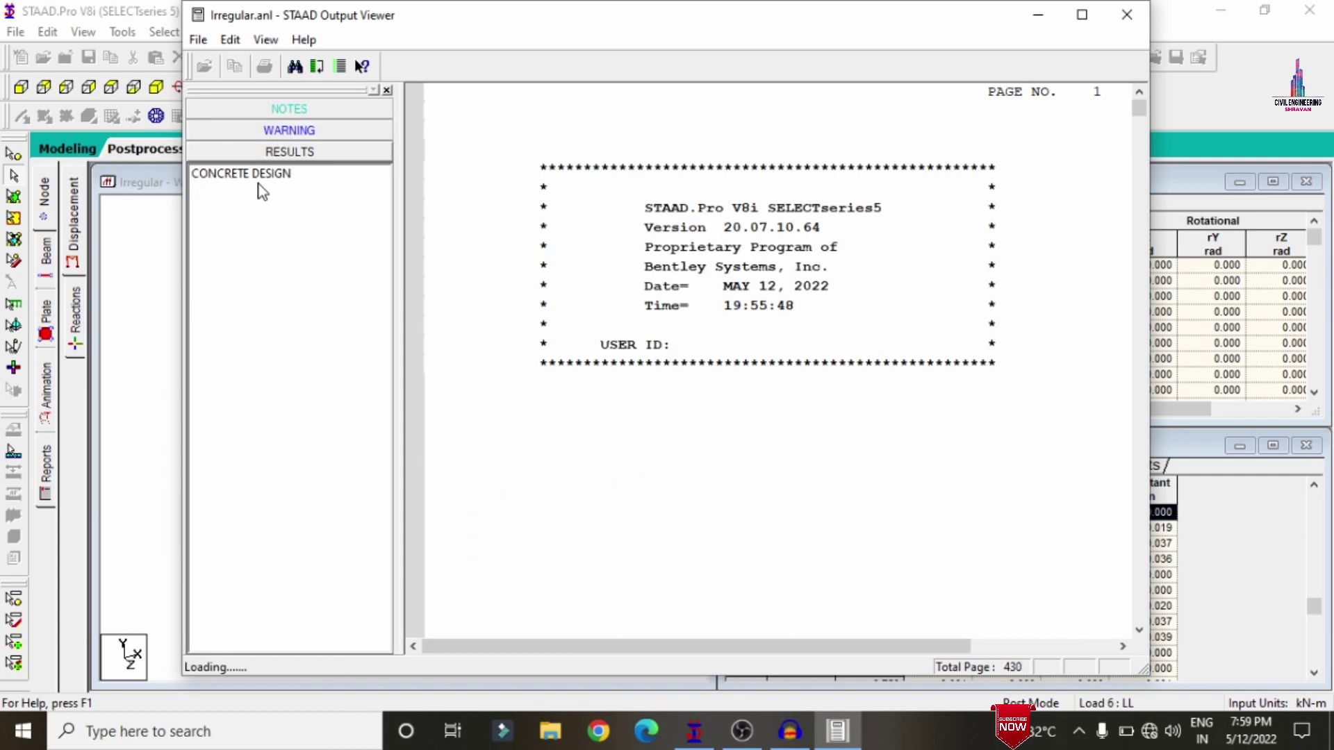
{"action": "left_click", "coordinate": [244, 174]}
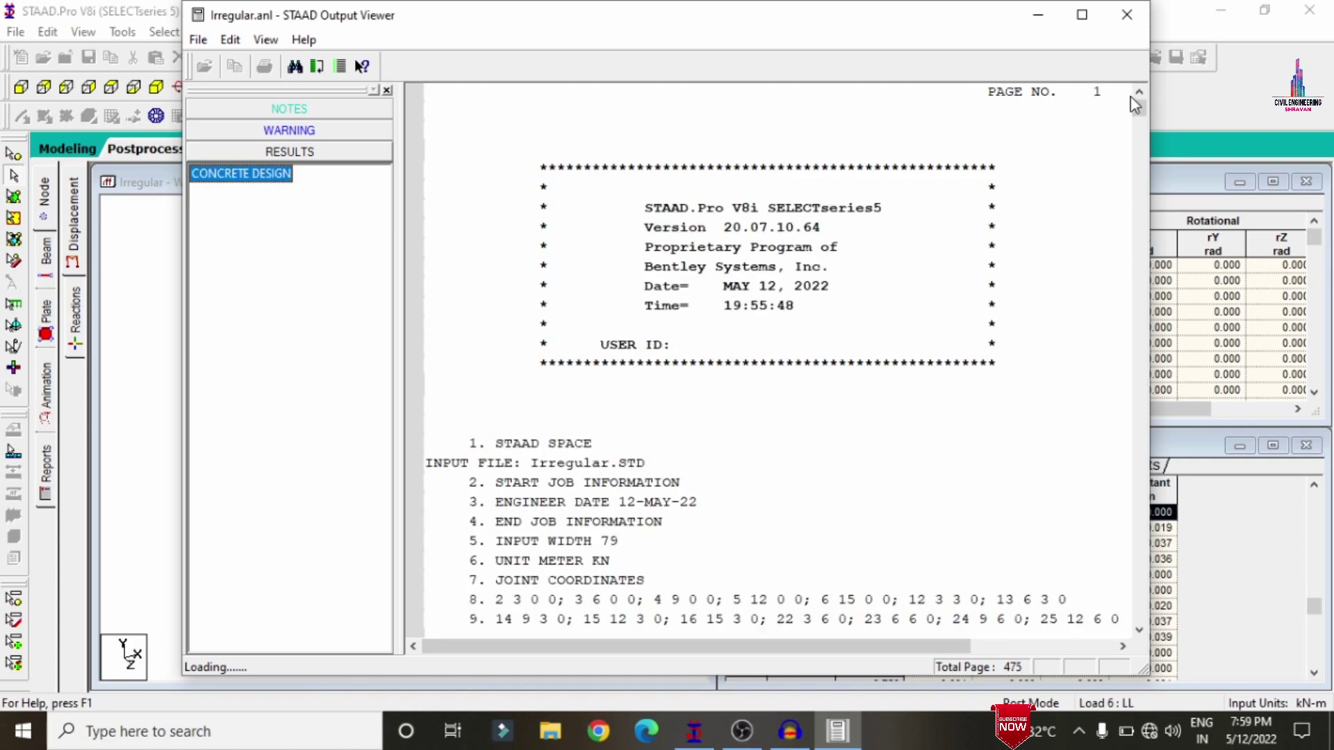
{"action": "left_click_drag", "start_coordinate": [1136, 107], "coordinate": [1107, 305]}
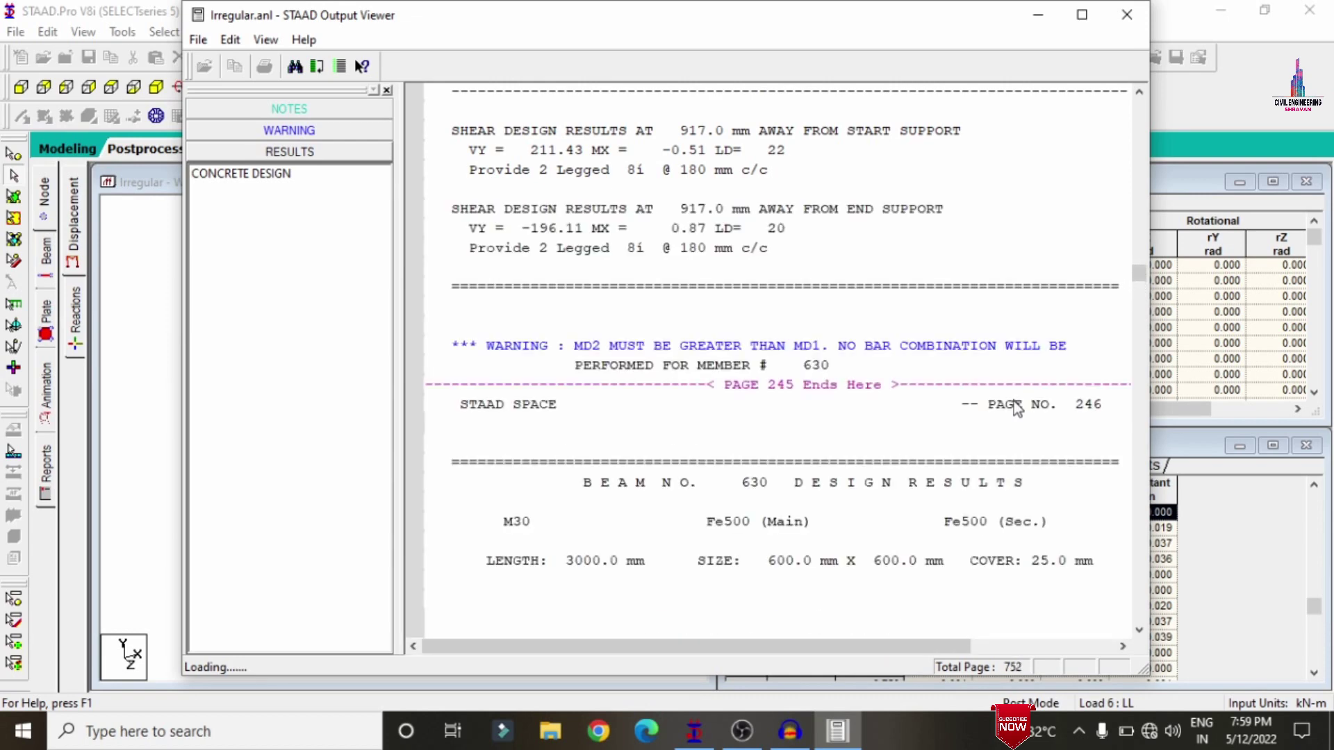
{"action": "left_click", "coordinate": [1120, 21]}
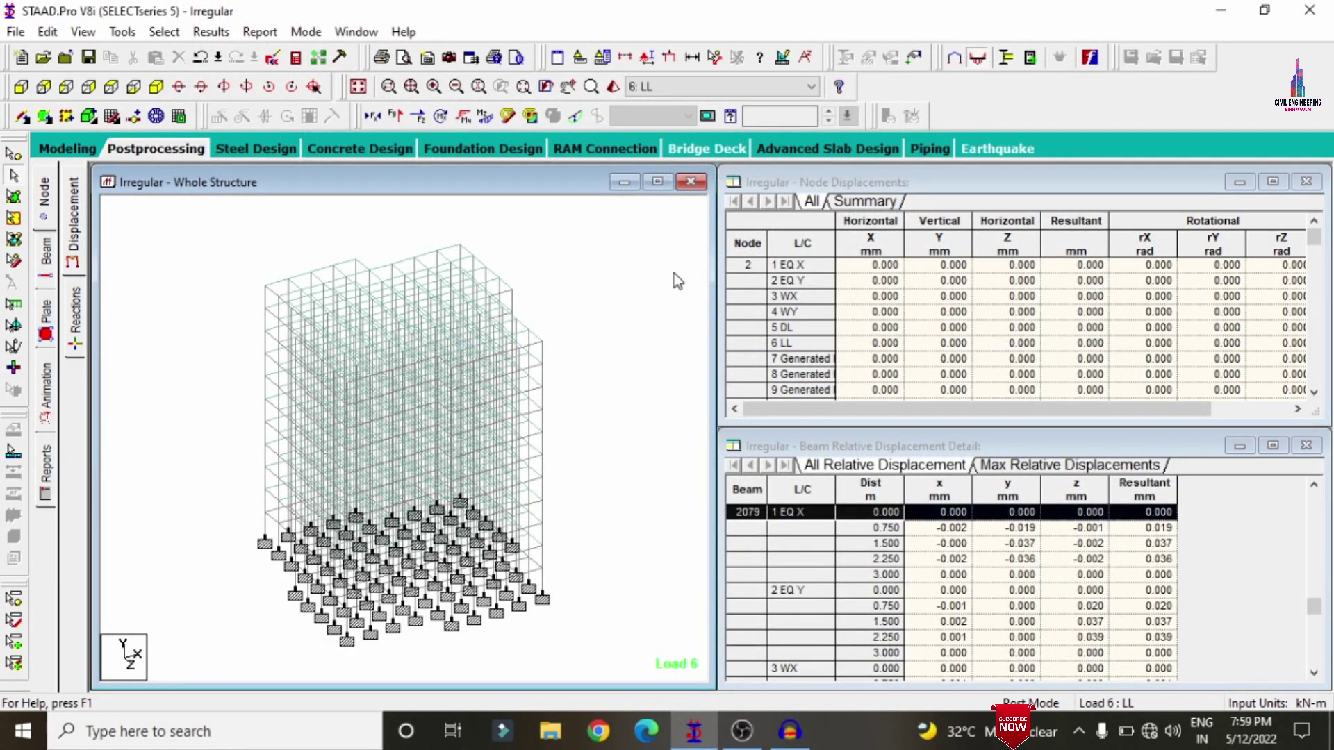
Include load cases 1–6 (EQ X, EQ Y, WX, WY, DL, LL) and run STAAD.foundation
{"action": "left_click", "coordinate": [445, 152]}
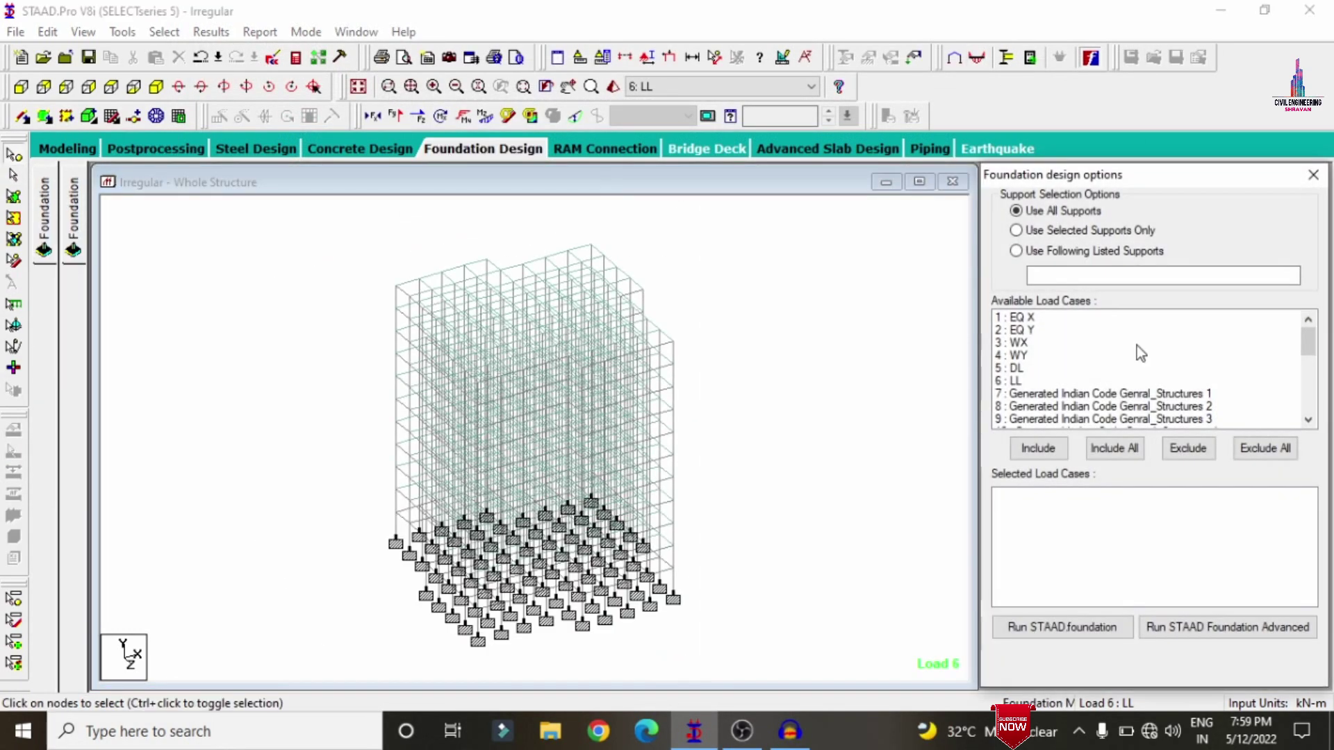
{"action": "left_click", "coordinate": [1071, 318]}
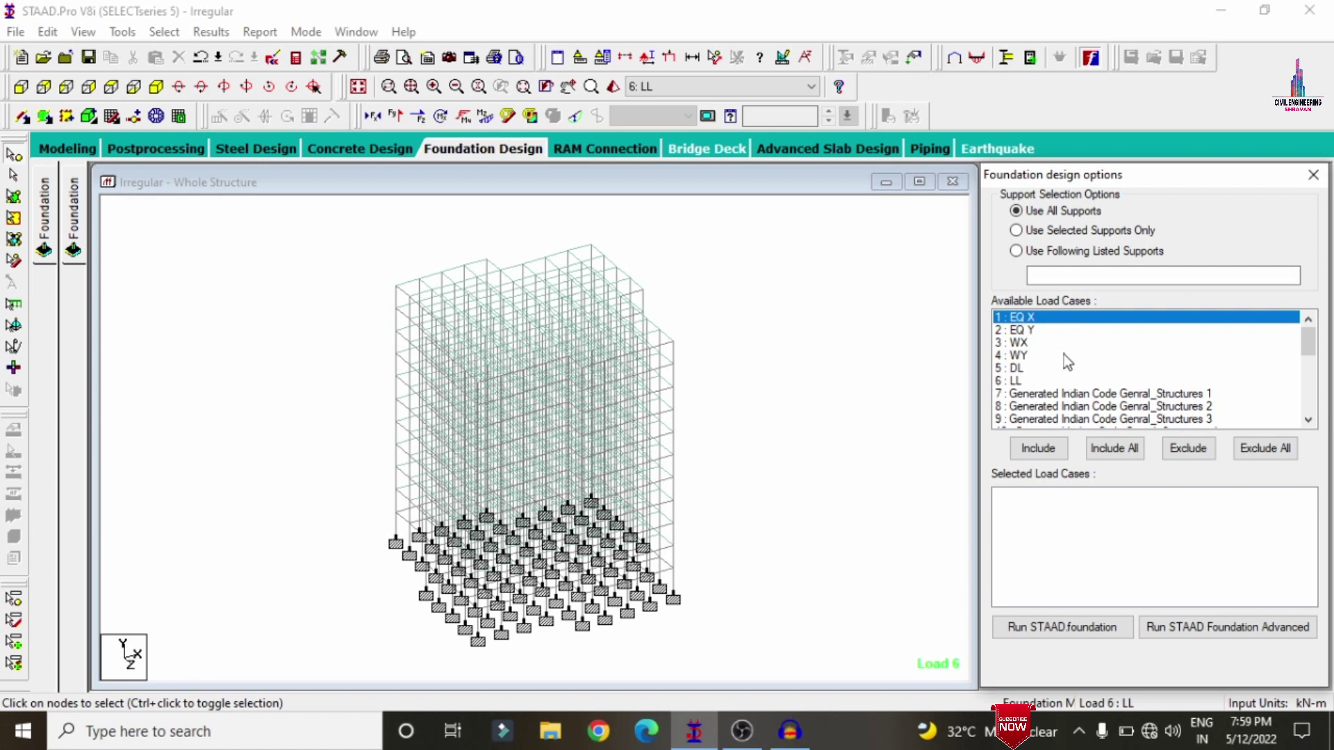
{"action": "left_click", "coordinate": [1044, 332]}
{"action": "left_click", "coordinate": [1037, 336]}
{"action": "left_click", "coordinate": [1040, 332]}
{"action": "left_click", "coordinate": [1033, 345]}
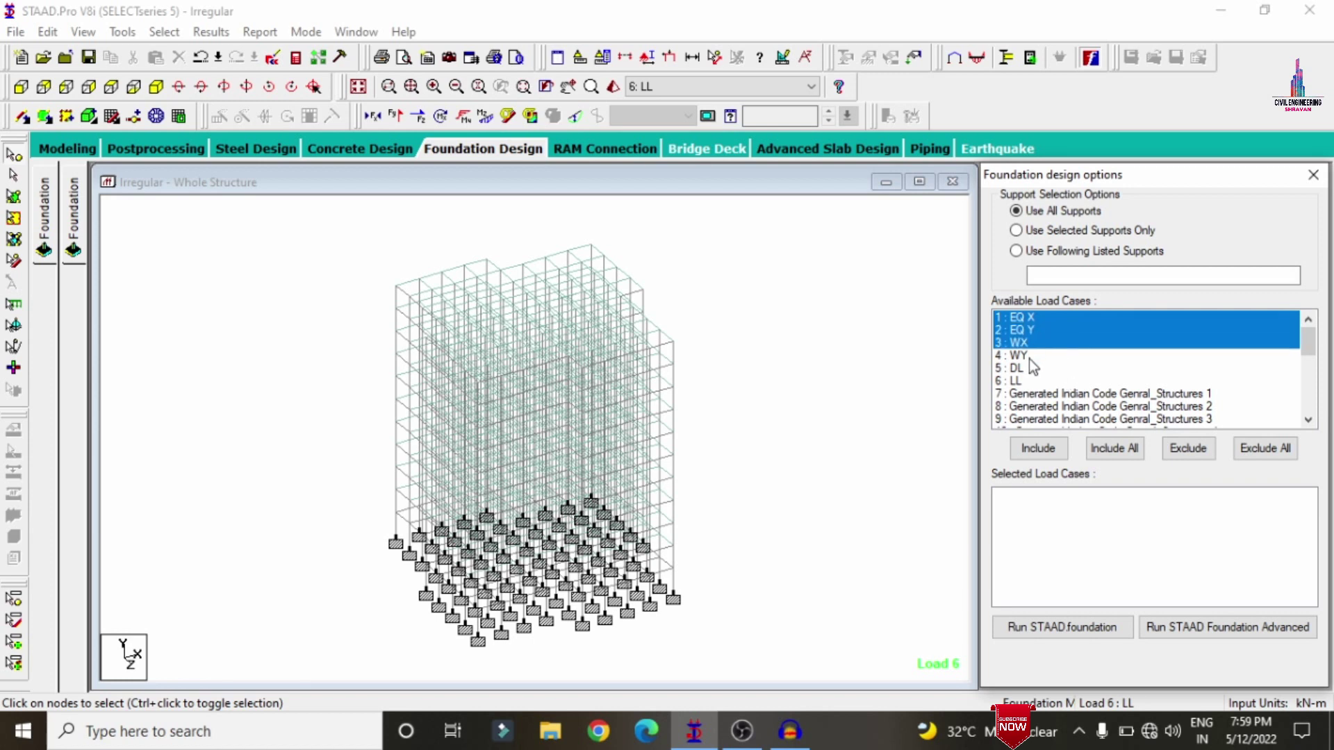
{"action": "left_click", "coordinate": [1029, 358]}
{"action": "left_click", "coordinate": [1028, 368]}
{"action": "left_click", "coordinate": [1026, 381]}
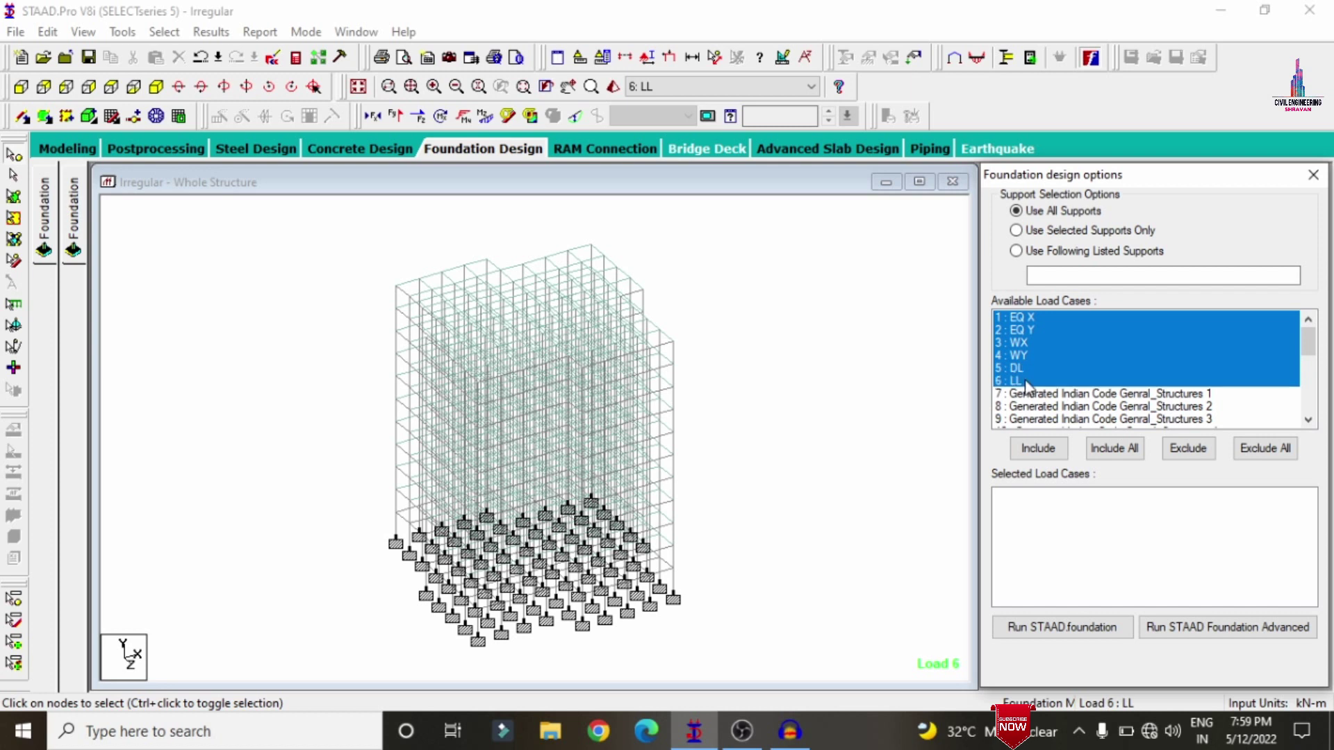
{"action": "left_click", "coordinate": [1038, 450]}
{"action": "left_click", "coordinate": [1061, 626]}
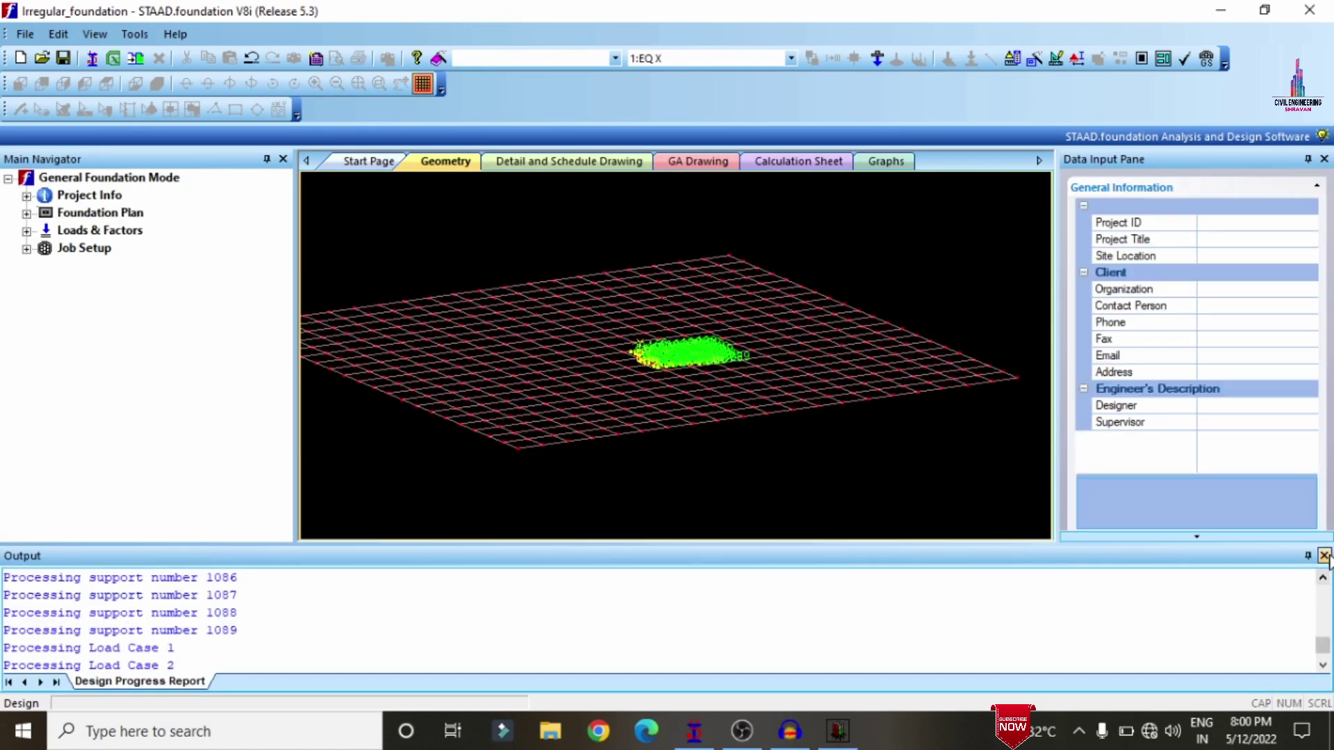
Close the Output panel, zoom into the supports, and expand Loads & Factors
{"action": "left_click", "coordinate": [1324, 556]}
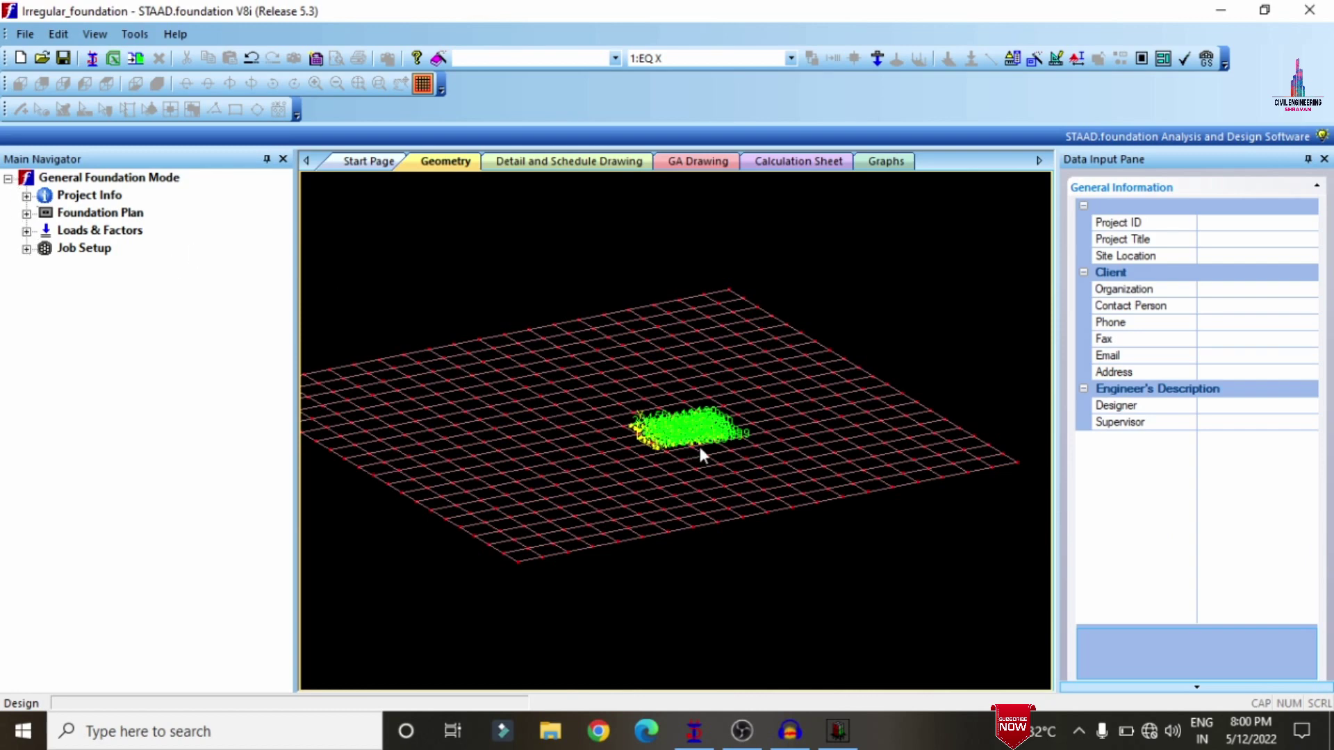
{"action": "scroll", "coordinate": [699, 453], "scroll_direction": "up", "scroll_amount": 5}
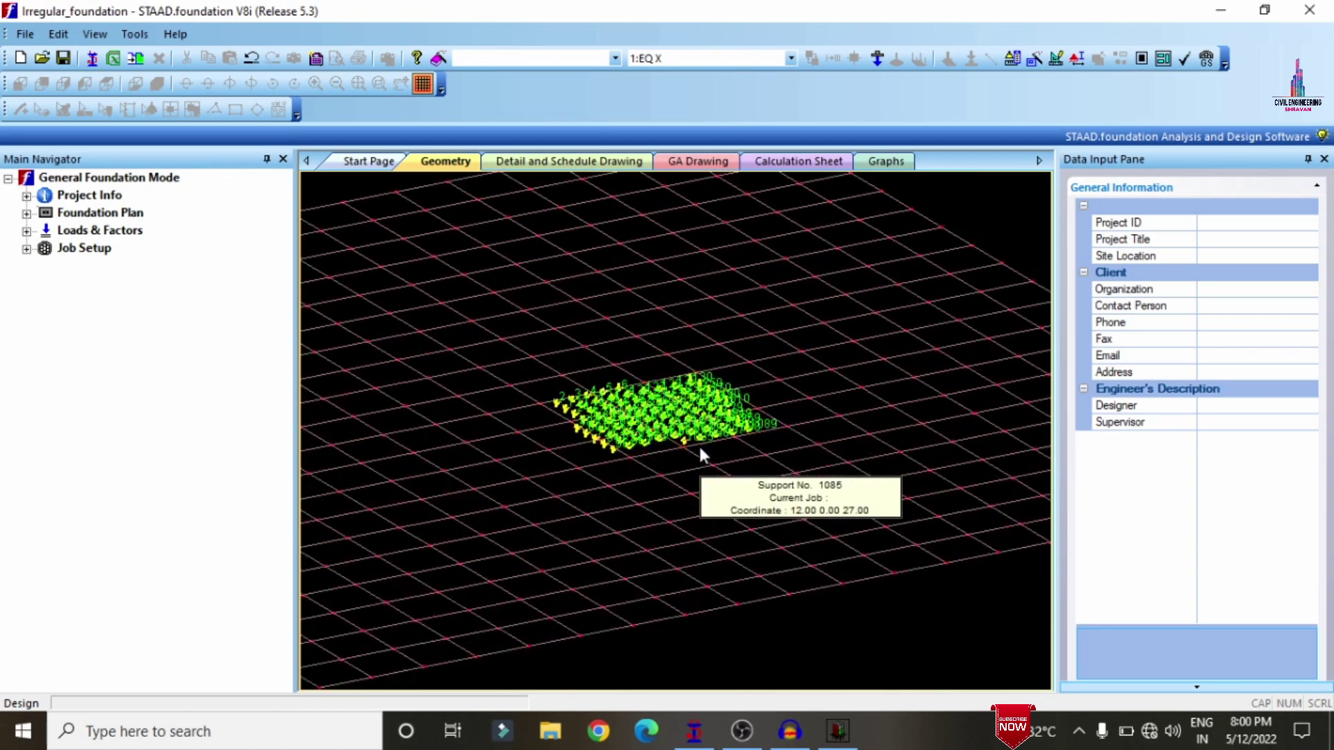
{"action": "scroll", "coordinate": [700, 450], "scroll_direction": "up", "scroll_amount": 1}
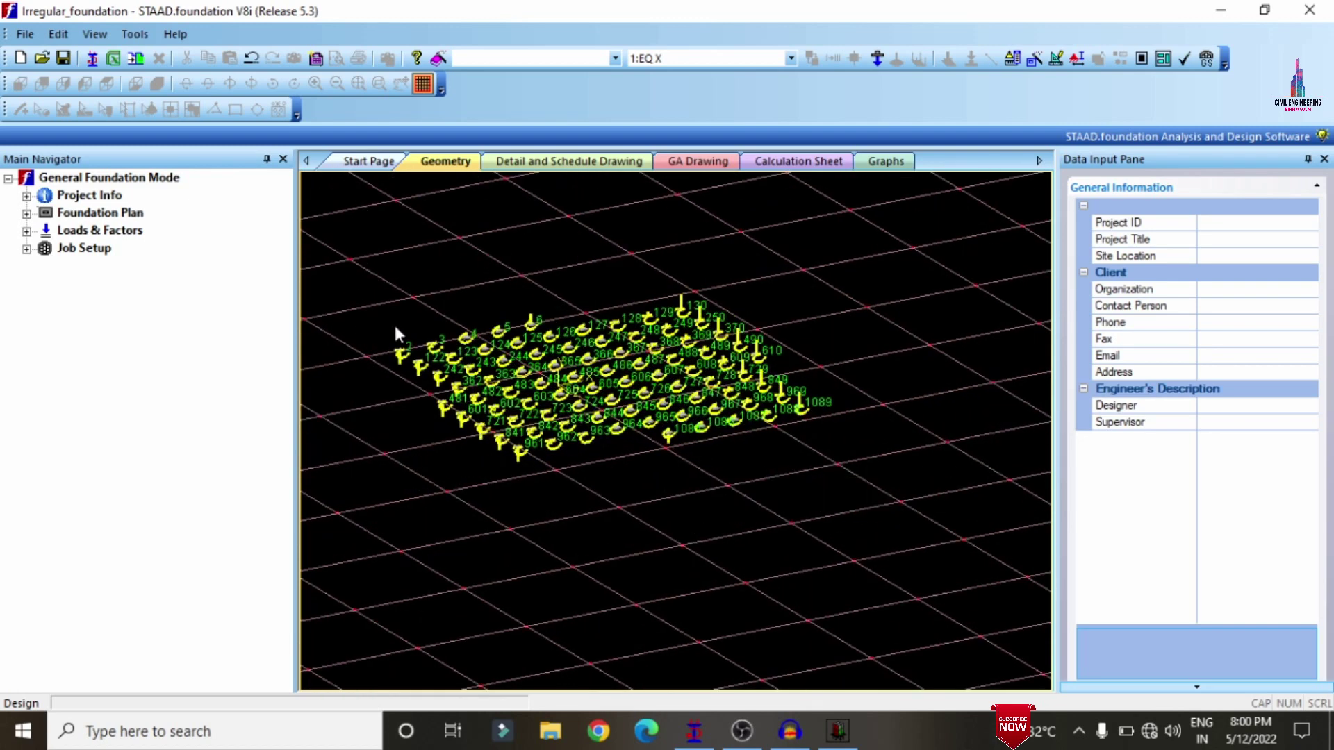
{"action": "left_click", "coordinate": [26, 231]}
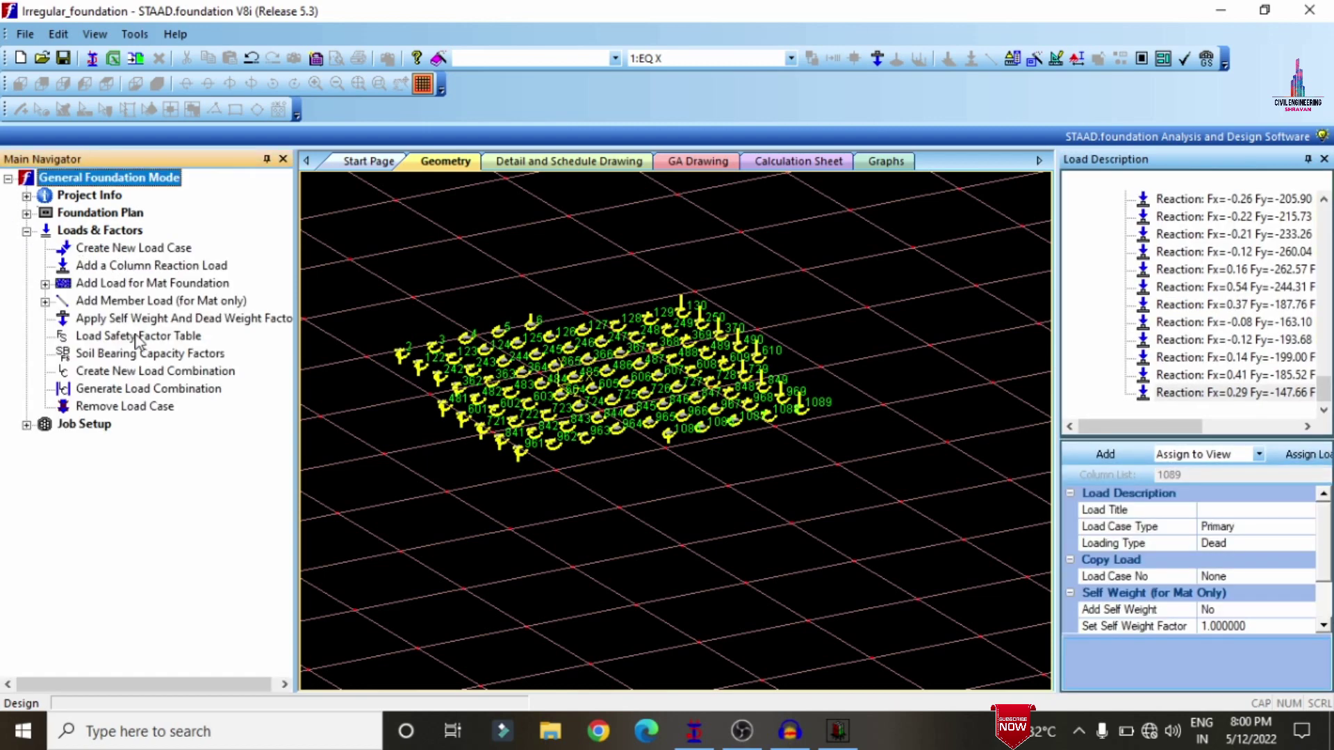
Generate service and ultimate load combinations from the INDIAN table, giving 101–102 and 201–204
{"action": "left_click", "coordinate": [154, 389]}
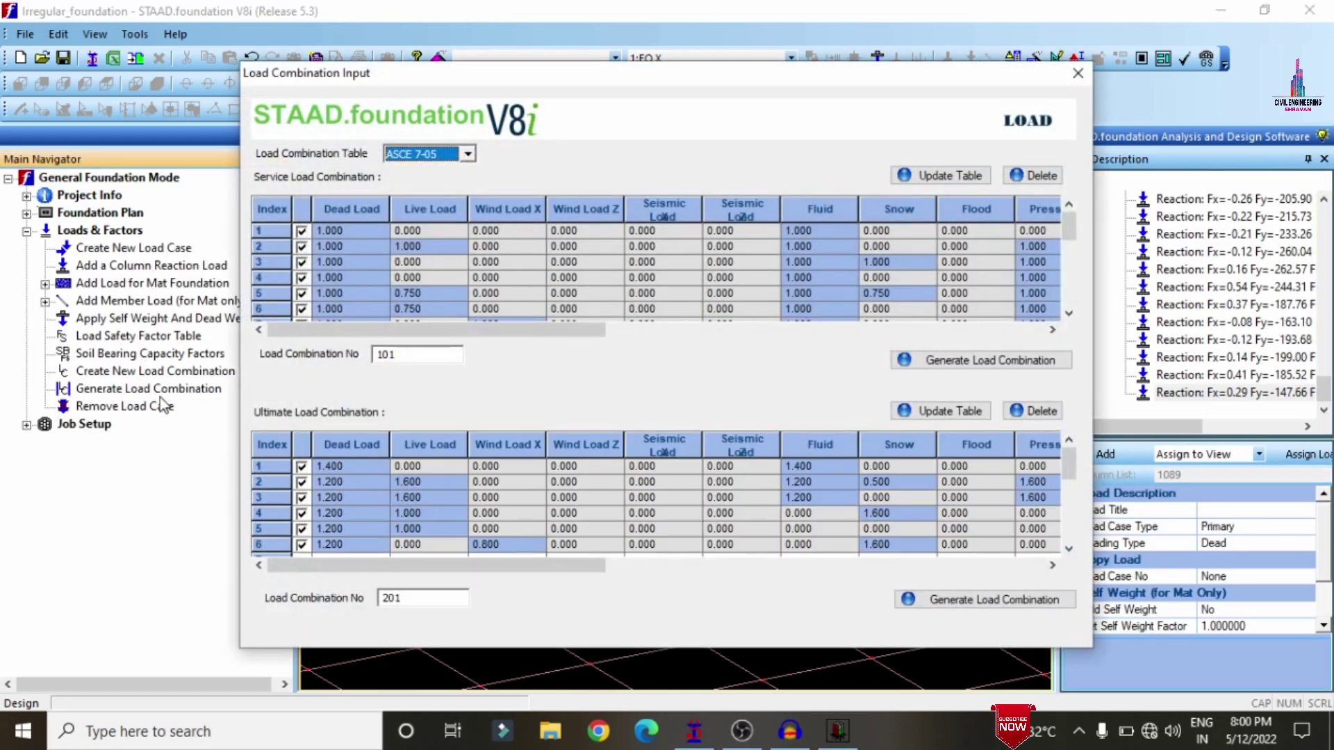
{"action": "left_click", "coordinate": [407, 152]}
{"action": "left_click", "coordinate": [416, 190]}
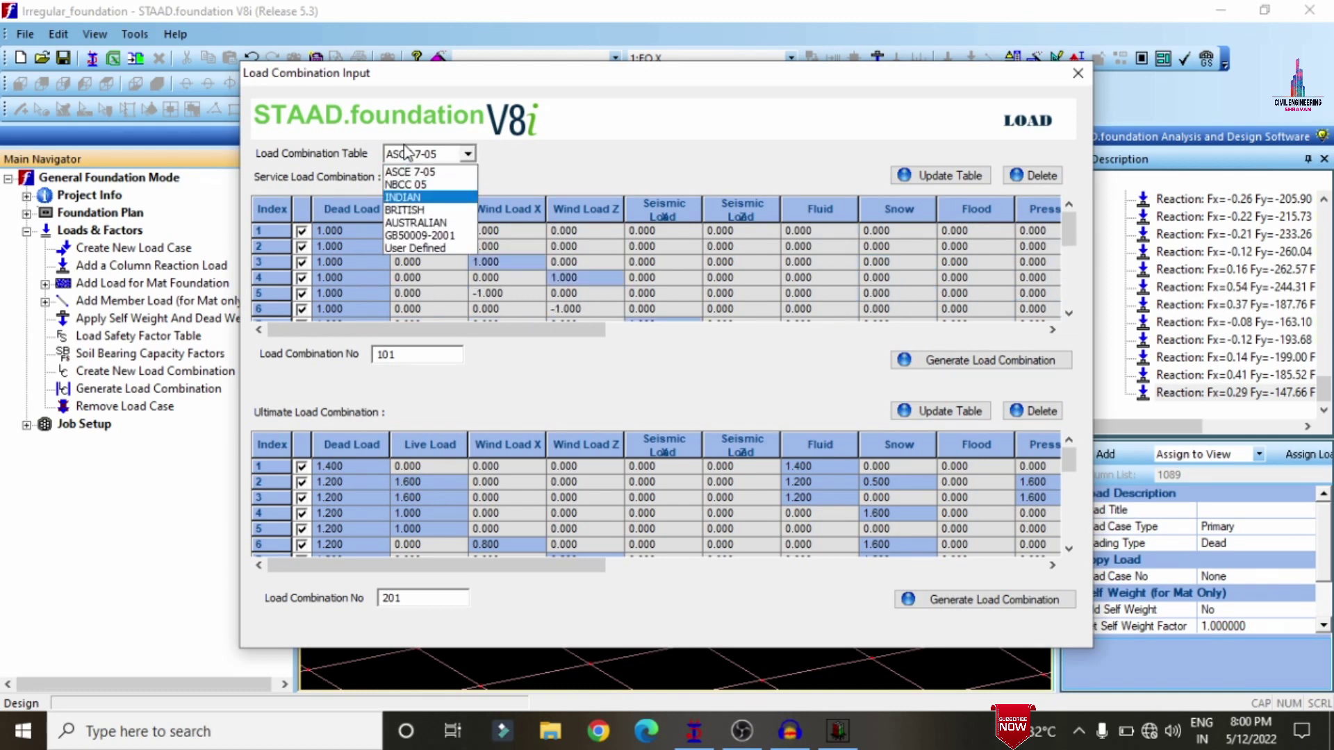
{"action": "left_click", "coordinate": [901, 361]}
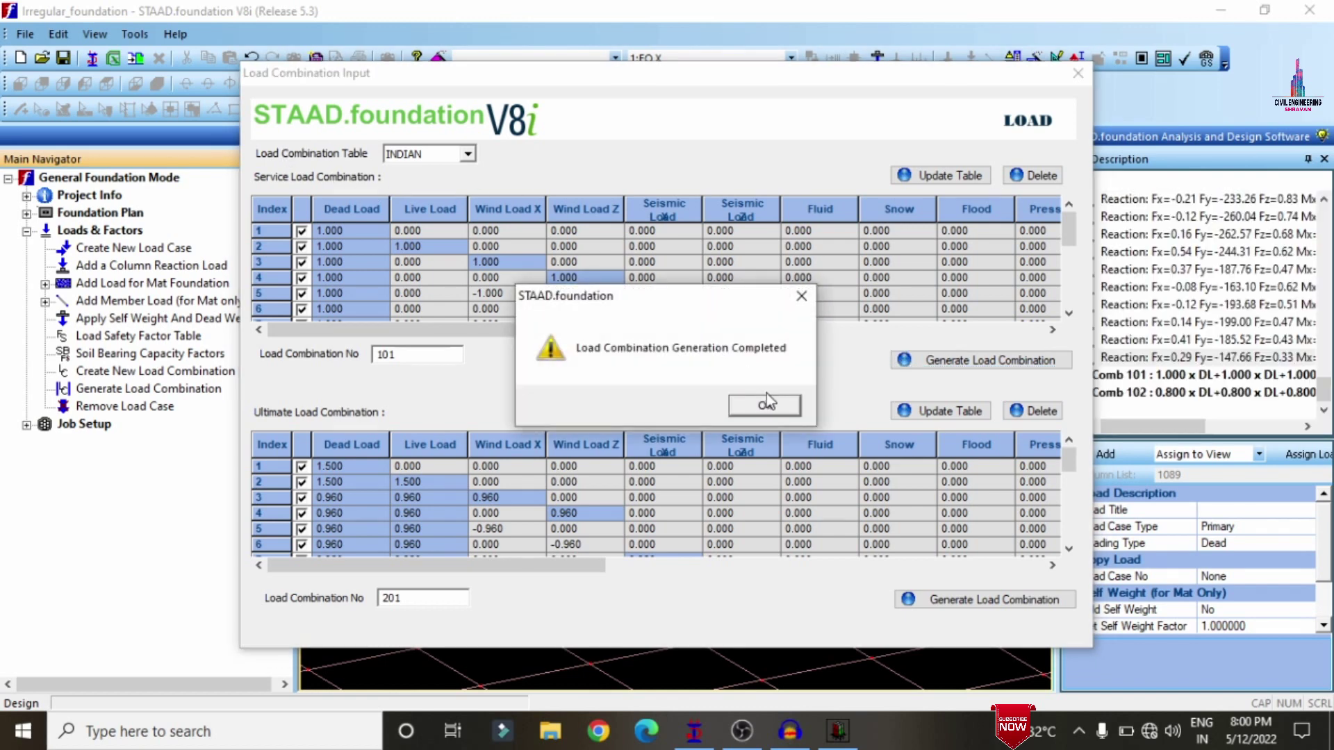
{"action": "left_click", "coordinate": [767, 403]}
{"action": "left_click", "coordinate": [955, 596]}
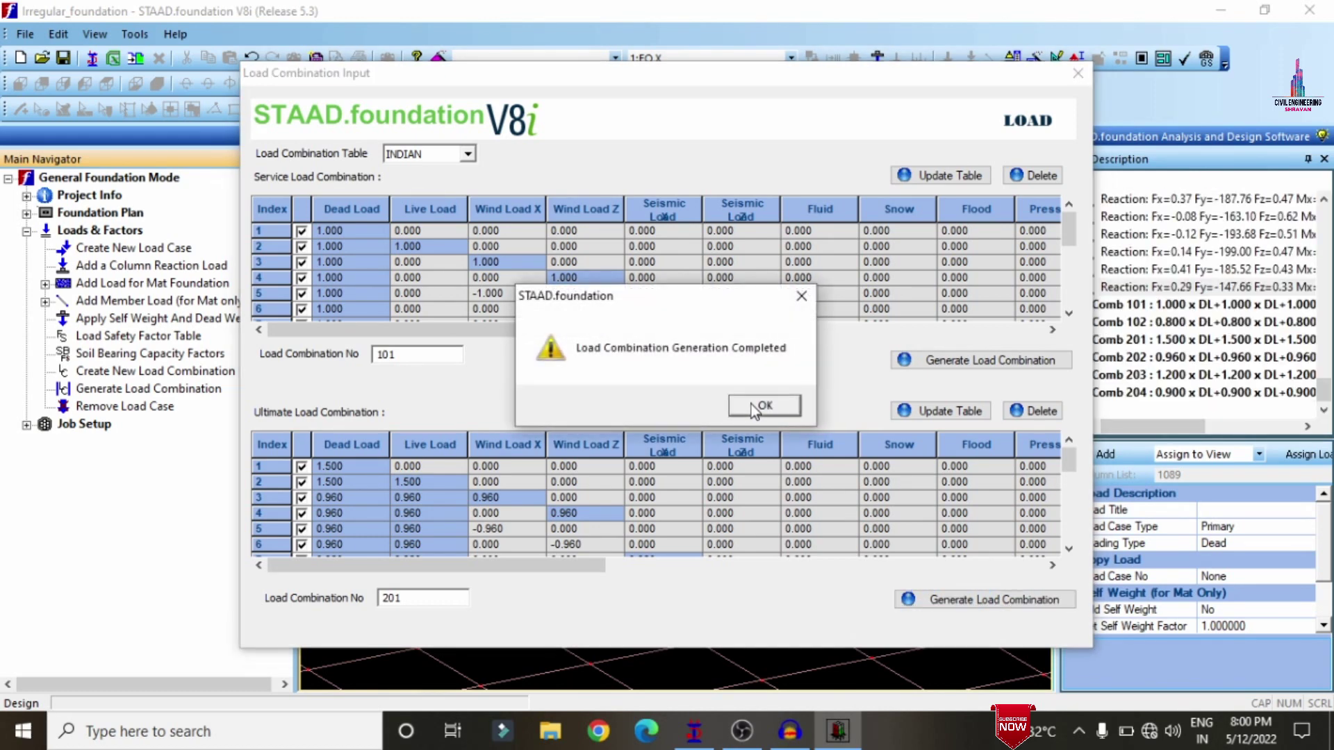
{"action": "left_click", "coordinate": [765, 408]}
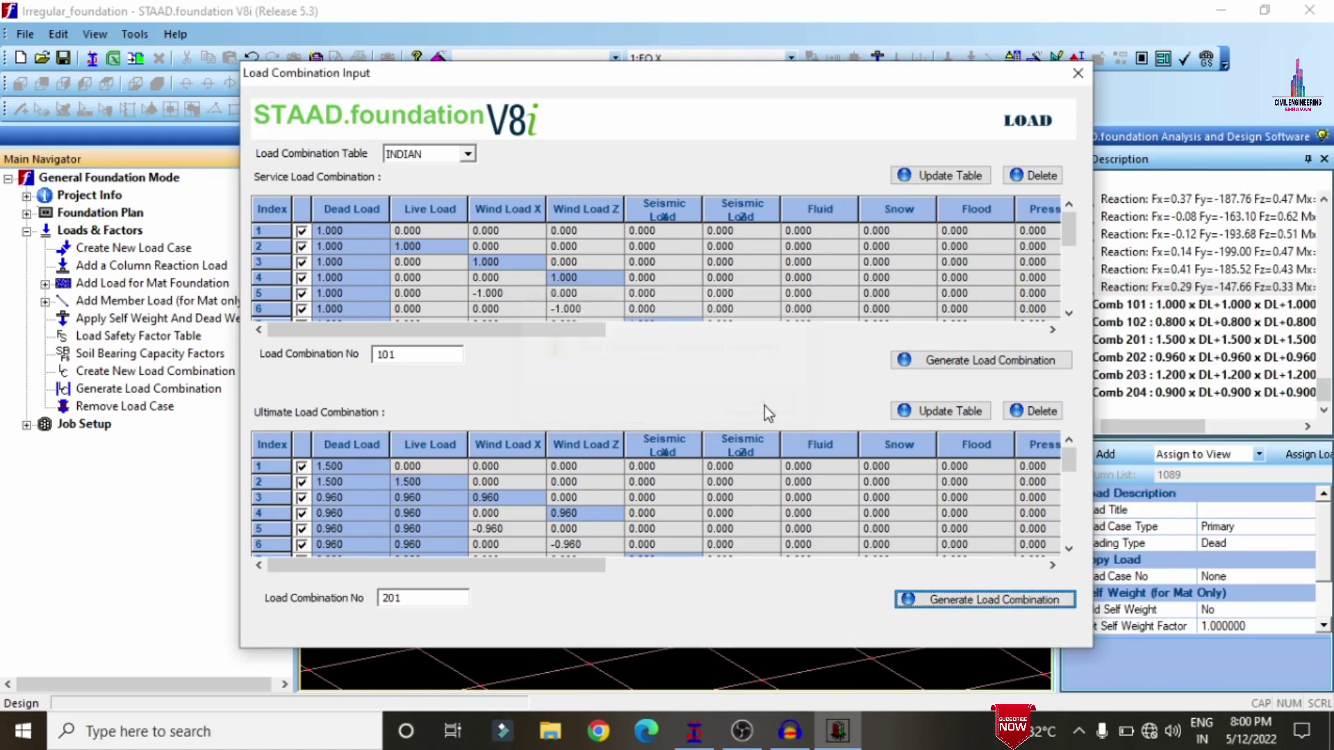
{"action": "left_click", "coordinate": [1078, 75]}
{"action": "left_click", "coordinate": [27, 425]}
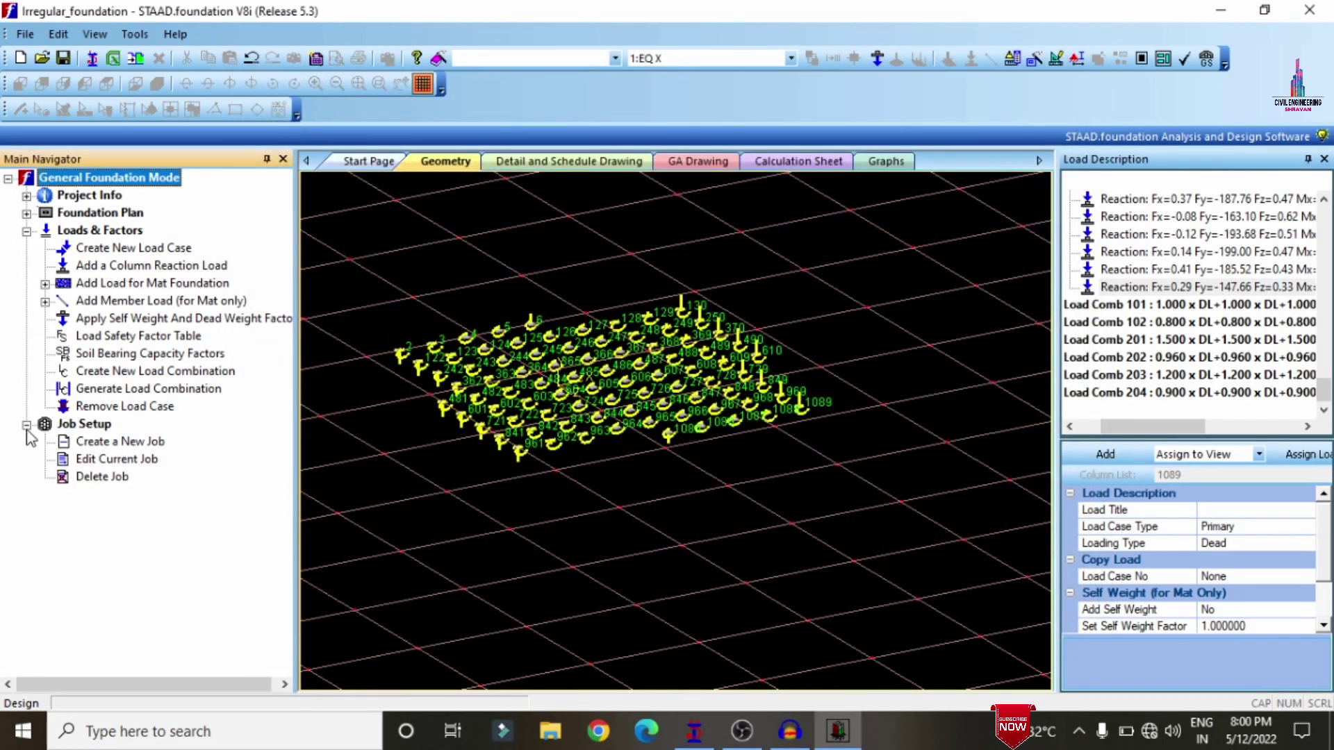
Define new job ISO with Indian design code and SI units
{"action": "left_click", "coordinate": [93, 444]}
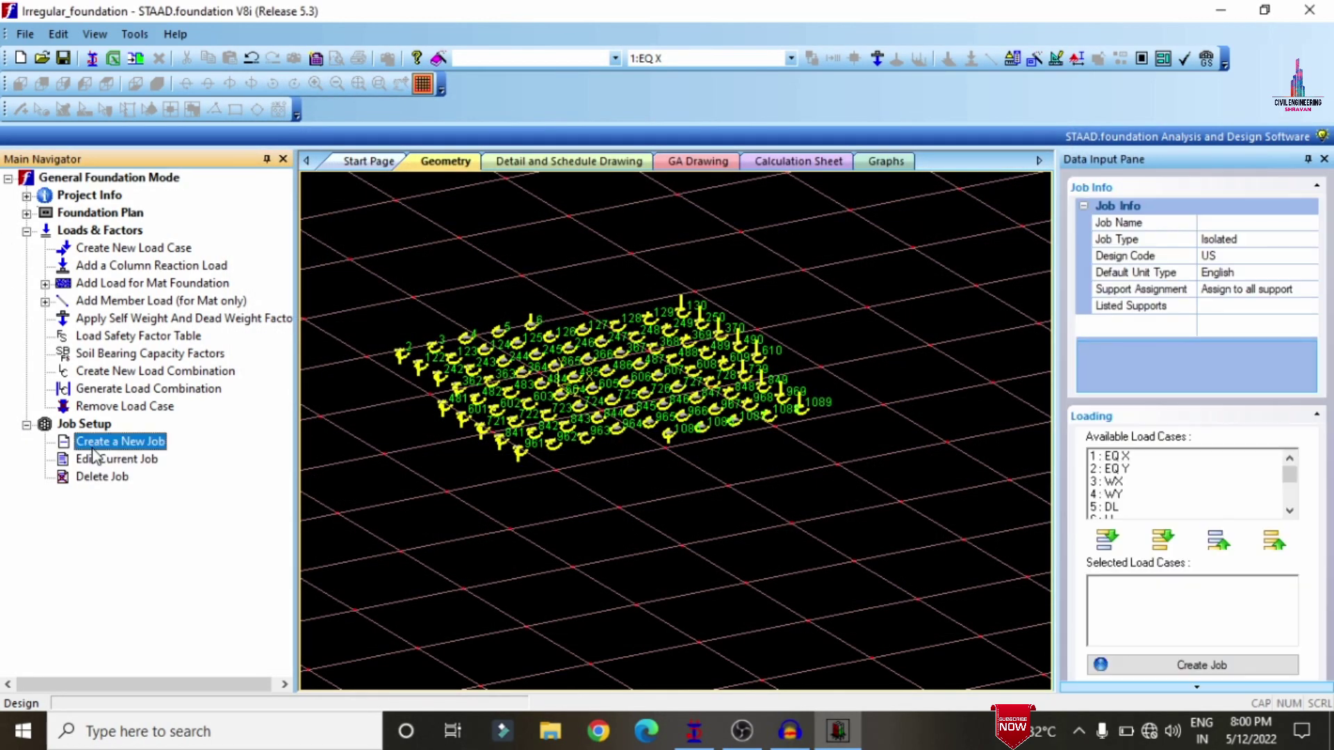
{"action": "left_click", "coordinate": [1227, 222]}
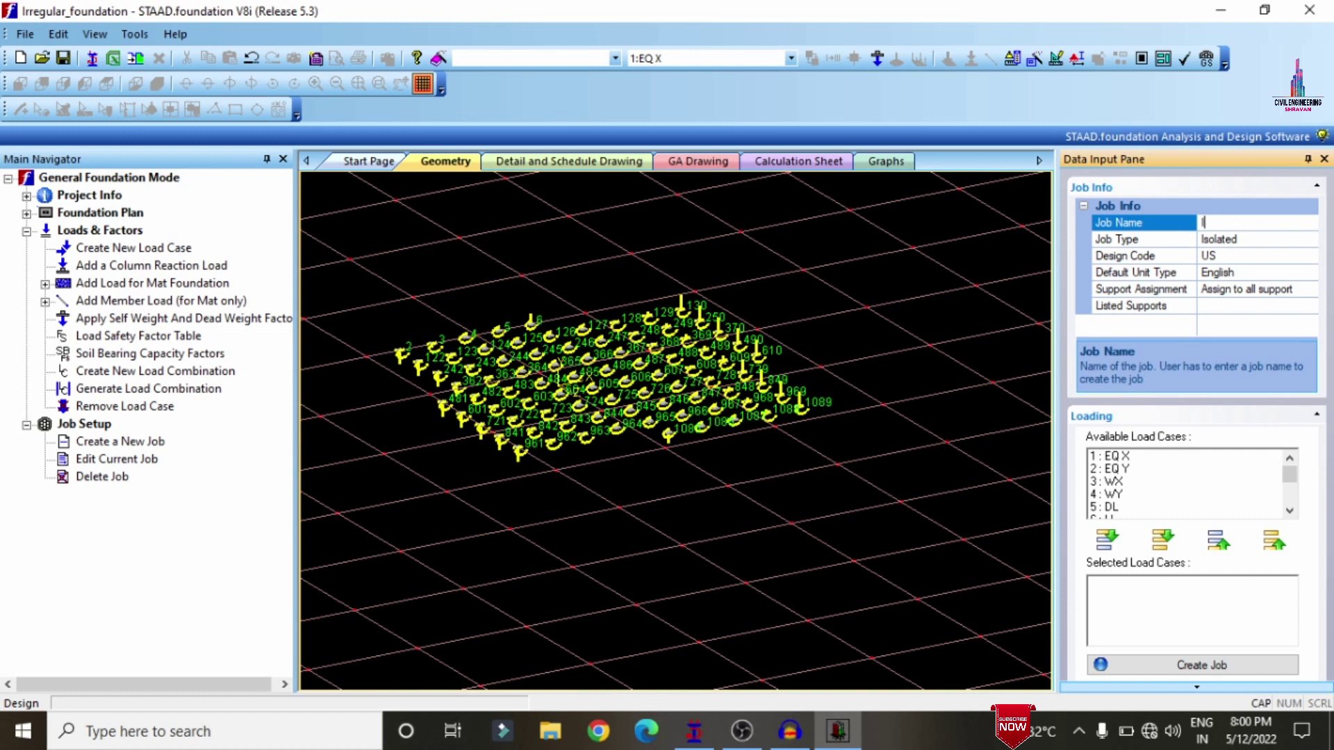
{"action": "left_click", "coordinate": [1309, 256]}
{"action": "left_click", "coordinate": [1224, 298]}
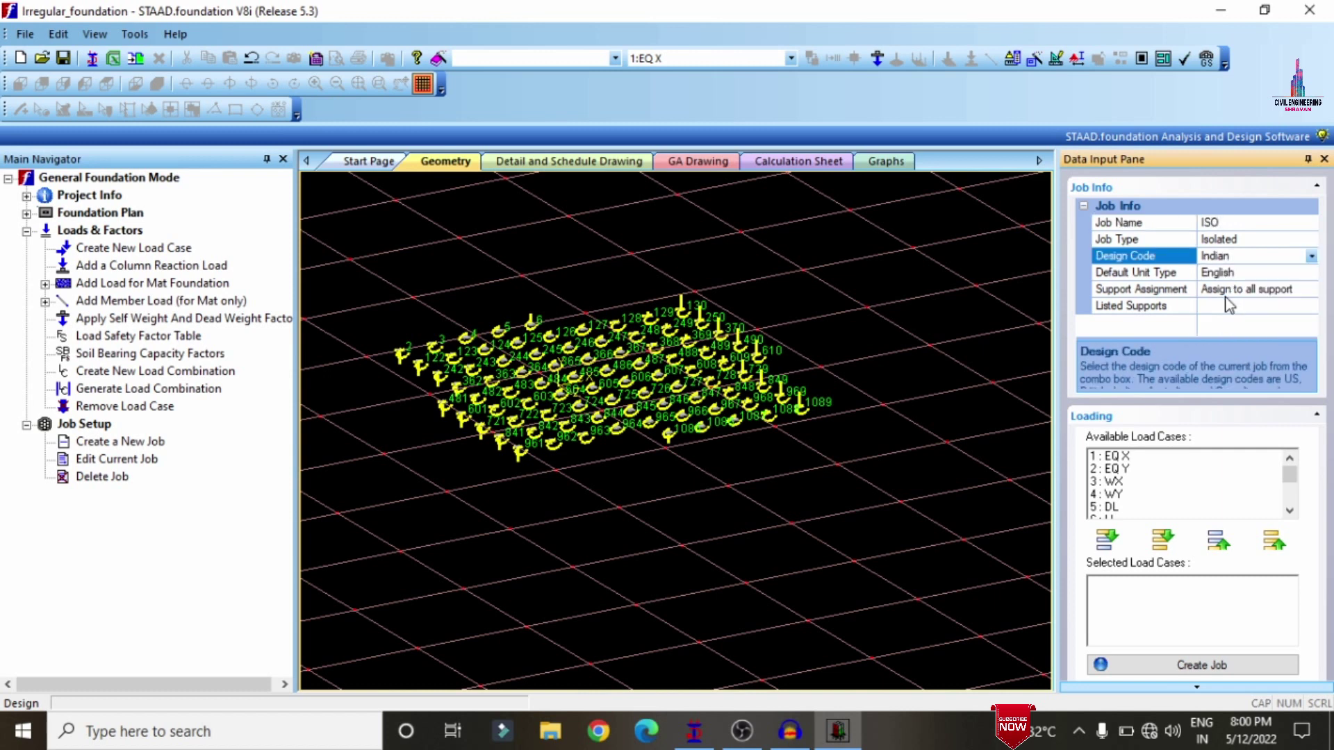
{"action": "left_click", "coordinate": [1309, 278]}
{"action": "left_click", "coordinate": [1311, 273]}
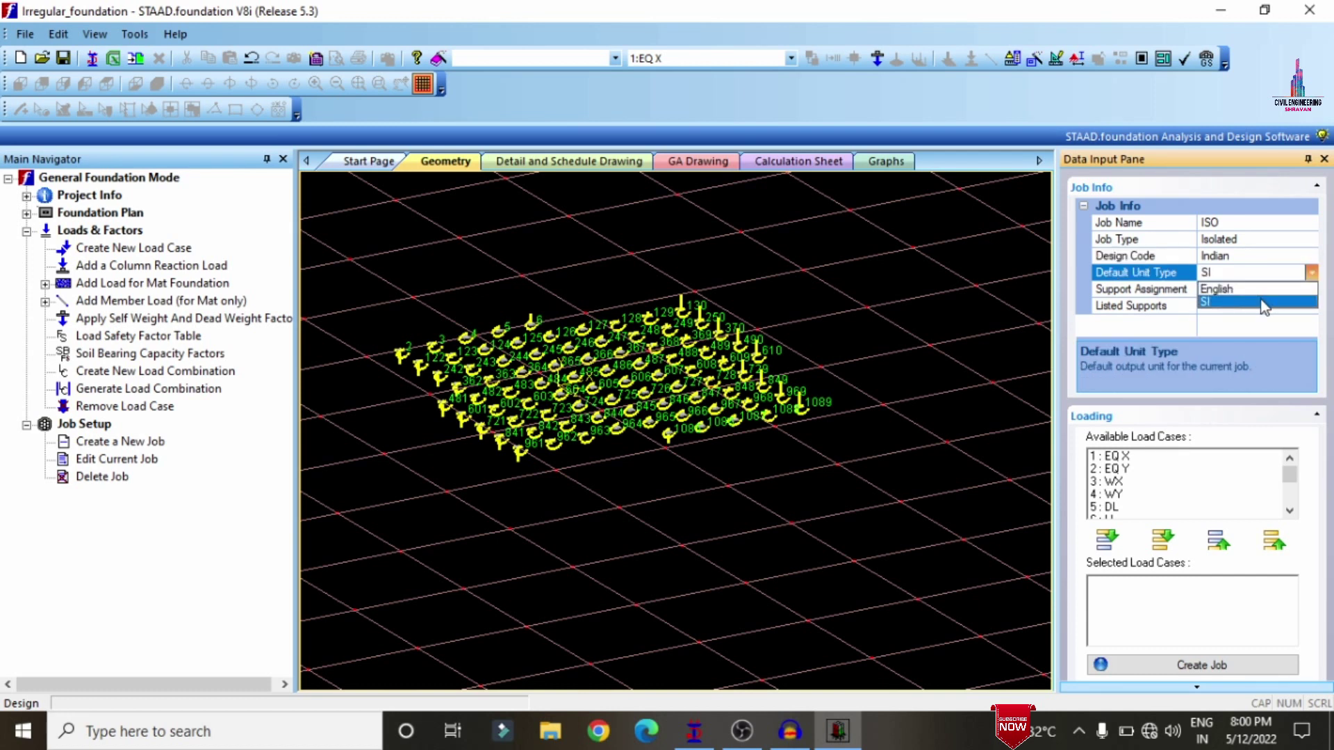
{"action": "left_click", "coordinate": [1261, 298]}
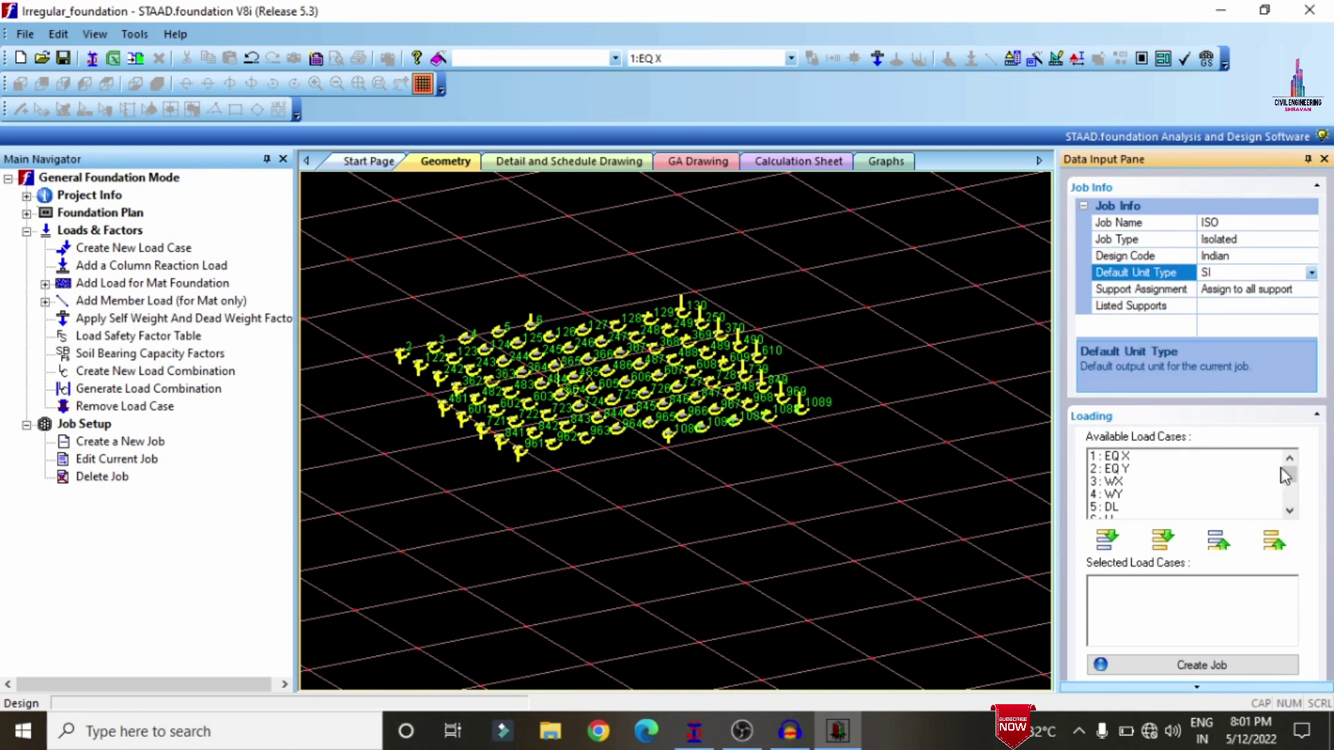
Add load combinations 101–204 to the job and create the isolated footing job
{"action": "left_click_drag", "start_coordinate": [1294, 473], "coordinate": [1296, 505]}
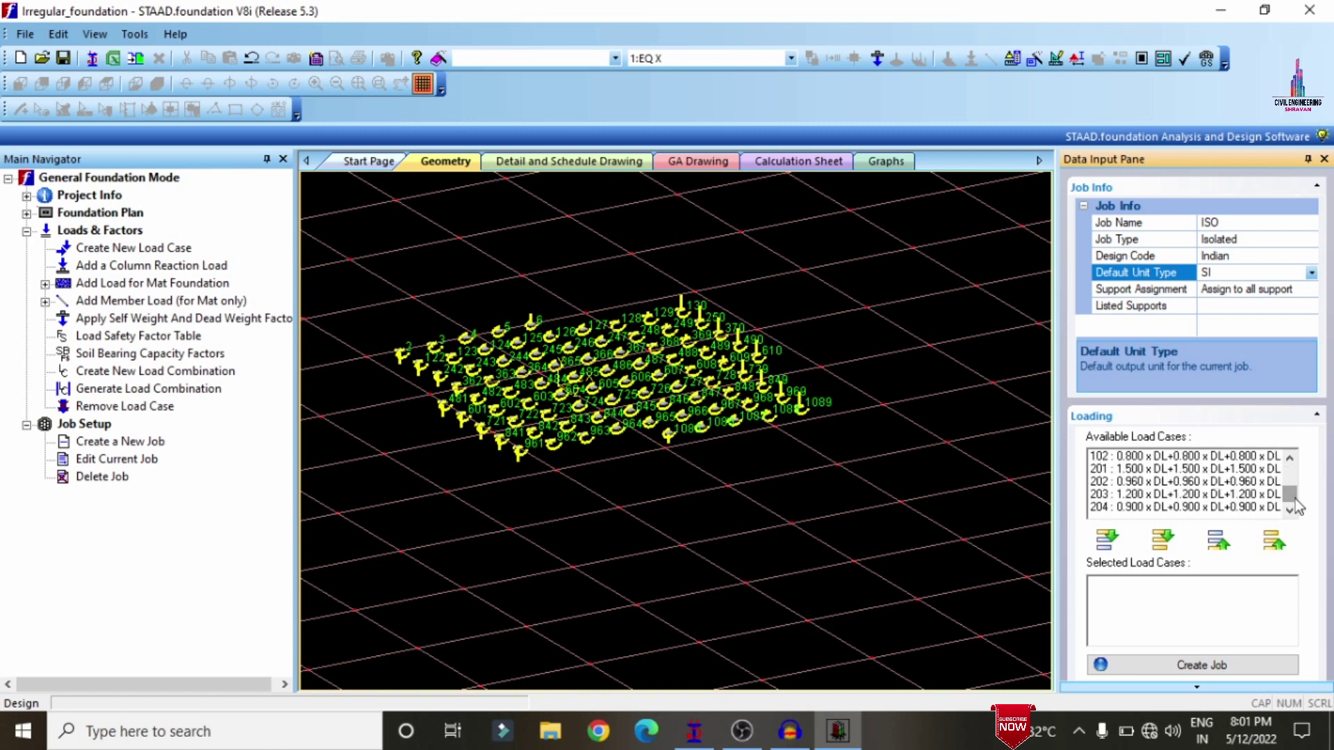
{"action": "left_click", "coordinate": [1293, 460]}
{"action": "left_click", "coordinate": [1230, 459]}
{"action": "left_click", "coordinate": [1226, 469], "text": "ctrl"}
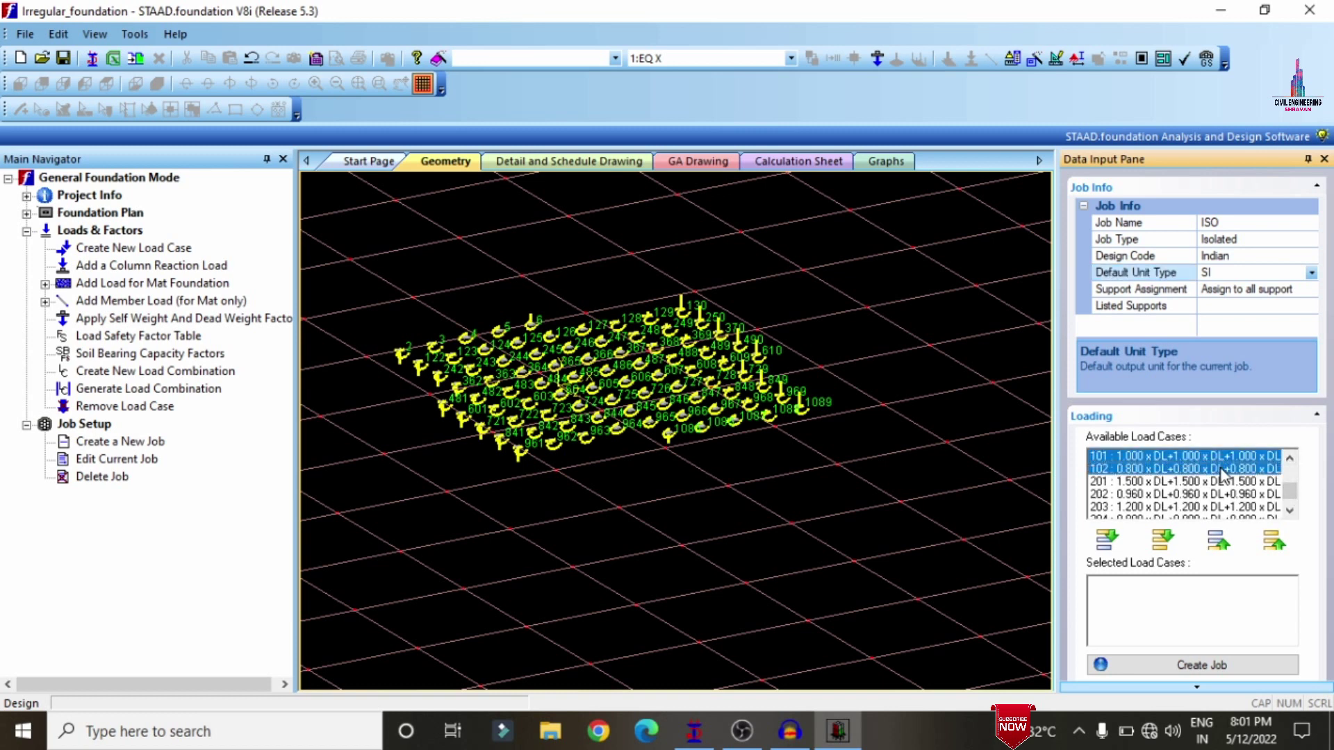
{"action": "left_click", "coordinate": [1192, 494], "text": "ctrl"}
{"action": "left_click", "coordinate": [1157, 482], "text": "ctrl"}
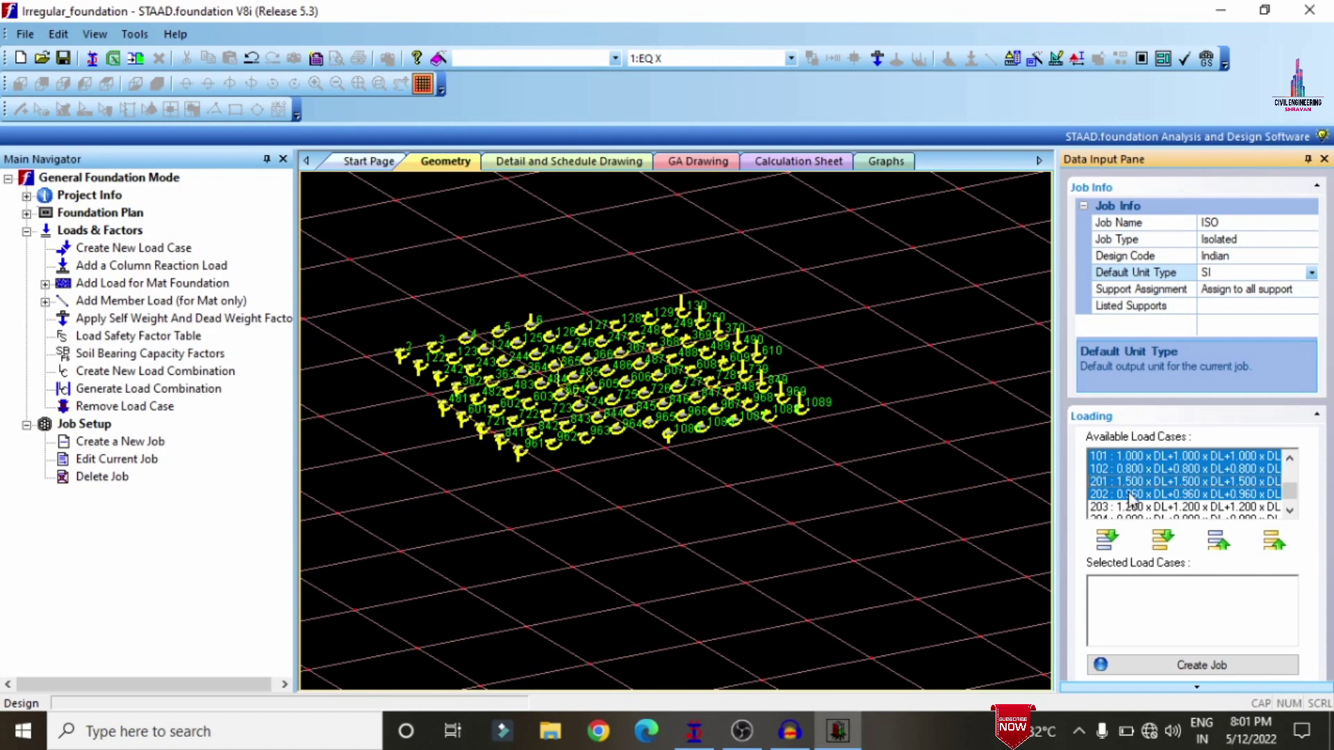
{"action": "left_click", "coordinate": [1117, 508], "text": "ctrl"}
{"action": "left_click", "coordinate": [1122, 517], "text": "ctrl"}
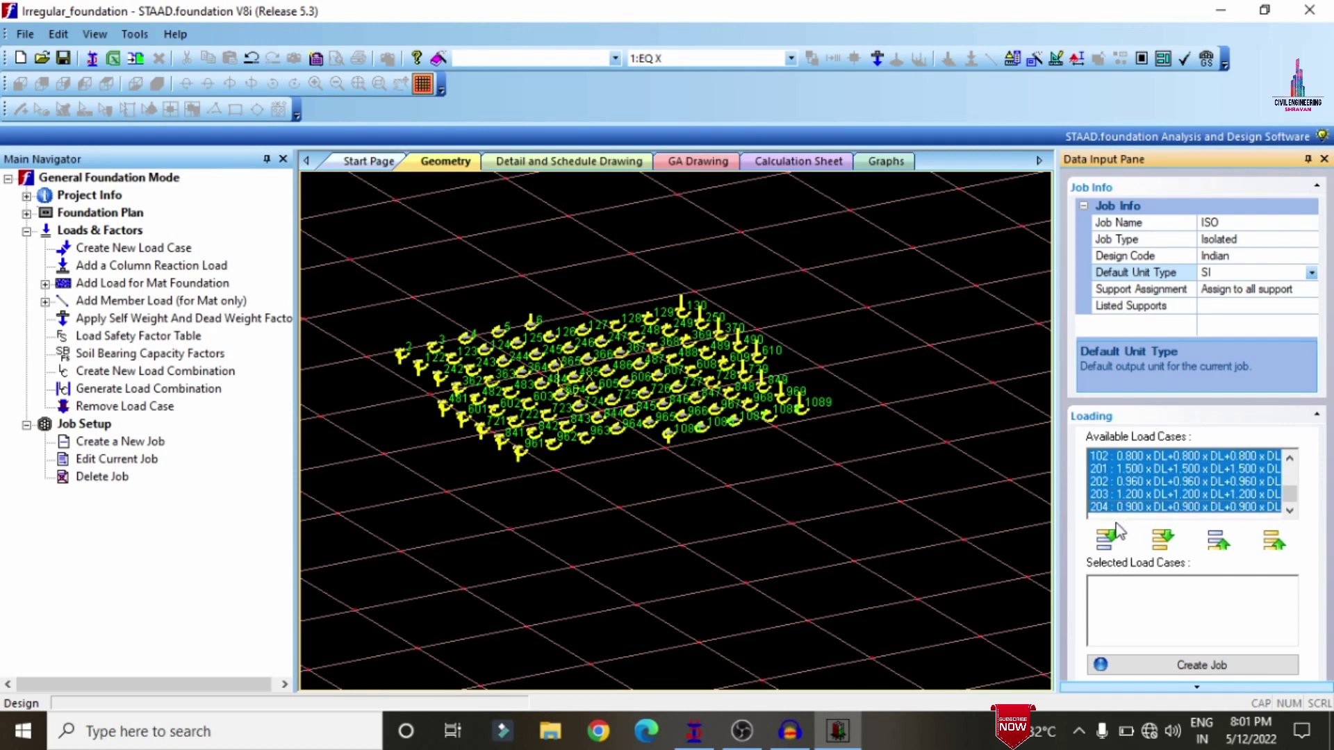
{"action": "left_click", "coordinate": [1107, 539]}
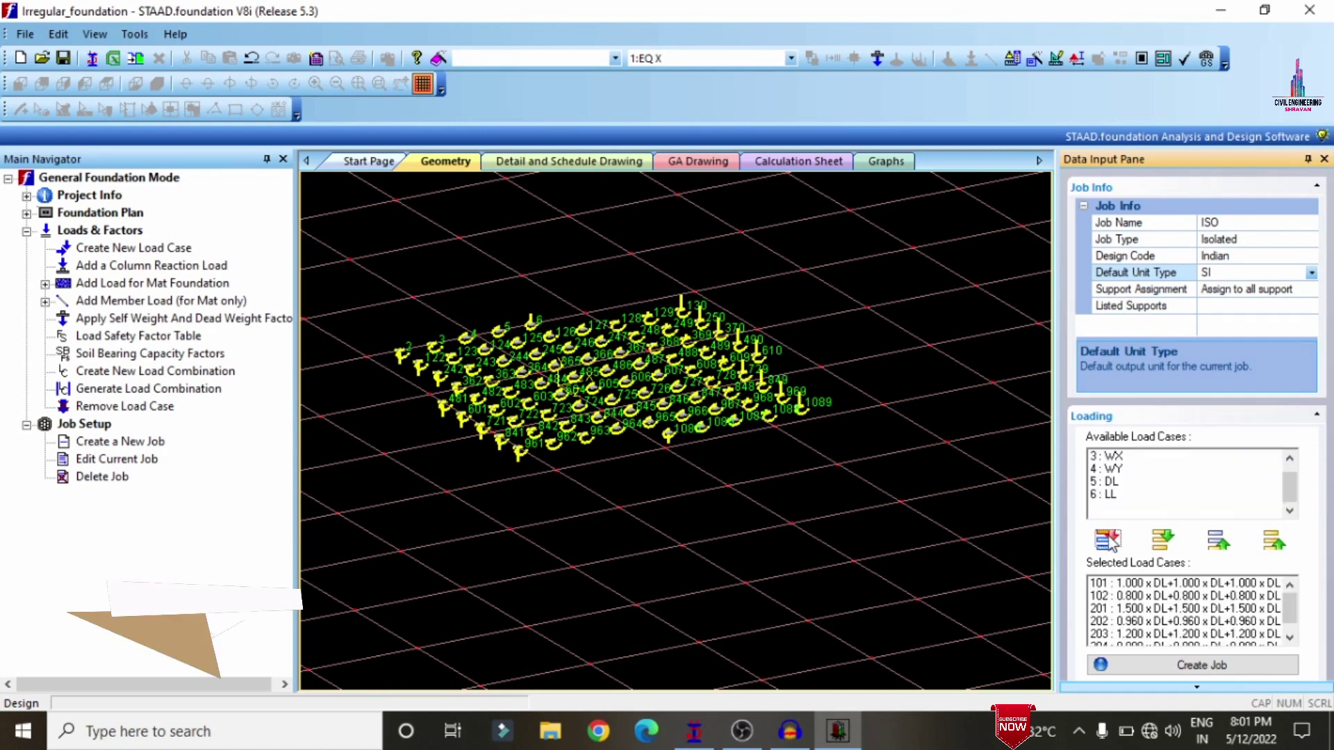
{"action": "left_click", "coordinate": [1193, 663]}
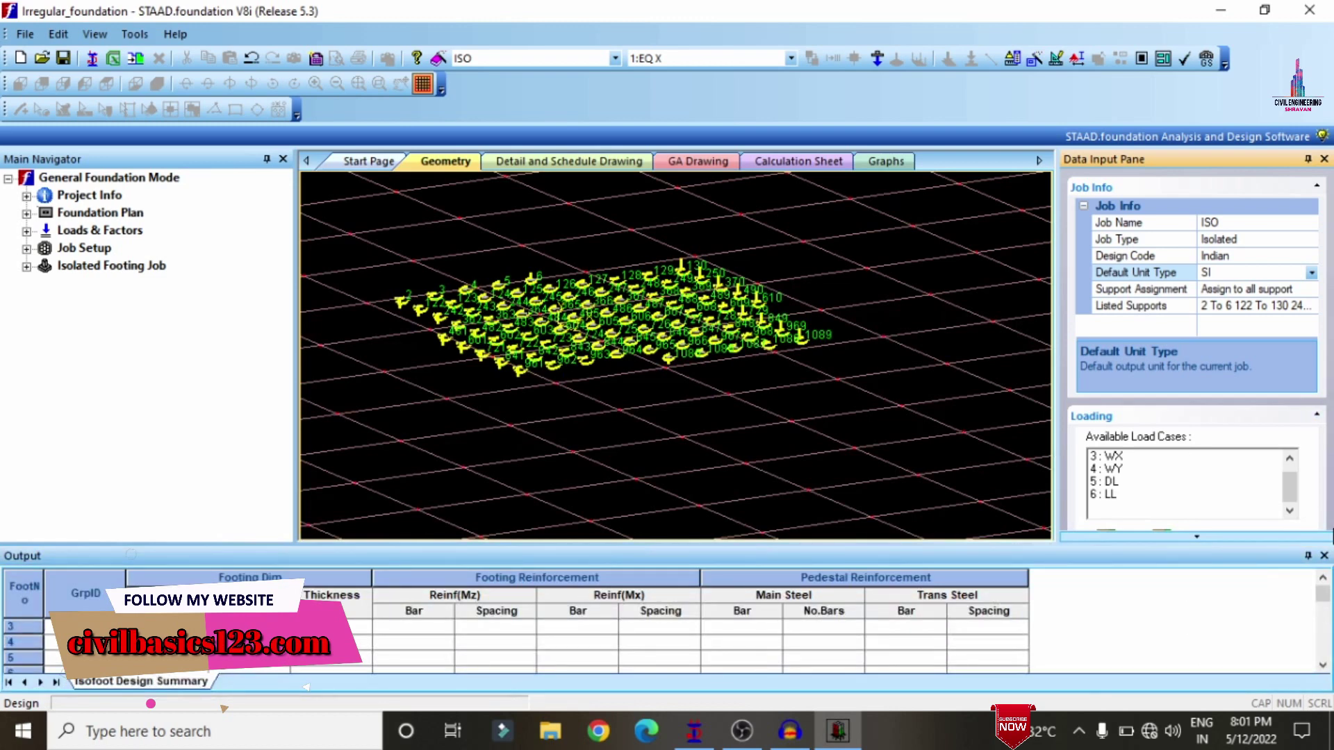
Review the ISO job's Concrete & Rebar settings and set soil bearing capacity to 200 kN/m2
{"action": "left_click", "coordinate": [1324, 556]}
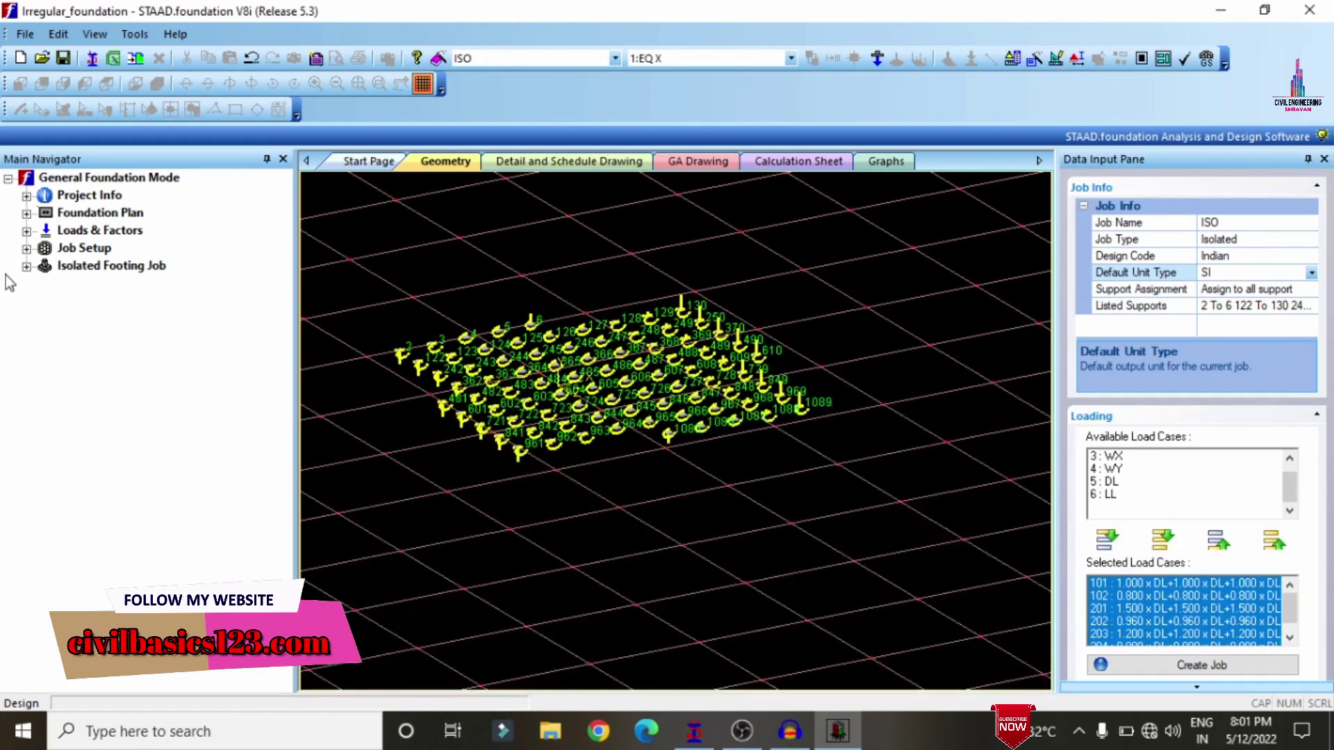
{"action": "left_click", "coordinate": [26, 266]}
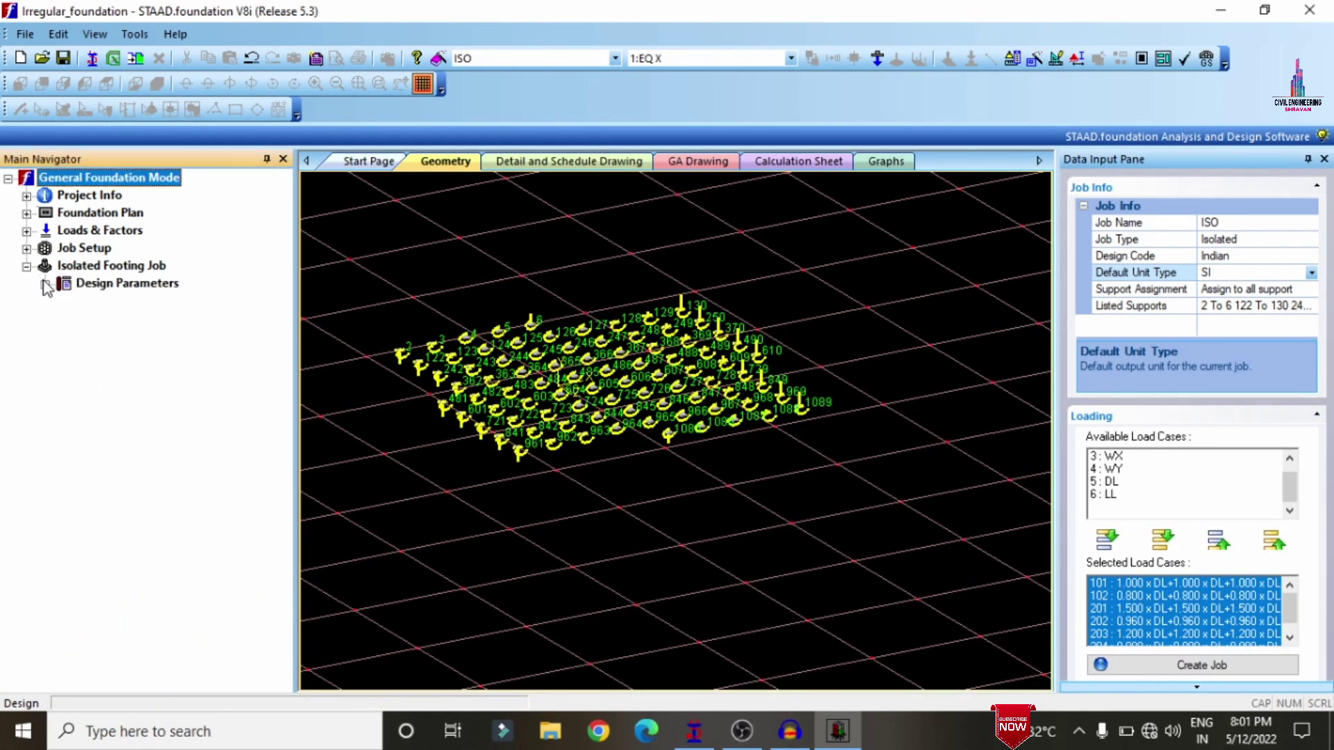
{"action": "left_click", "coordinate": [45, 284]}
{"action": "left_click", "coordinate": [116, 304]}
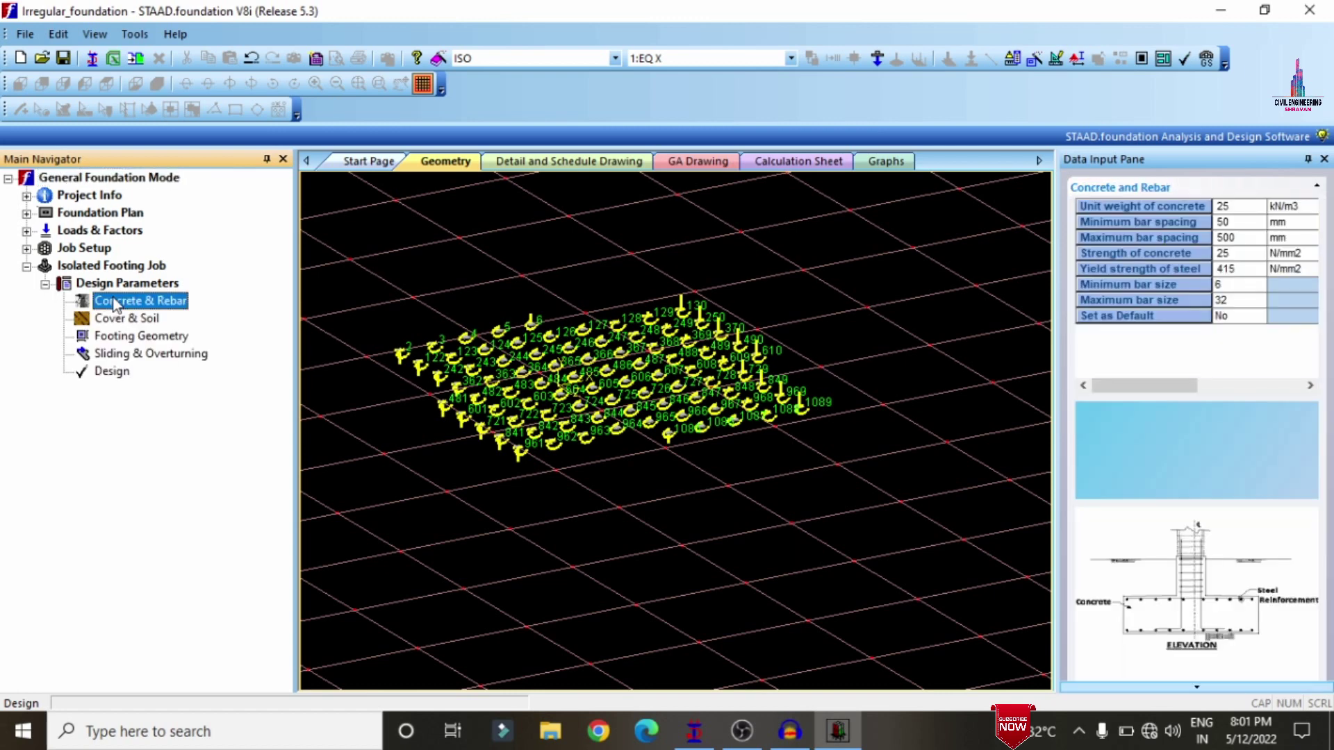
{"action": "left_click", "coordinate": [129, 319]}
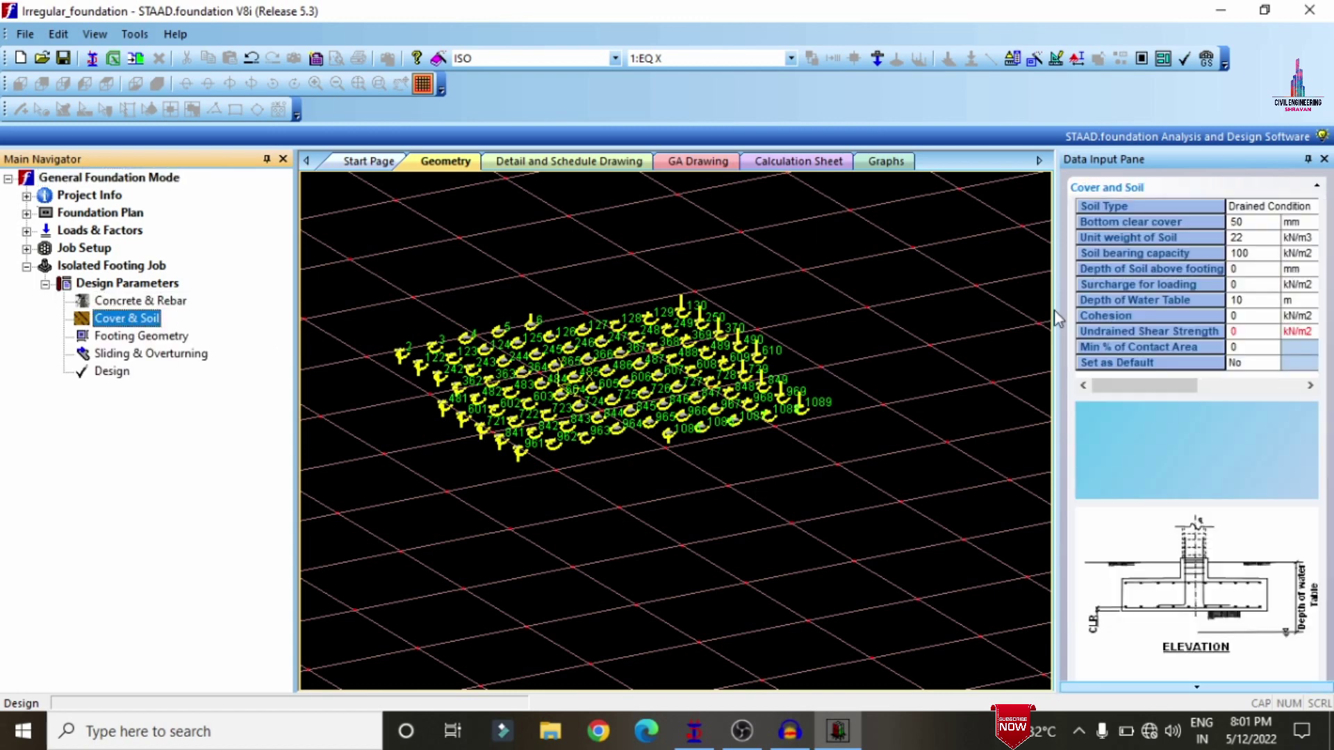
{"action": "left_click", "coordinate": [1264, 256]}
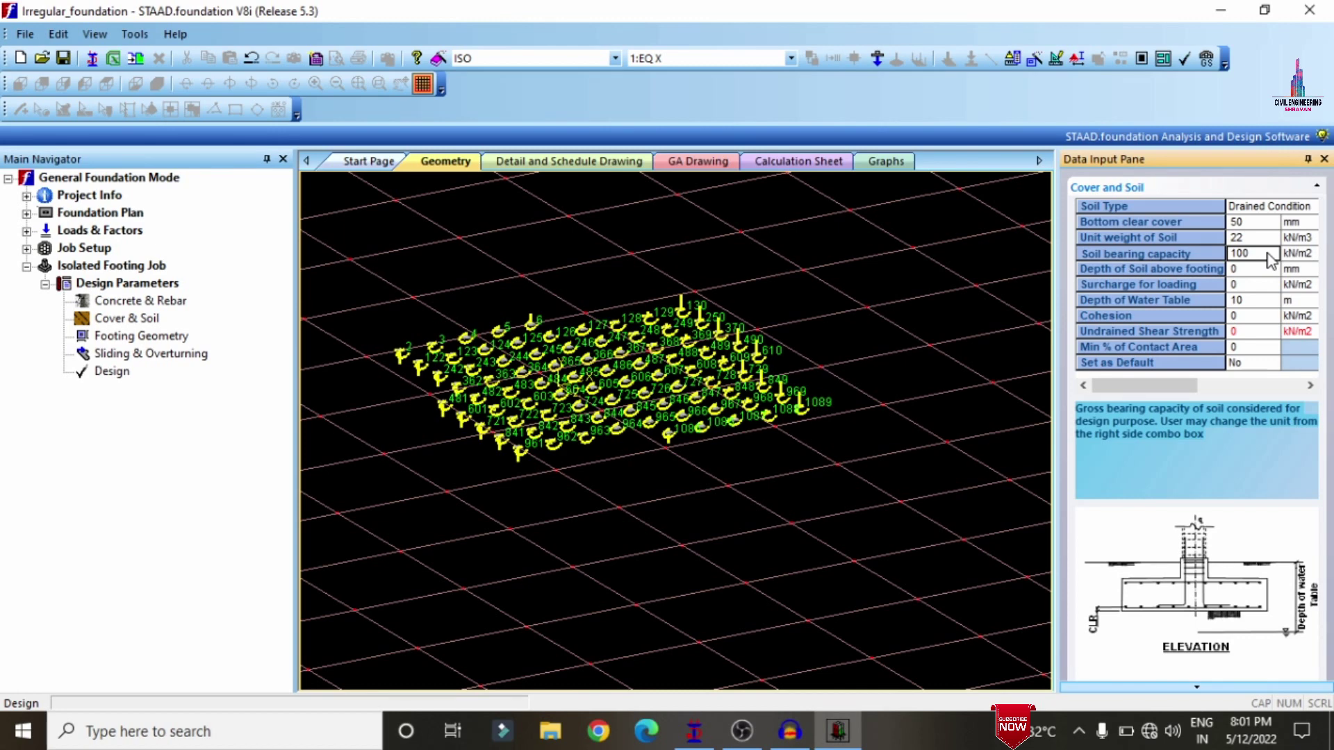
{"action": "type", "text": "2"}
Review Footing Geometry and Sliding & Overturning settings, then start the footing design
{"action": "left_click", "coordinate": [149, 337]}
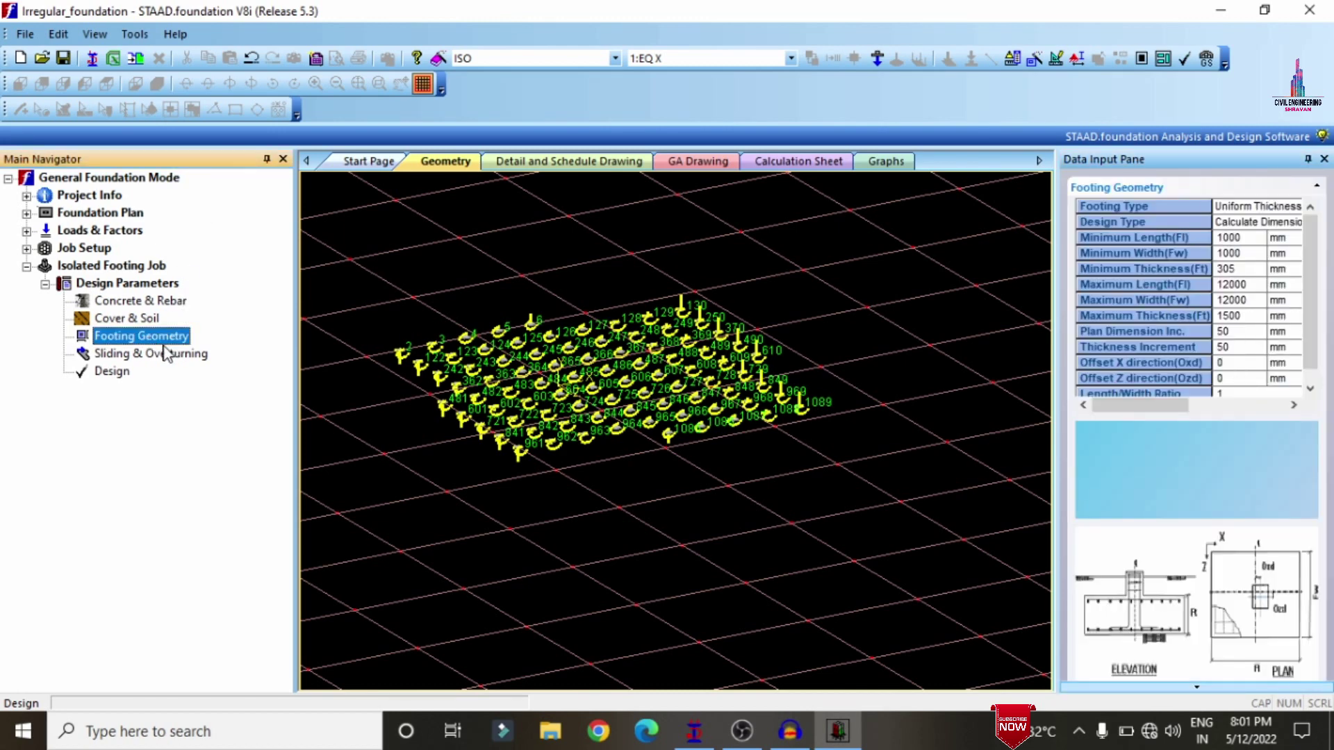
{"action": "left_click", "coordinate": [165, 353]}
{"action": "left_click", "coordinate": [112, 371]}
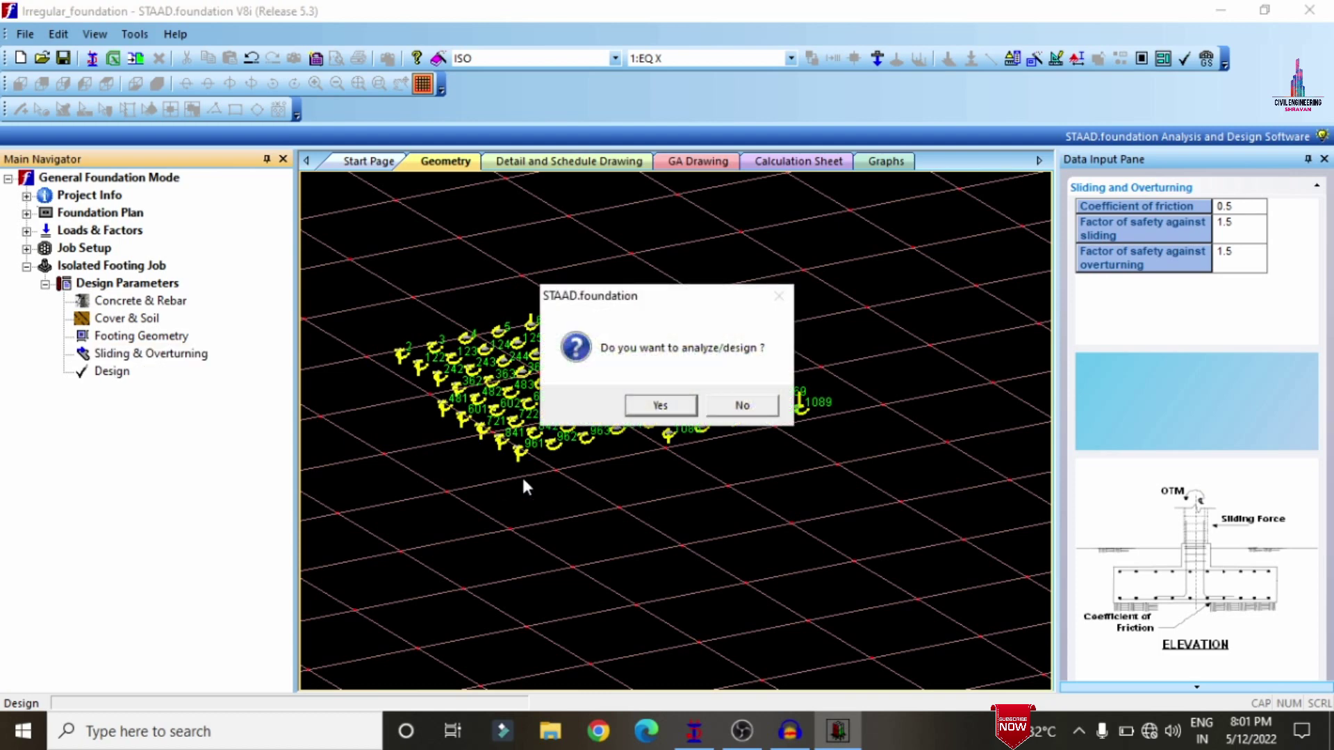
Run the IS 456-2000 isolated footing design, check footing 122's calculation sheet, then view its detail drawing
{"action": "left_click", "coordinate": [642, 406]}
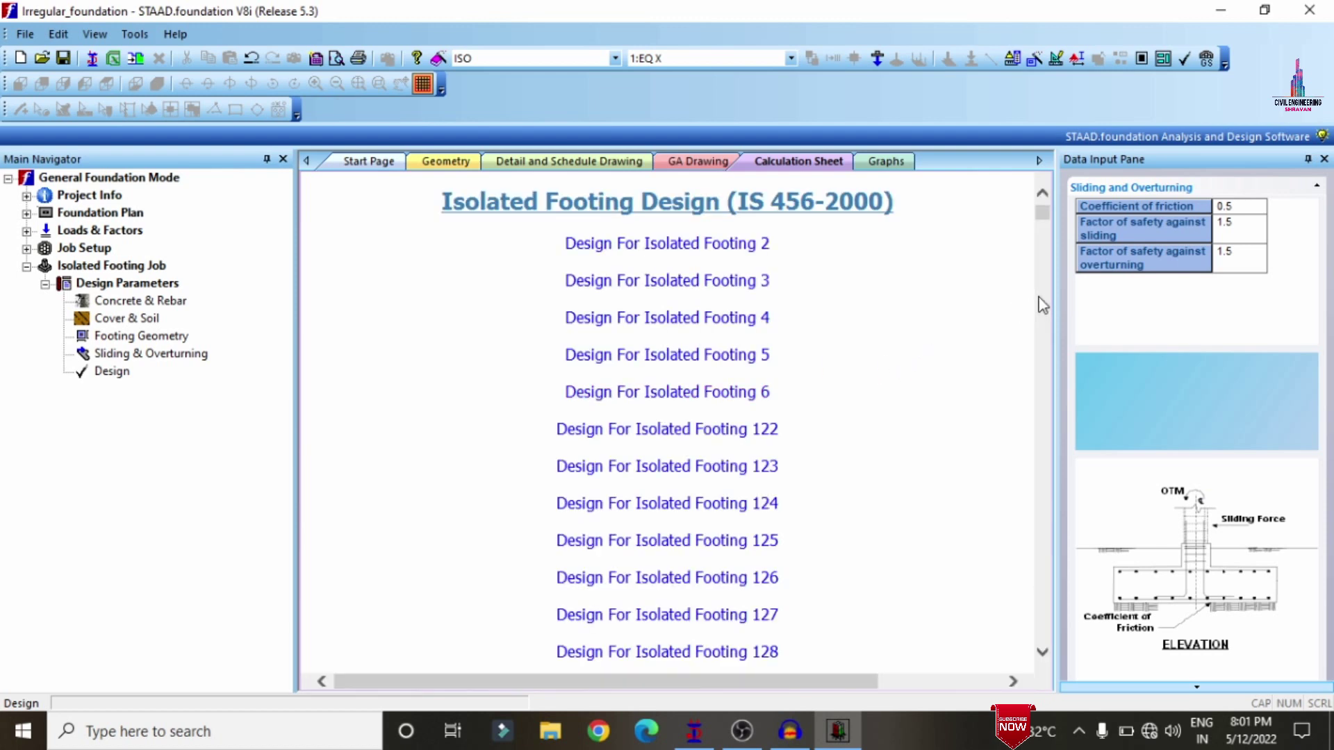
{"action": "left_click", "coordinate": [756, 429]}
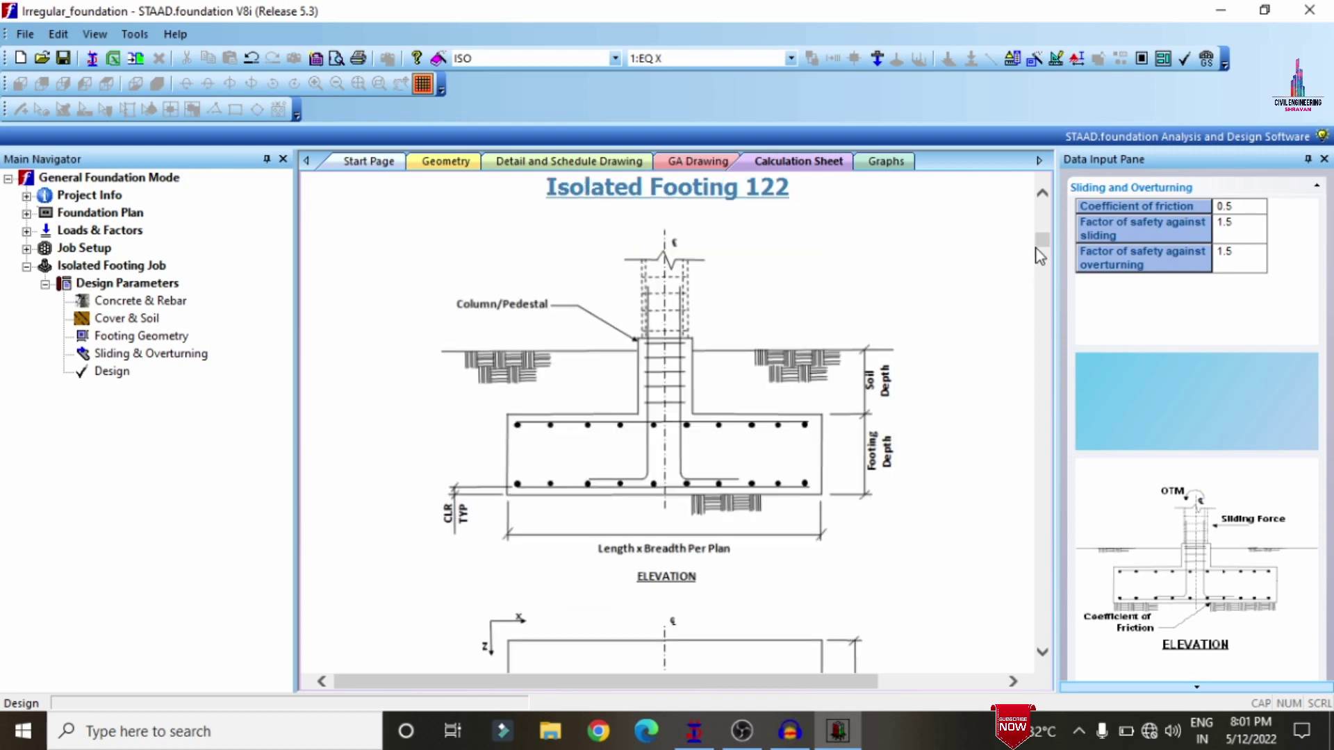
{"action": "left_click_drag", "start_coordinate": [1040, 240], "coordinate": [1041, 559]}
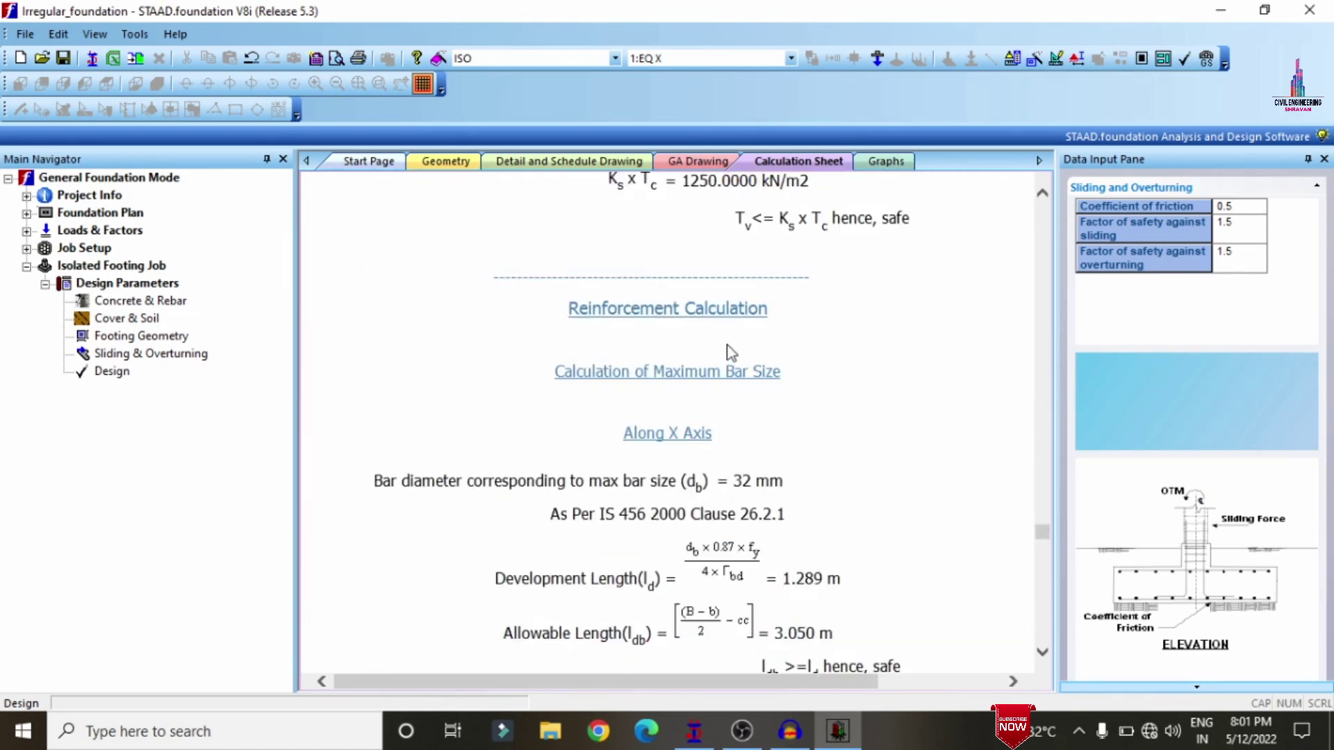
{"action": "left_click", "coordinate": [425, 162]}
{"action": "left_click", "coordinate": [556, 162]}
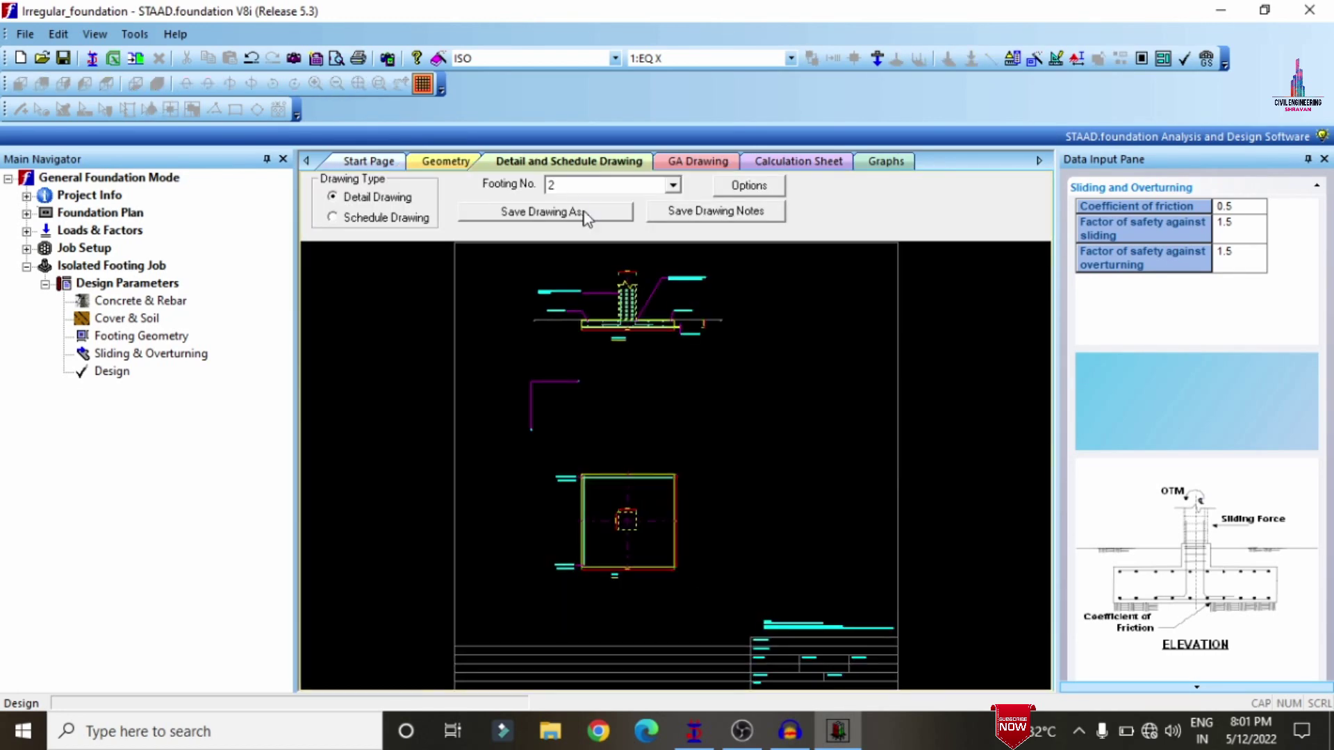
Go back to the calculation sheet, then close STAAD.foundation saving changes to Irregular_foundation.xml
{"action": "scroll", "coordinate": [617, 262], "scroll_direction": "up", "scroll_amount": 5}
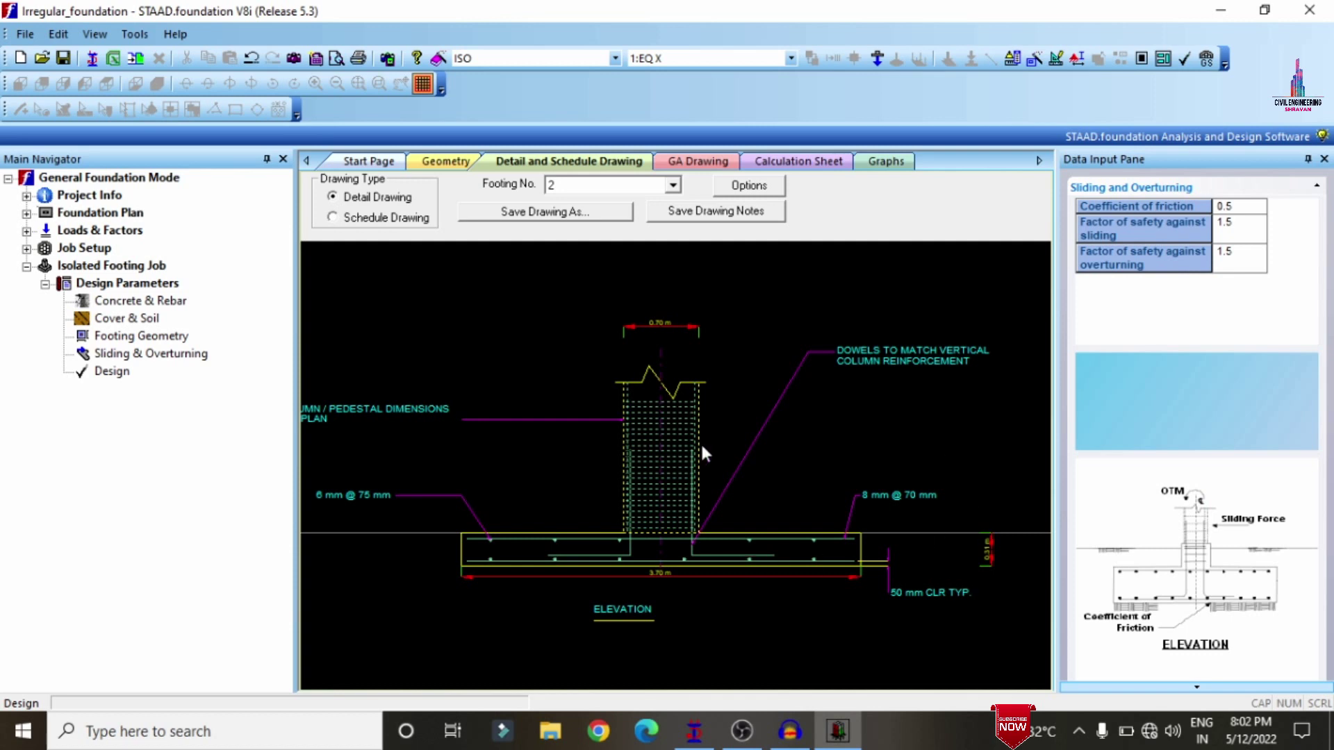
{"action": "left_click", "coordinate": [805, 167]}
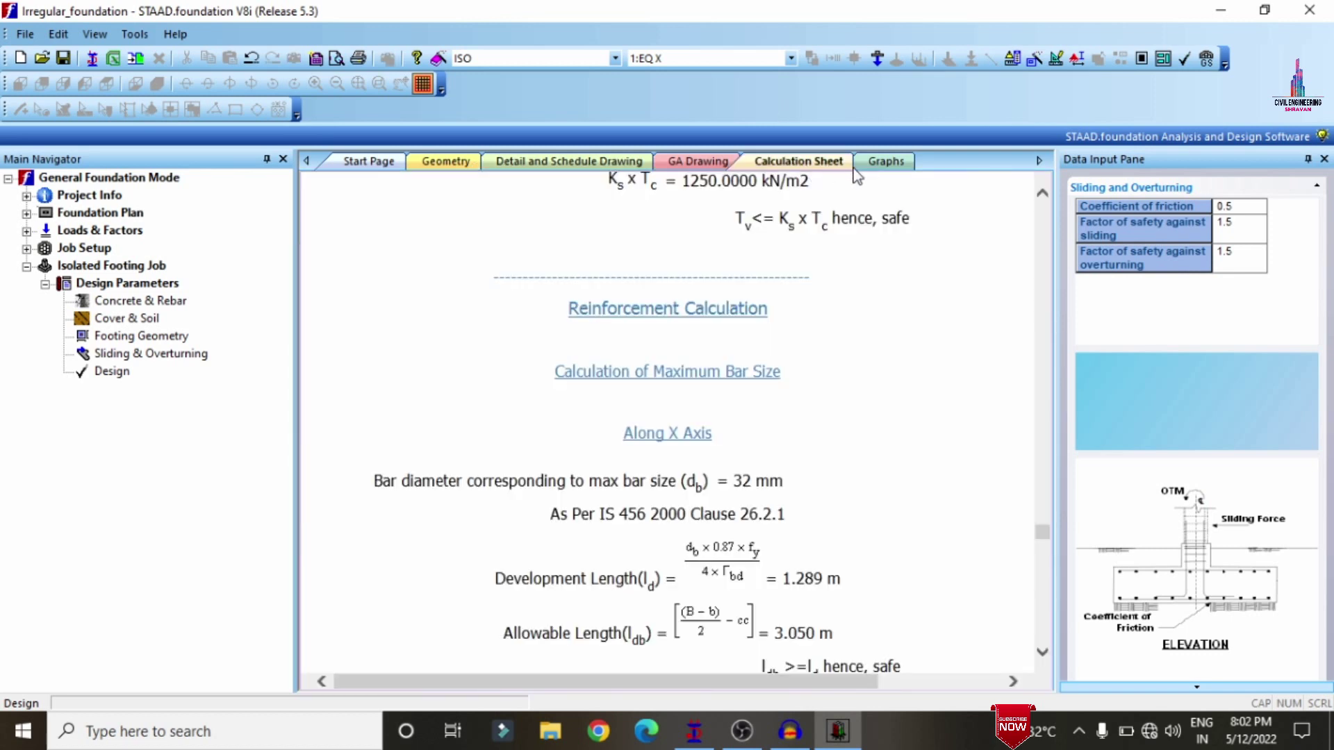
{"action": "left_click", "coordinate": [1310, 10]}
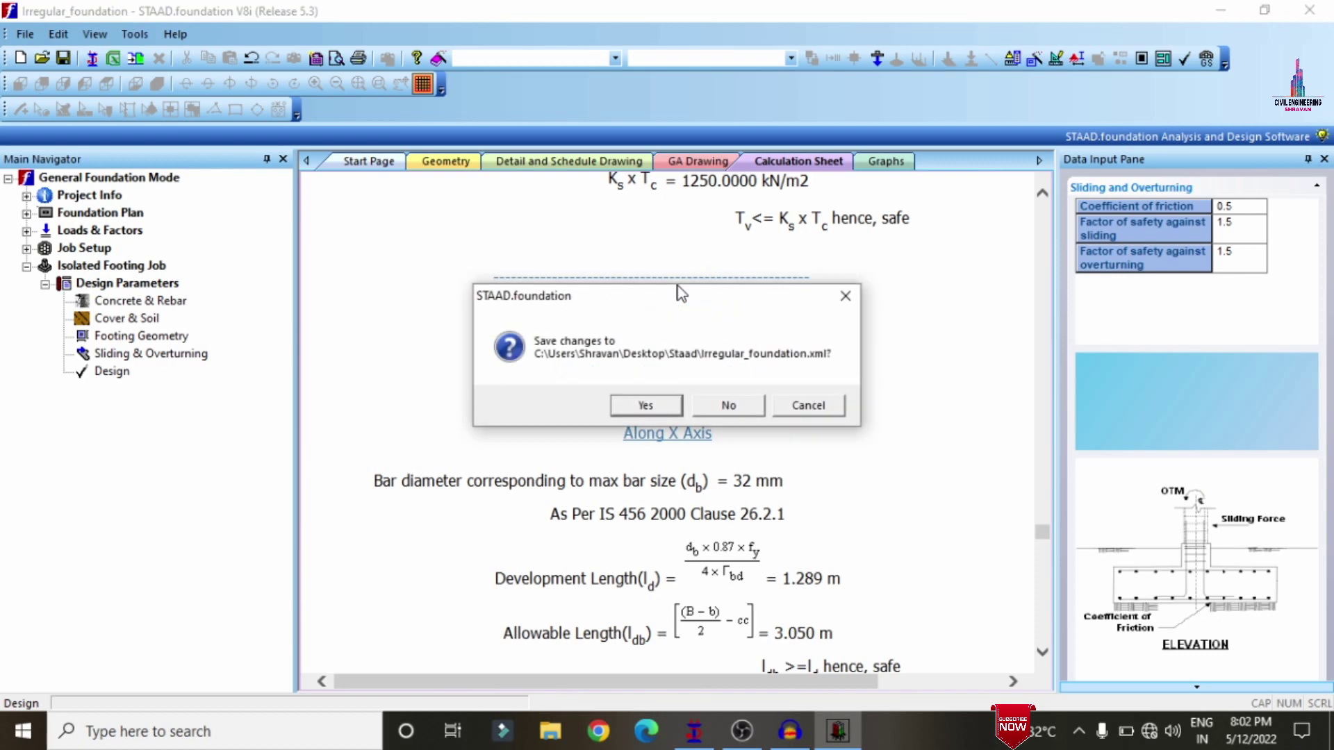
{"action": "left_click", "coordinate": [656, 405]}
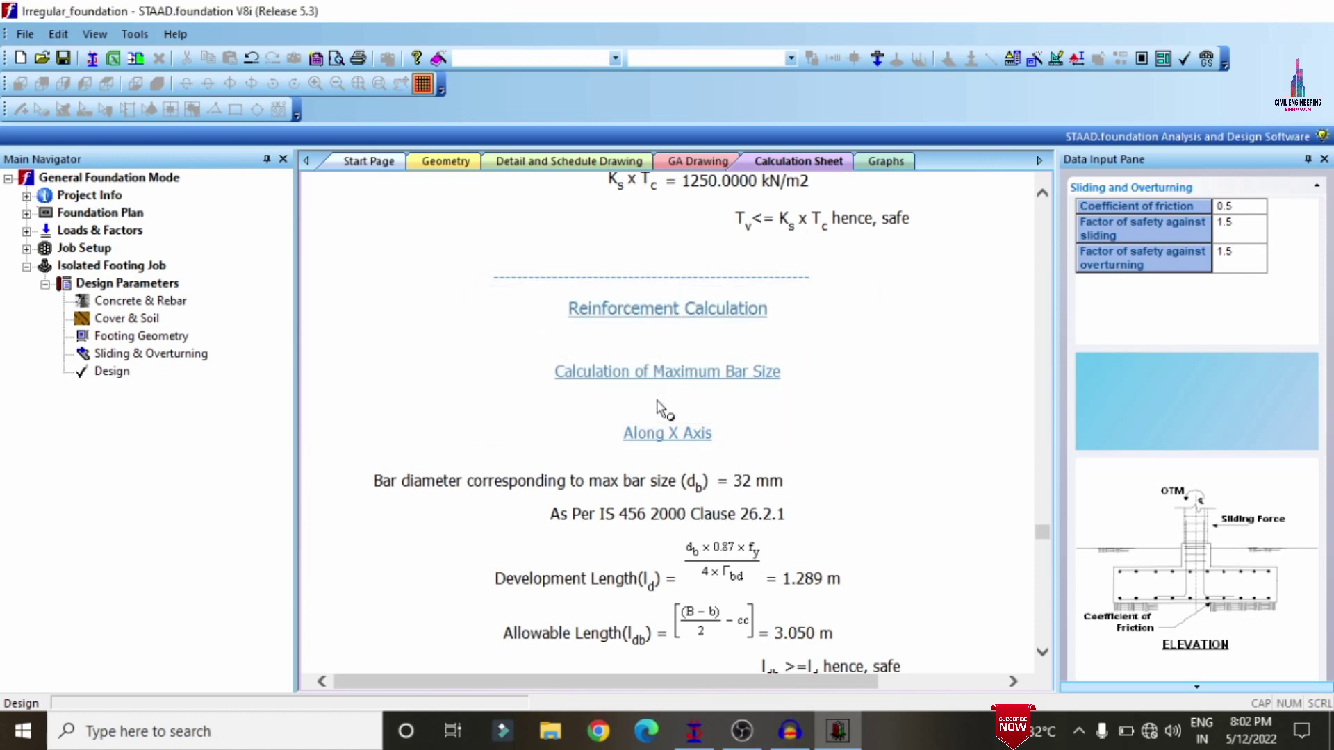
In the Modeling workspace, show the Irregular building as a maximized 3D rendered view
{"action": "left_click", "coordinate": [49, 149]}
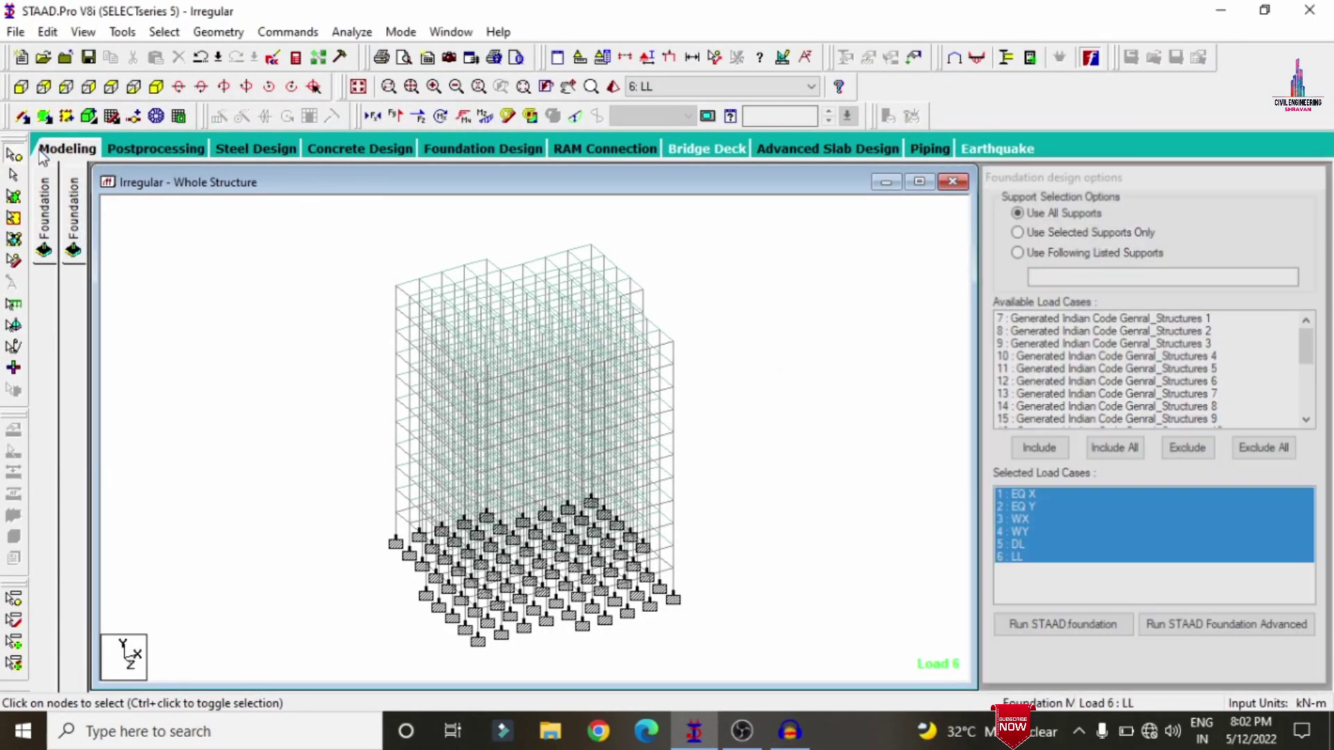
{"action": "left_click", "coordinate": [613, 87]}
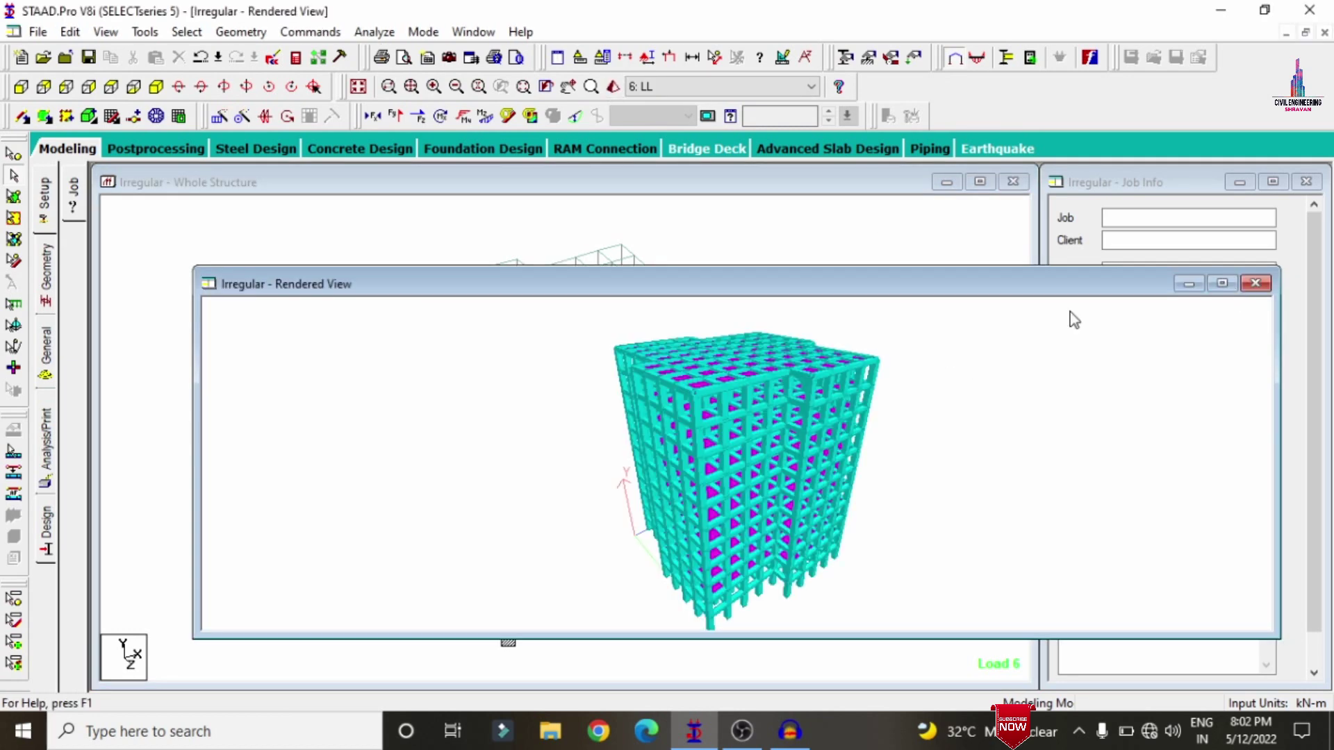
{"action": "left_click", "coordinate": [1218, 279]}
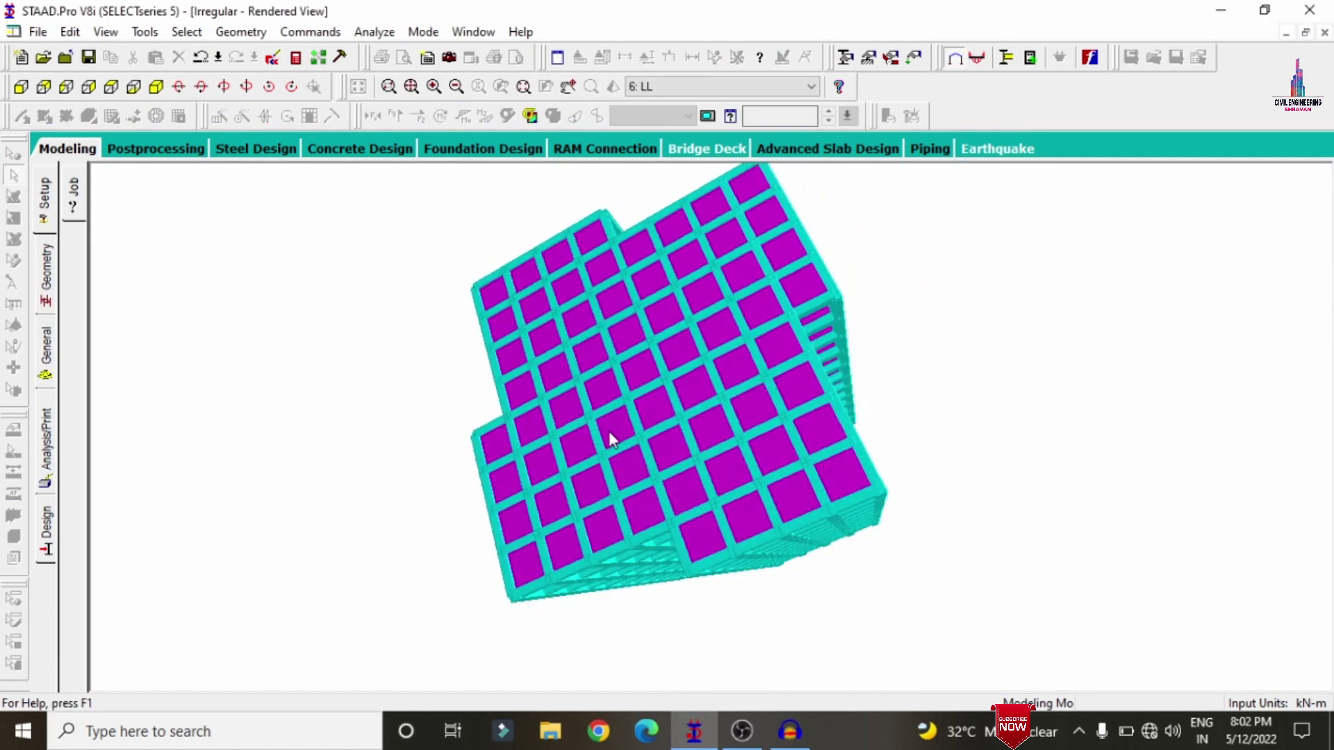